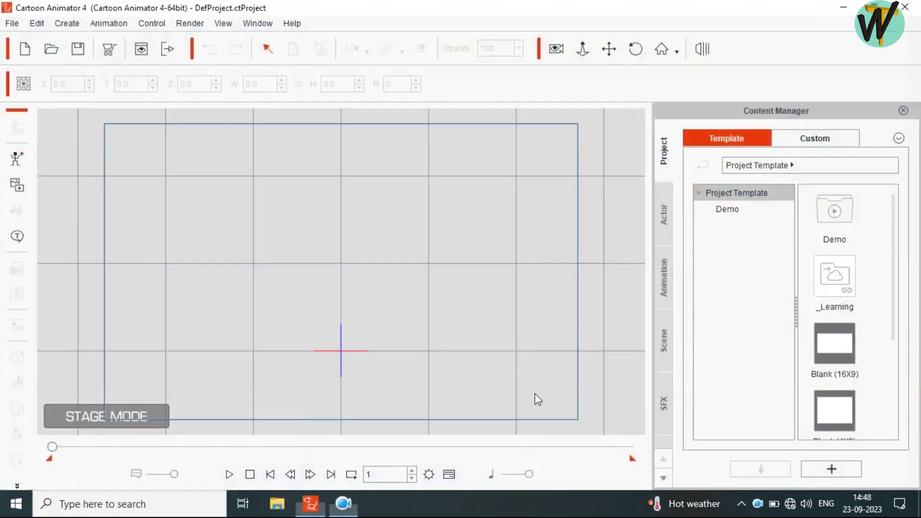
Open the file browser for importing an image, showing the Videos folder
key(ctrl+i)
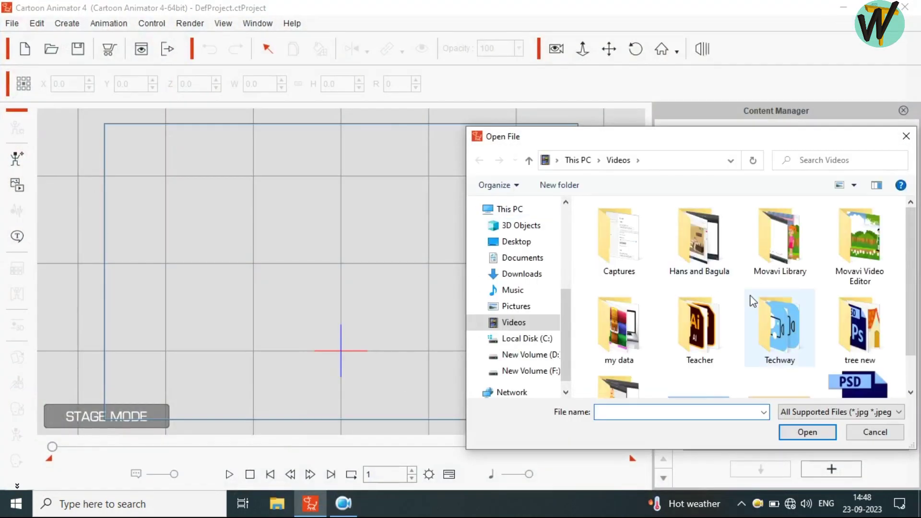
Import the 'home inside' picture and stretch it to cover the stage
scroll(641, 252, down, 2)
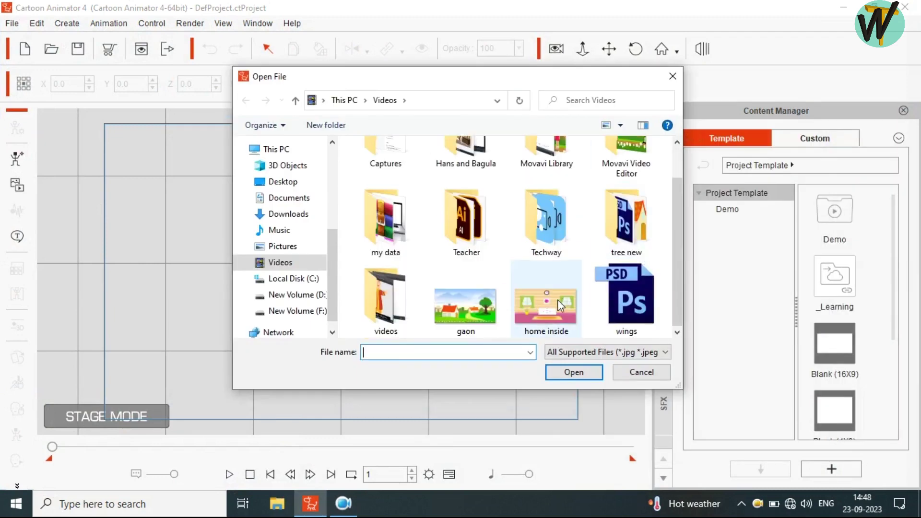
double_click(558, 299)
drag(448, 331, 422, 312)
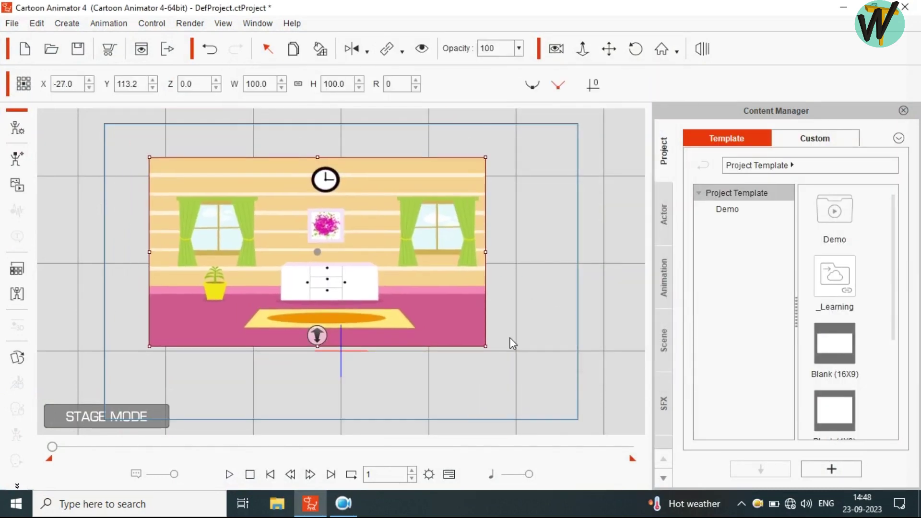
drag(510, 344, 541, 417)
drag(336, 288, 367, 293)
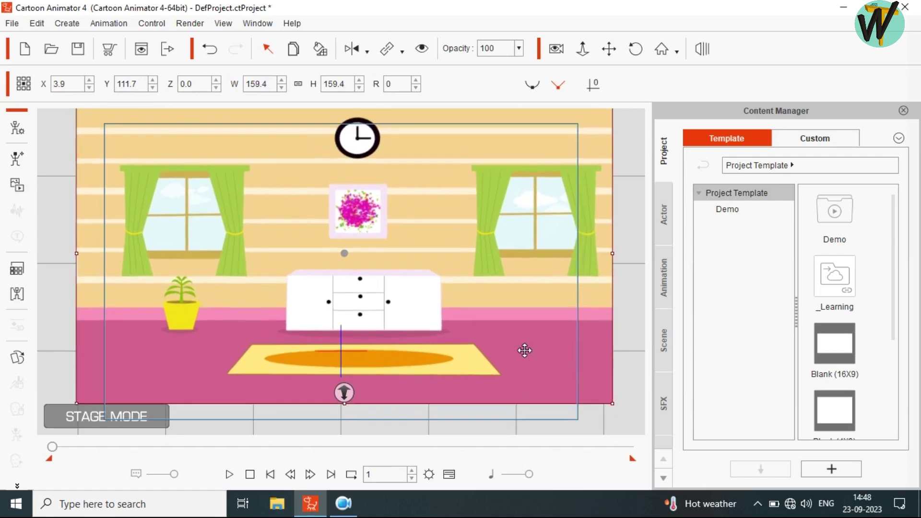
drag(592, 394, 614, 415)
drag(343, 417, 348, 428)
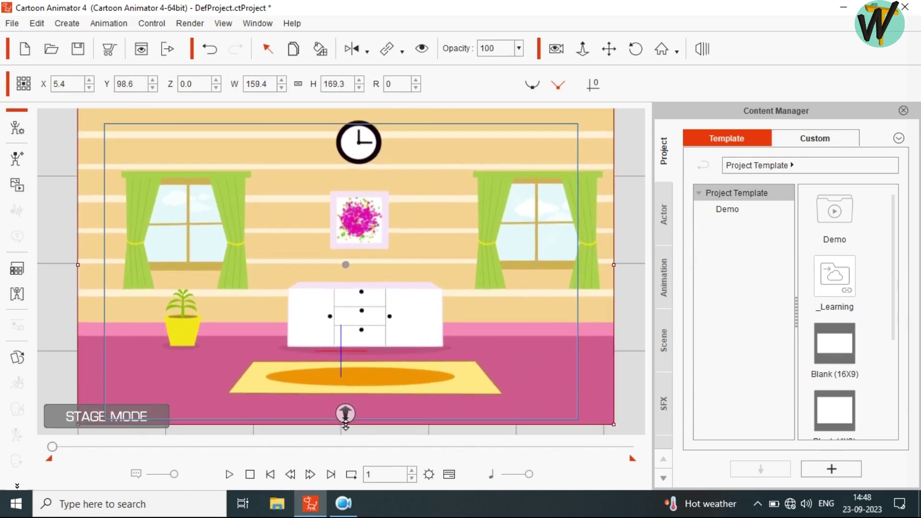
drag(383, 336, 386, 347)
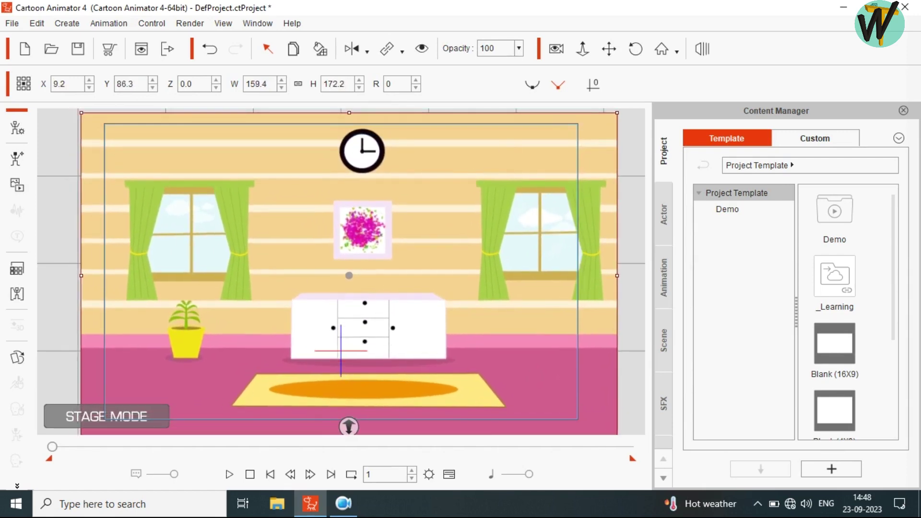
Add the 'old women' character from the Custom Character library to the stage
click(789, 139)
click(664, 215)
click(814, 139)
click(767, 211)
scroll(856, 365, down, 10)
scroll(856, 366, up, 3)
scroll(844, 335, up, 3)
mouse_move(824, 283)
mouse_down()
mouse_move(523, 283)
mouse_move(613, 316)
mouse_move(610, 309)
mouse_up()
Add the 'New school girl' character to the room and shrink her to fit
scroll(832, 335, down, 3)
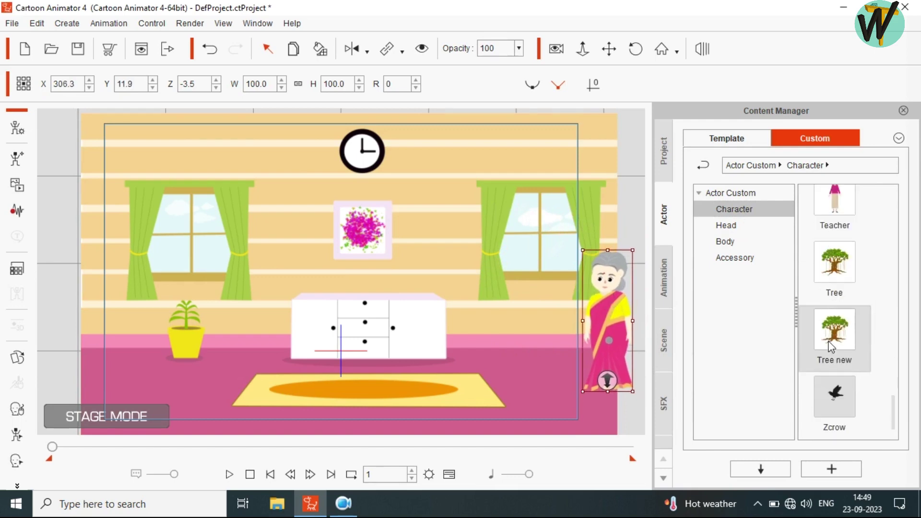
scroll(830, 343, up, 5)
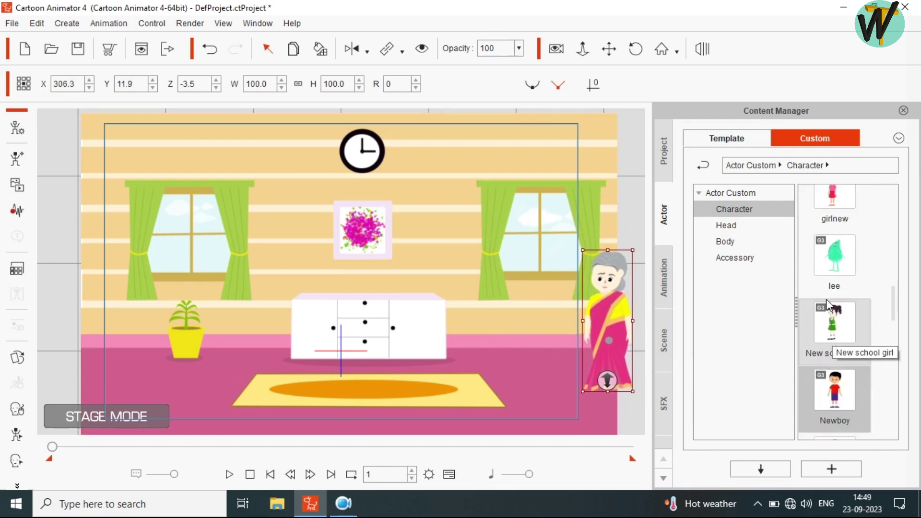
drag(840, 338, 62, 273)
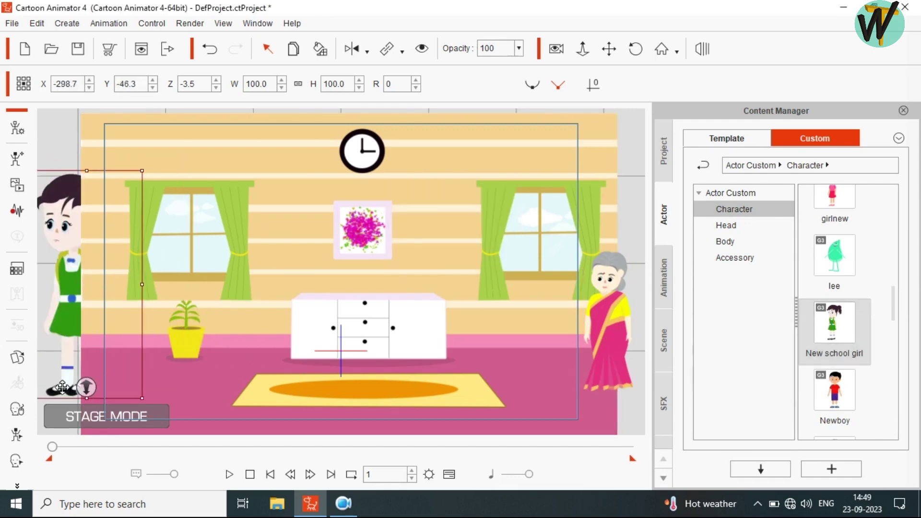
drag(86, 387, 78, 389)
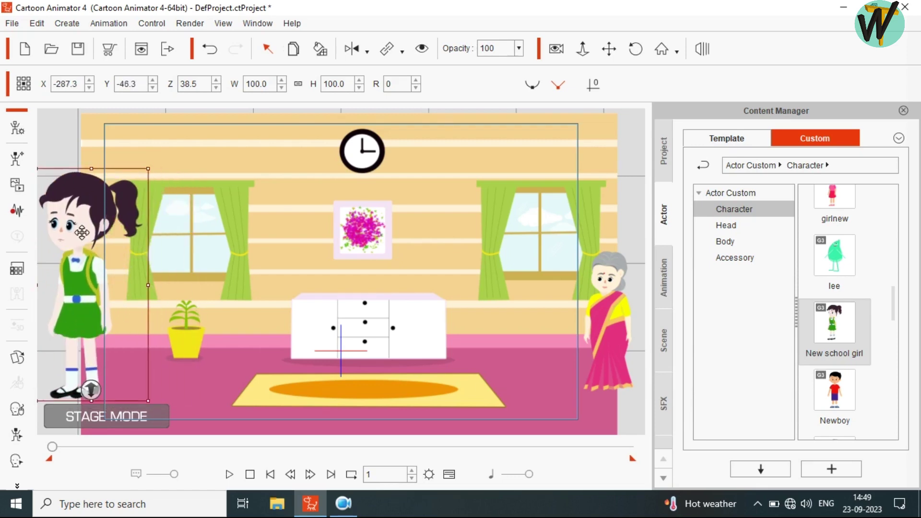
mouse_move(132, 399)
mouse_down()
mouse_move(112, 393)
mouse_move(159, 375)
mouse_up()
Adjust the grandmother's and school girl's sizes and positions
click(607, 312)
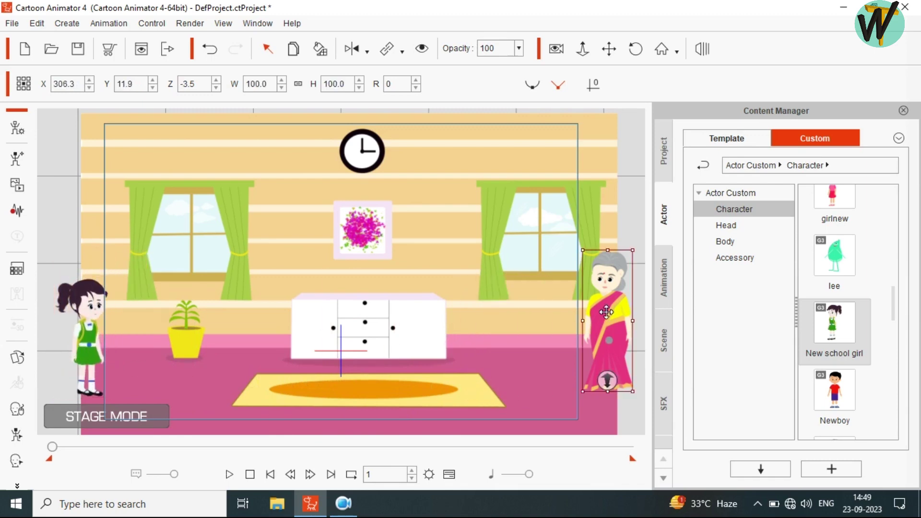
drag(606, 312, 472, 312)
drag(503, 250, 529, 191)
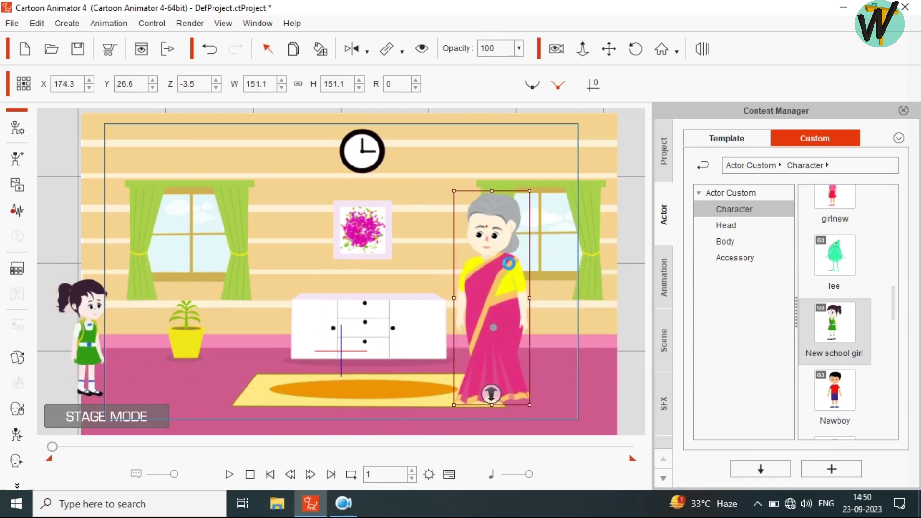
click(81, 353)
drag(114, 278, 148, 248)
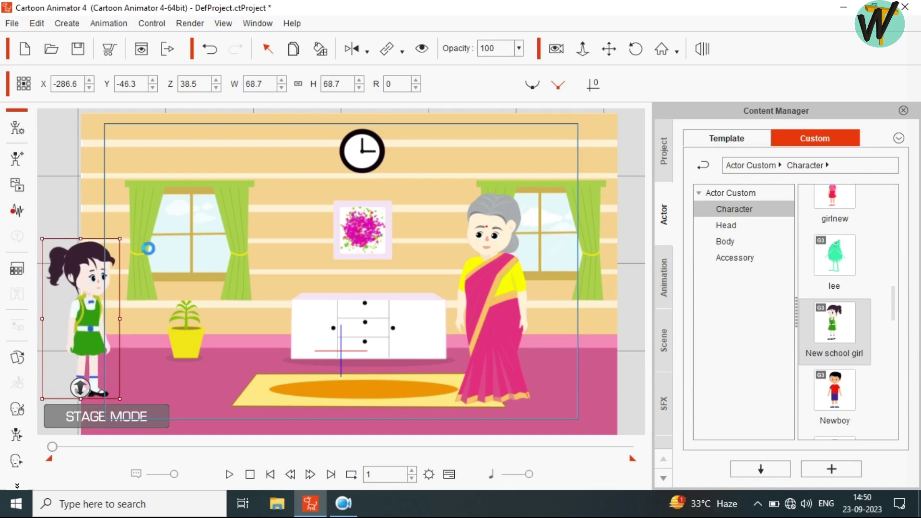
mouse_move(491, 278)
mouse_down()
mouse_move(587, 278)
mouse_move(498, 277)
mouse_up()
drag(537, 176, 527, 213)
Enlarge the room background and move the grandmother to the room's right edge
click(288, 268)
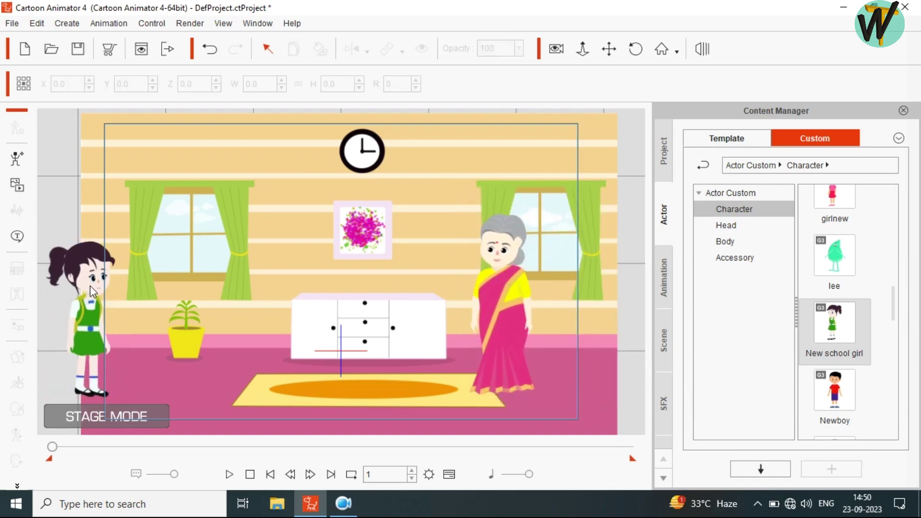
click(356, 255)
drag(345, 425, 346, 434)
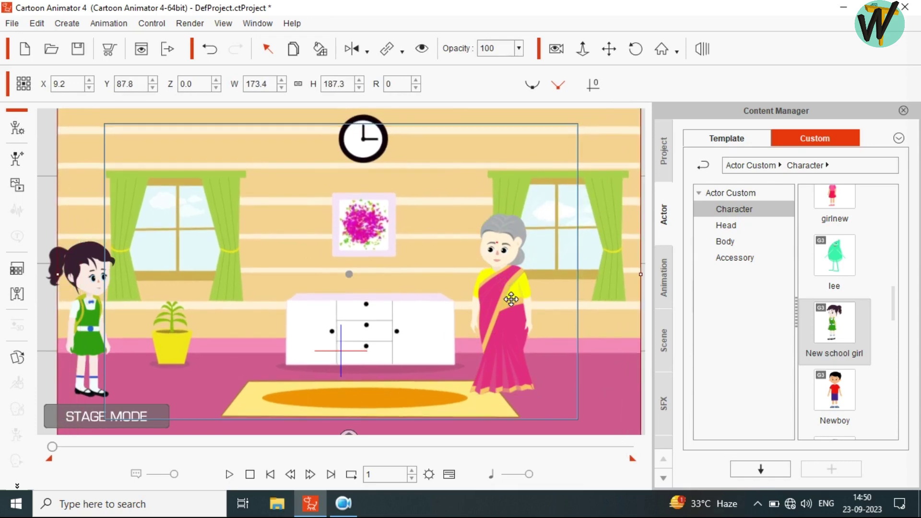
click(506, 261)
drag(505, 261, 605, 272)
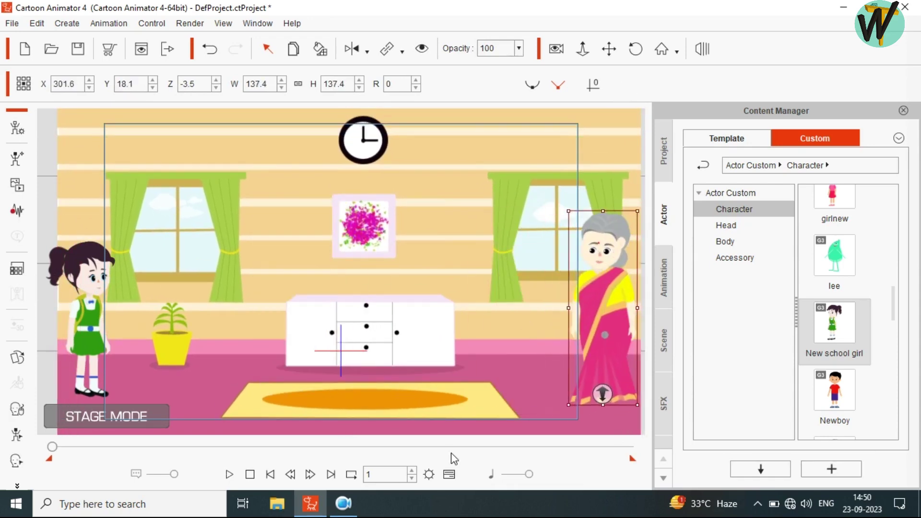
drag(82, 301, 75, 308)
scroll(805, 262, down, 3)
scroll(842, 295, down, 3)
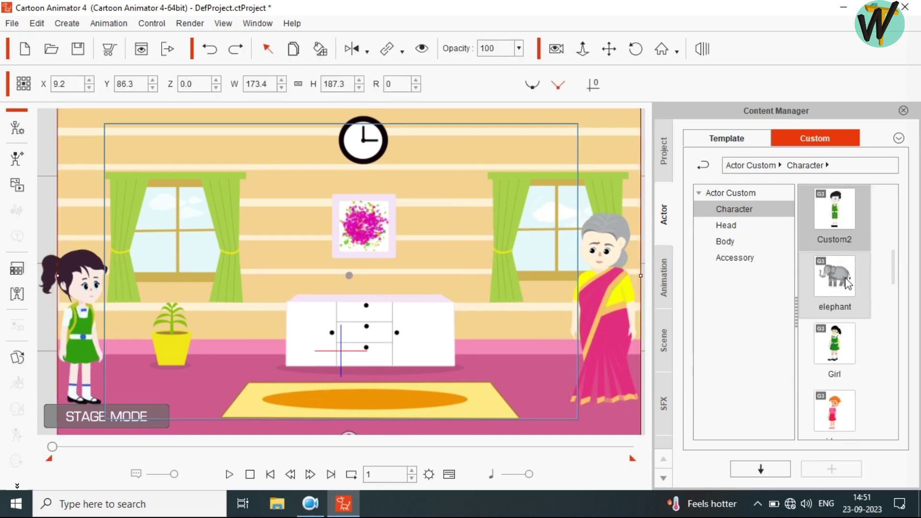
Add the 'school boy' character and shrink him to match the girl
scroll(847, 288, down, 2)
scroll(832, 298, down, 3)
scroll(832, 298, up, 3)
drag(834, 293, 290, 235)
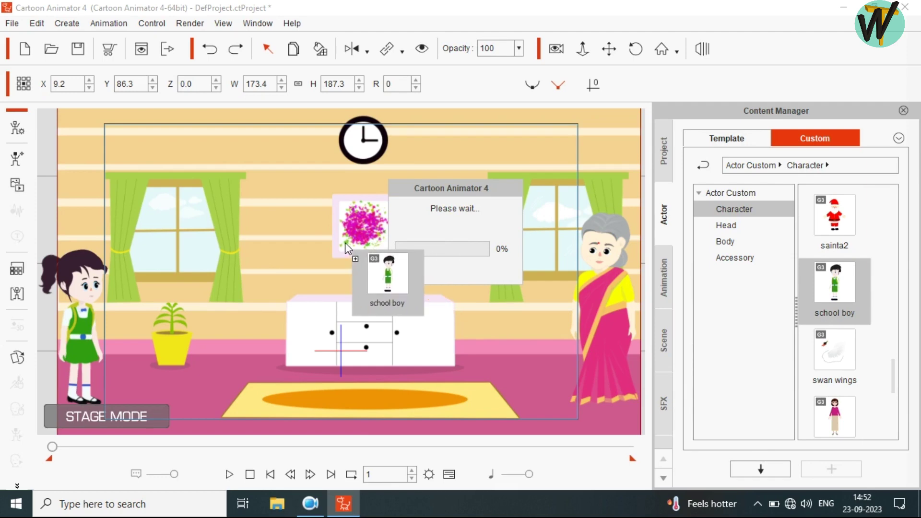
drag(331, 356, 318, 345)
Place the school boy and girl side by side at the room's left edge
drag(295, 288, 106, 288)
drag(135, 192, 45, 280)
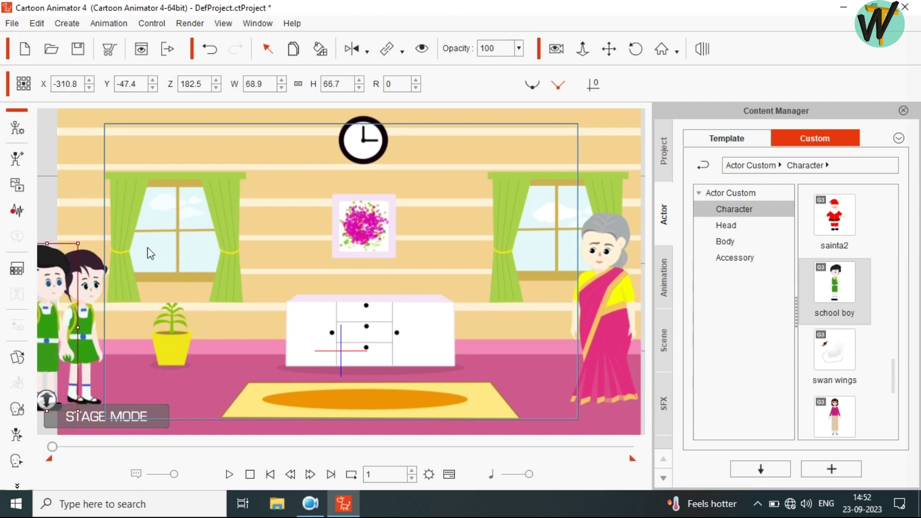
drag(51, 314, 219, 310)
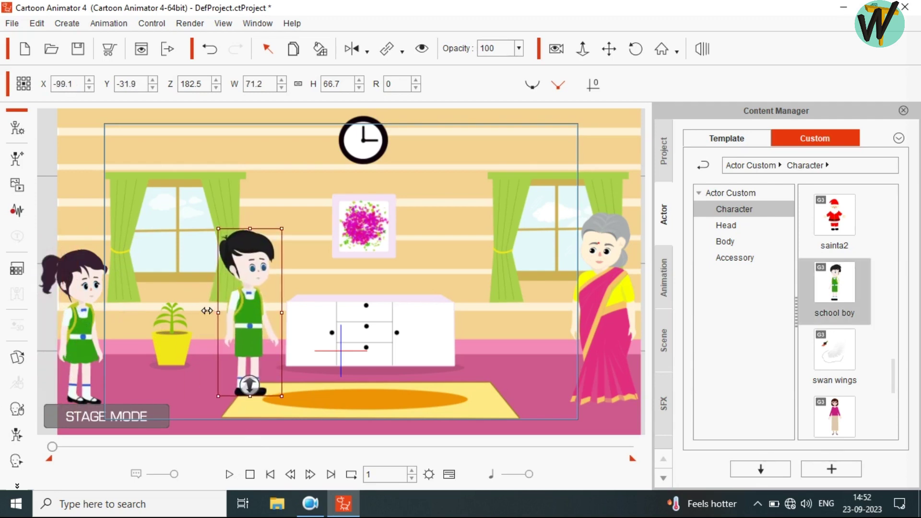
mouse_move(248, 317)
mouse_down()
mouse_move(95, 289)
mouse_move(174, 256)
mouse_up()
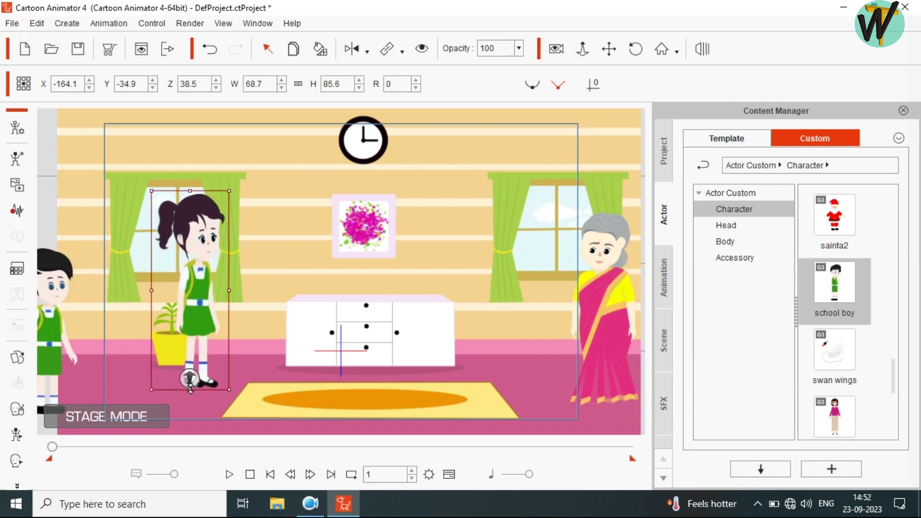
mouse_move(212, 303)
mouse_down()
mouse_move(97, 324)
mouse_move(105, 329)
mouse_up()
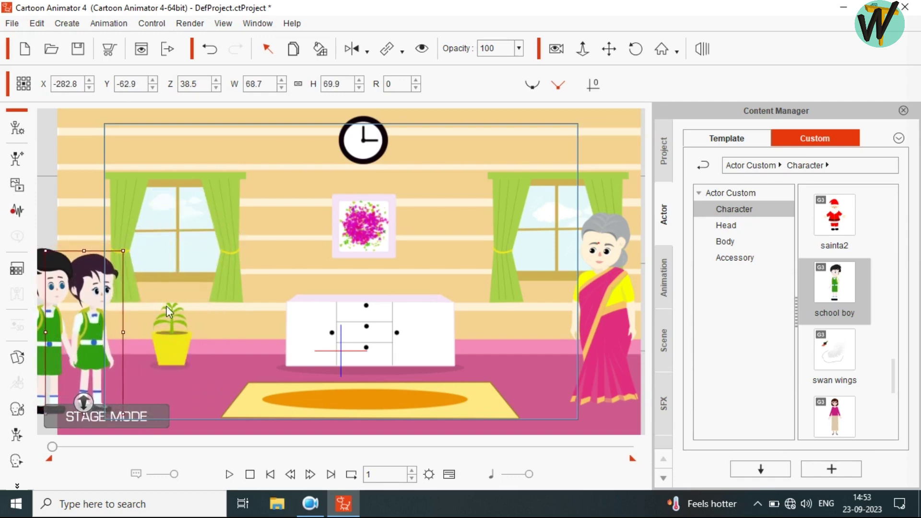
Push the room backdrop back to a Z depth of about -390
click(616, 323)
click(403, 294)
scroll(363, 293, down, 3)
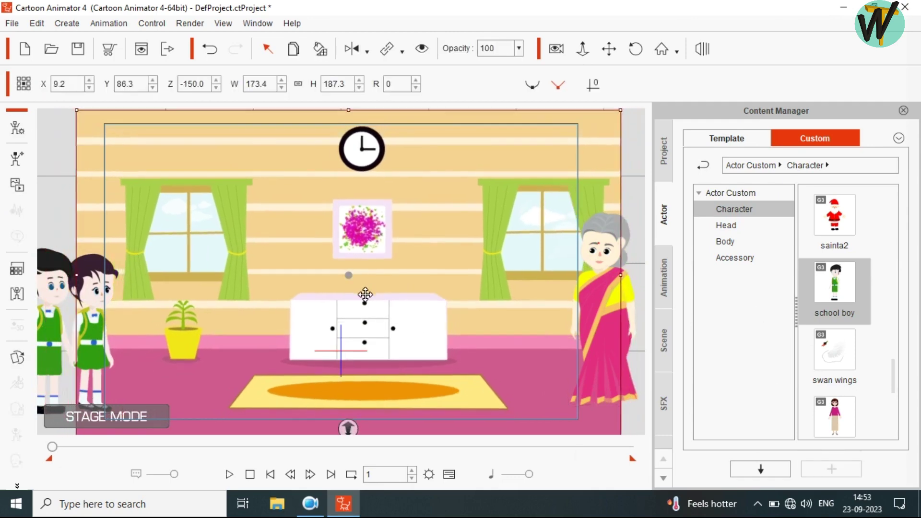
scroll(366, 296, down, 2)
scroll(382, 288, down, 2)
scroll(379, 285, down, 1)
scroll(379, 285, down, 2)
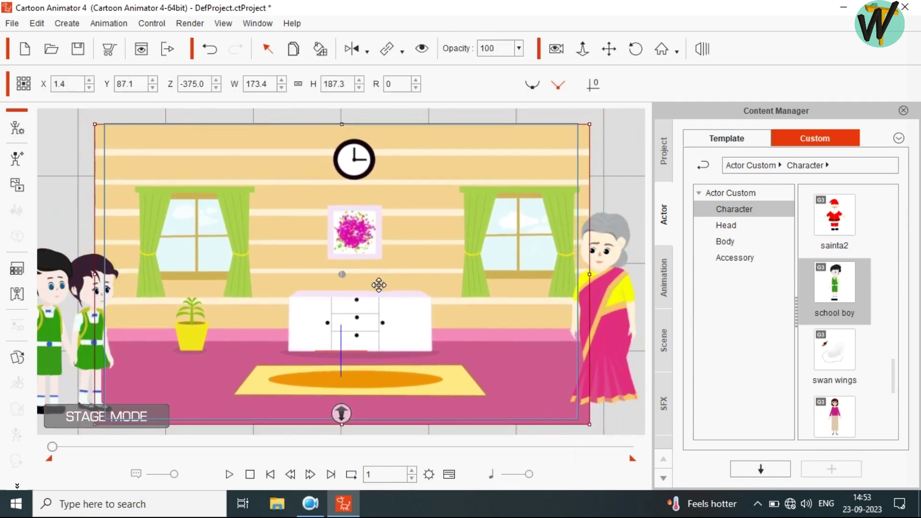
scroll(379, 284, down, 2)
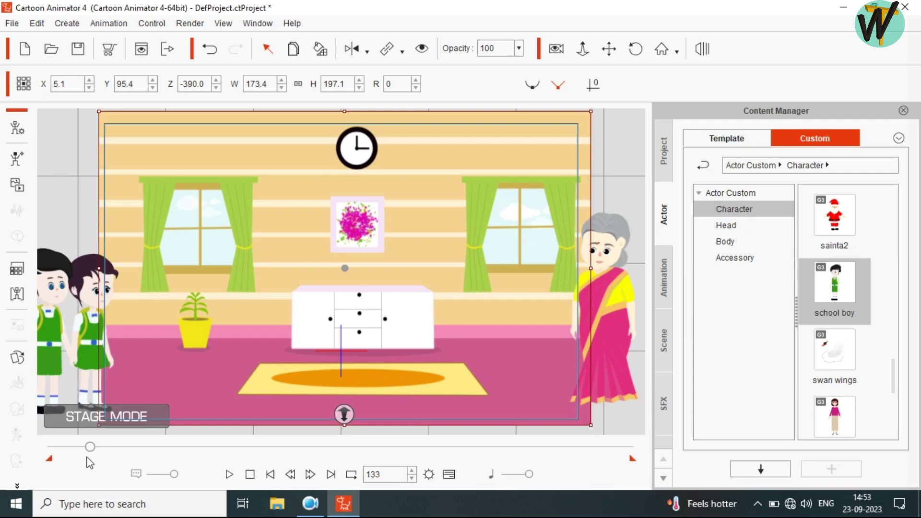
At frame 133, move the grandmother from the right edge to mid-room
click(620, 312)
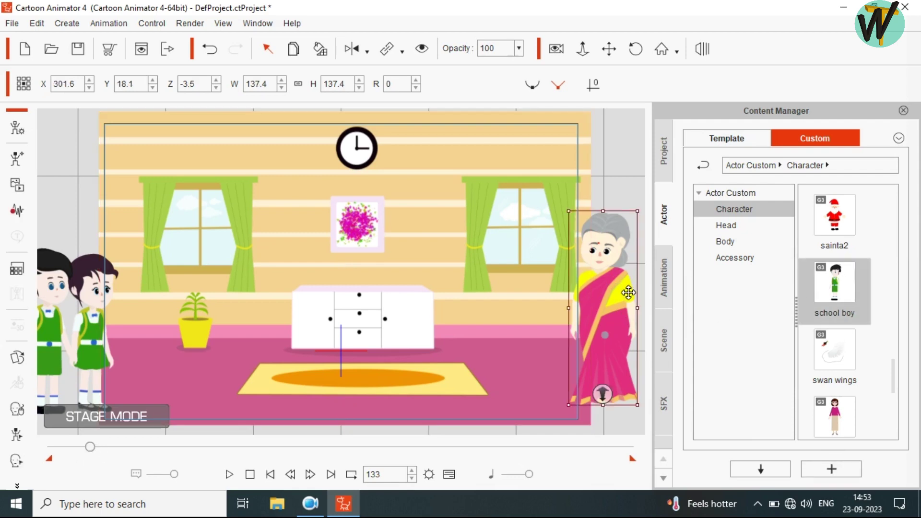
click(504, 322)
click(603, 311)
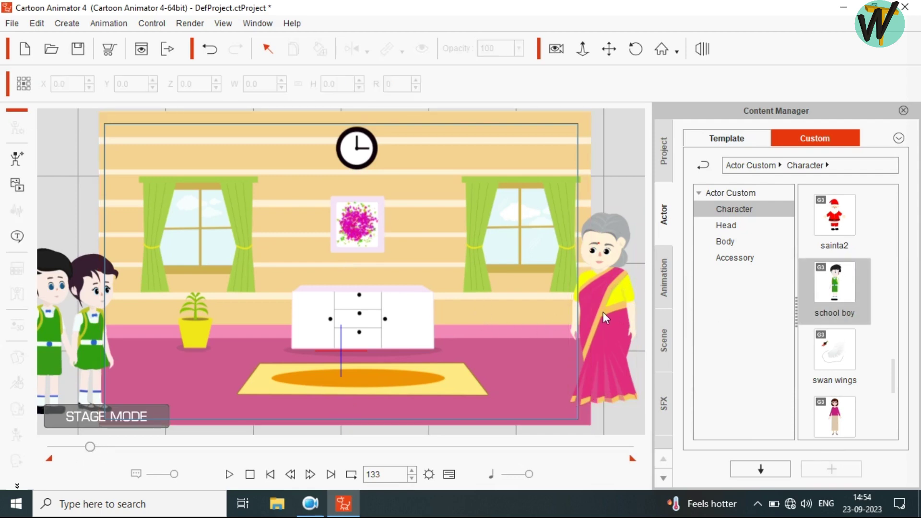
drag(611, 304, 463, 296)
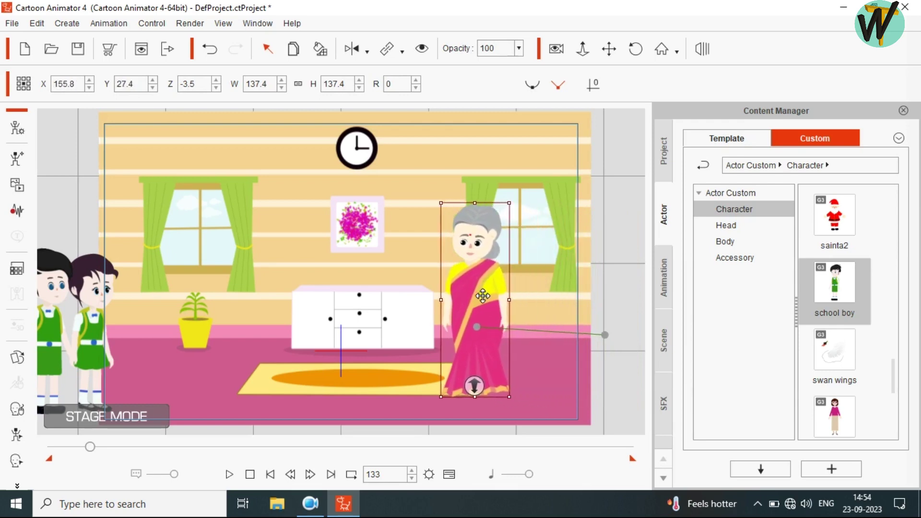
Apply the 'women walk' action to the grandmother from the first frame and show the Timeline
drag(463, 296, 462, 296)
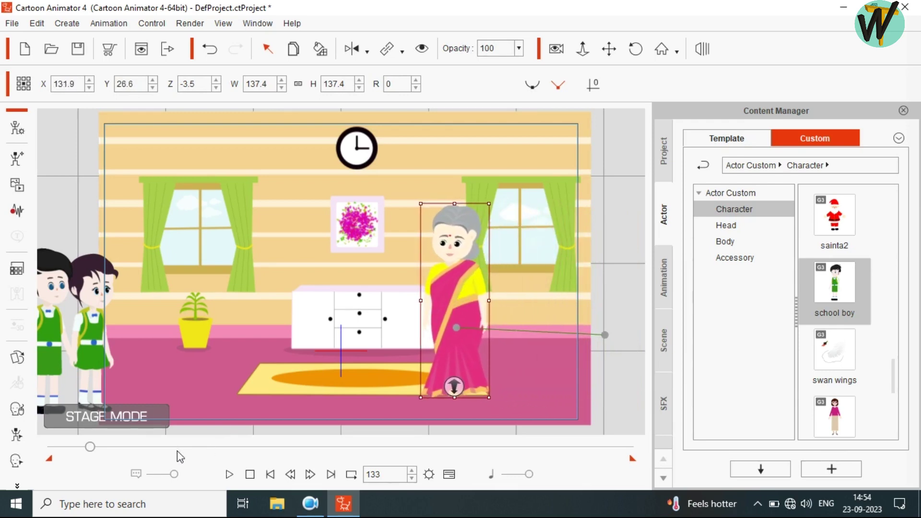
drag(90, 447, 52, 446)
right_click(600, 270)
mouse_move(649, 281)
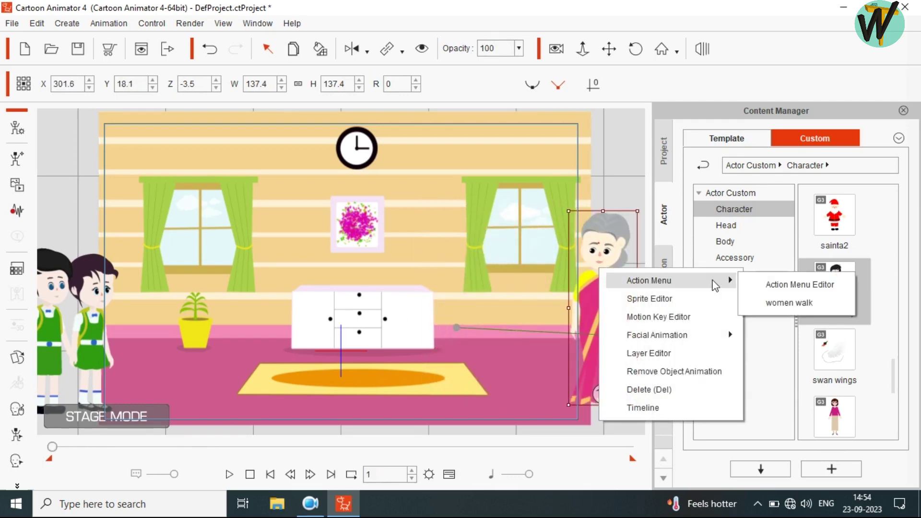
click(770, 303)
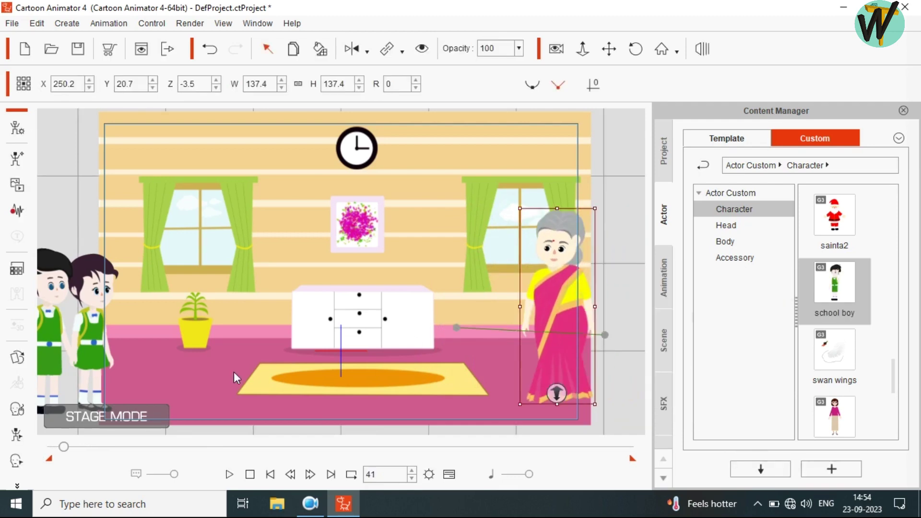
click(450, 475)
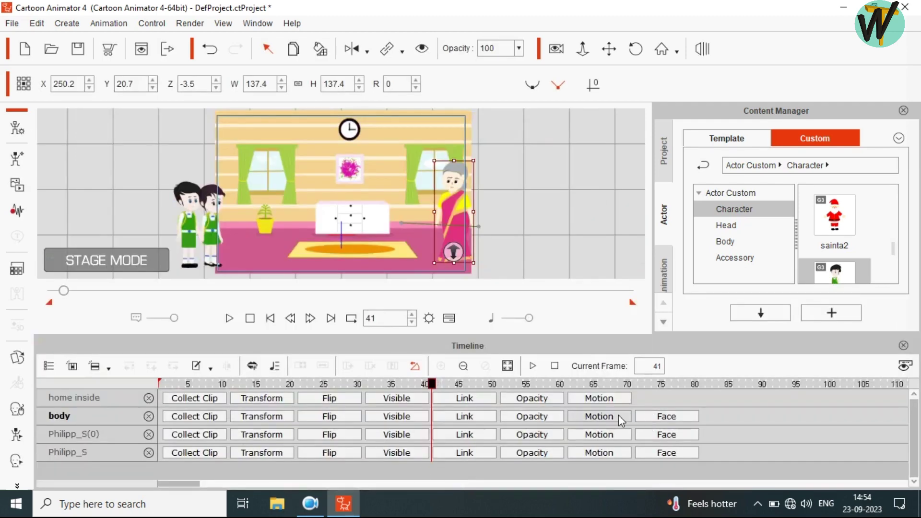
Preview the grandmother's walk and break her Motion clip at frame 140
click(620, 417)
drag(189, 483, 224, 484)
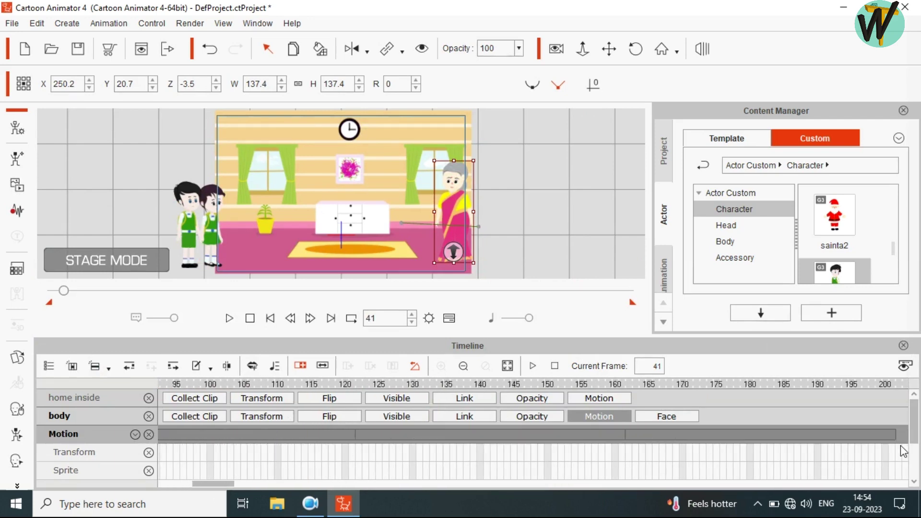
click(878, 383)
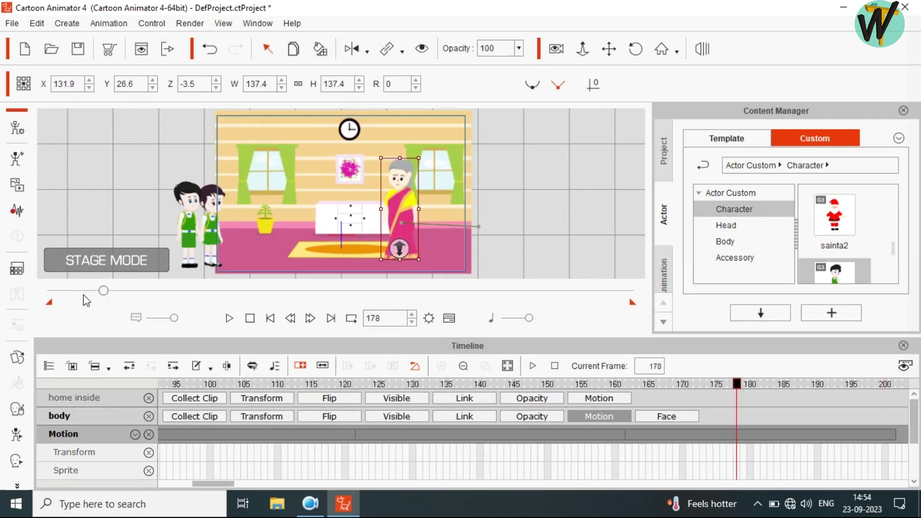
drag(86, 290, 93, 291)
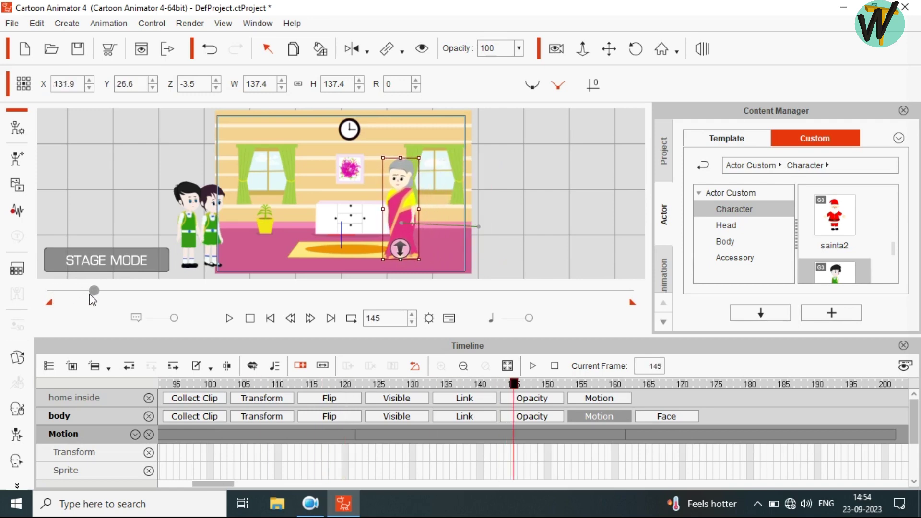
key(space)
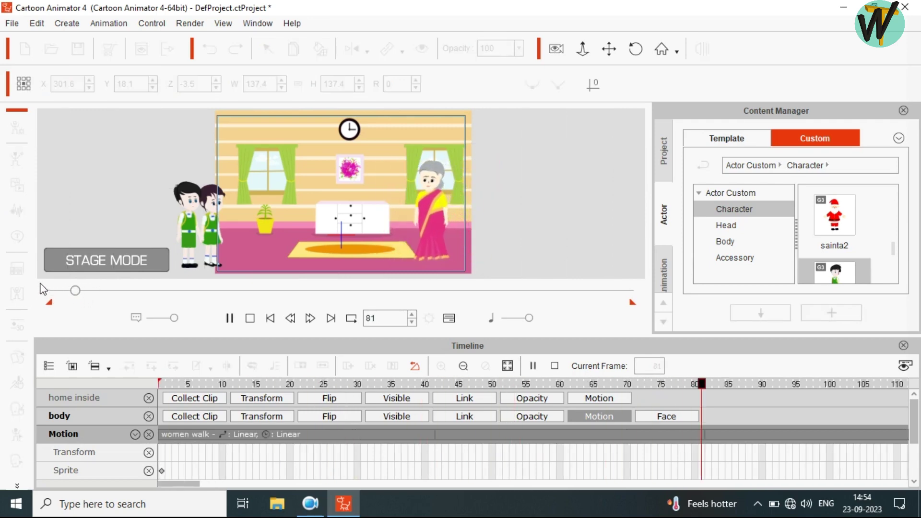
key(space)
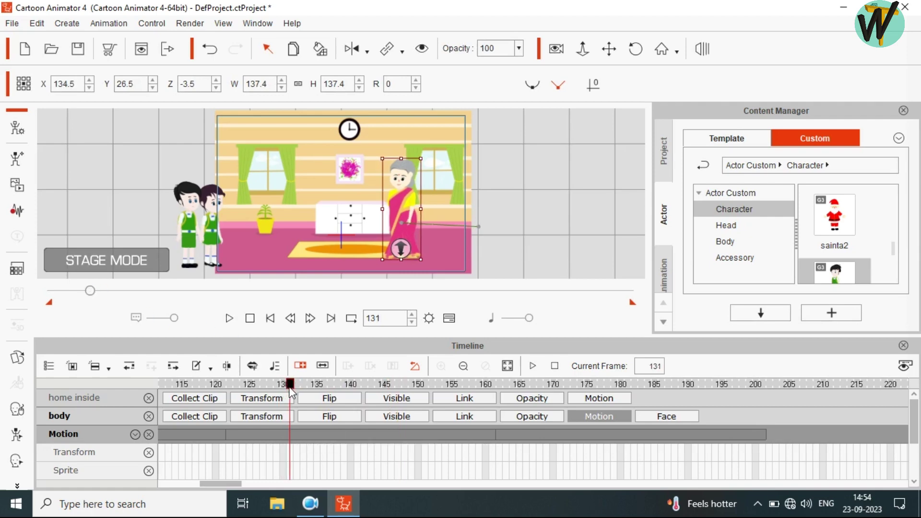
drag(334, 402, 350, 403)
right_click(350, 434)
click(372, 306)
click(433, 437)
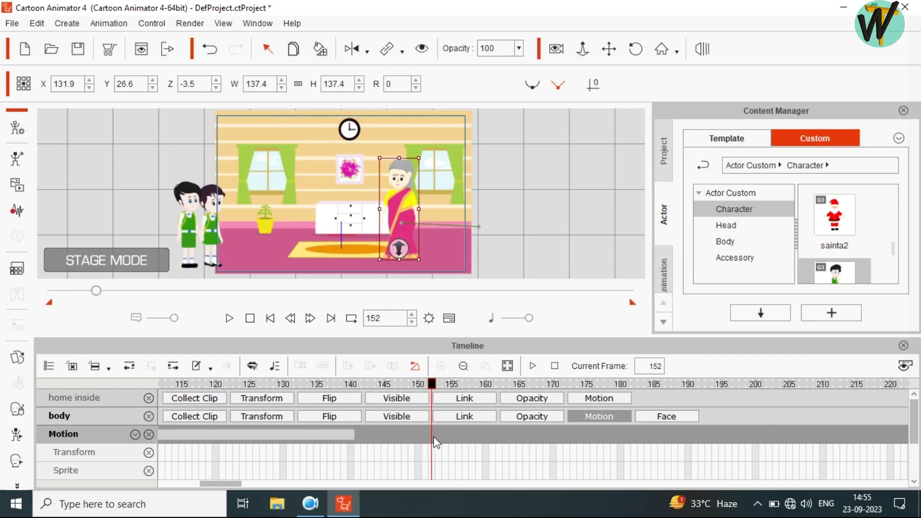
Play from the start to confirm the grandmother stops mid-room
click(903, 345)
key(Home)
key(space)
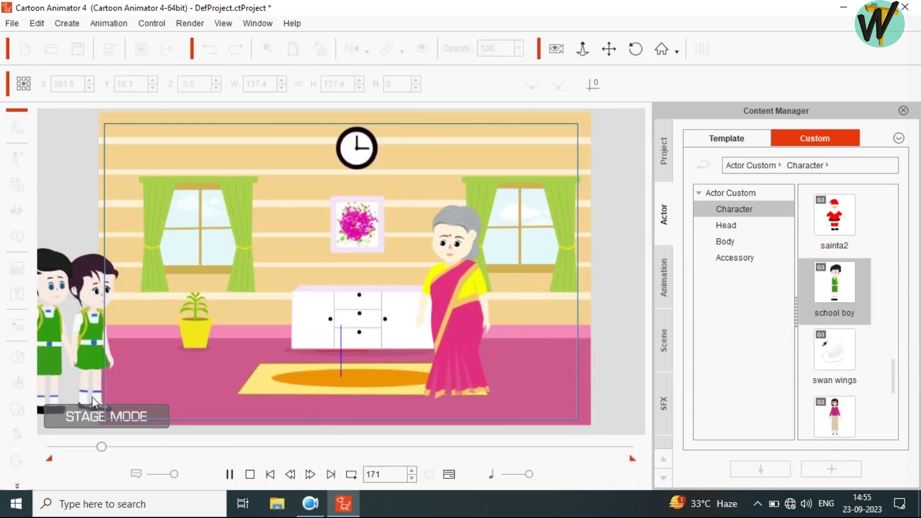
drag(112, 448, 33, 446)
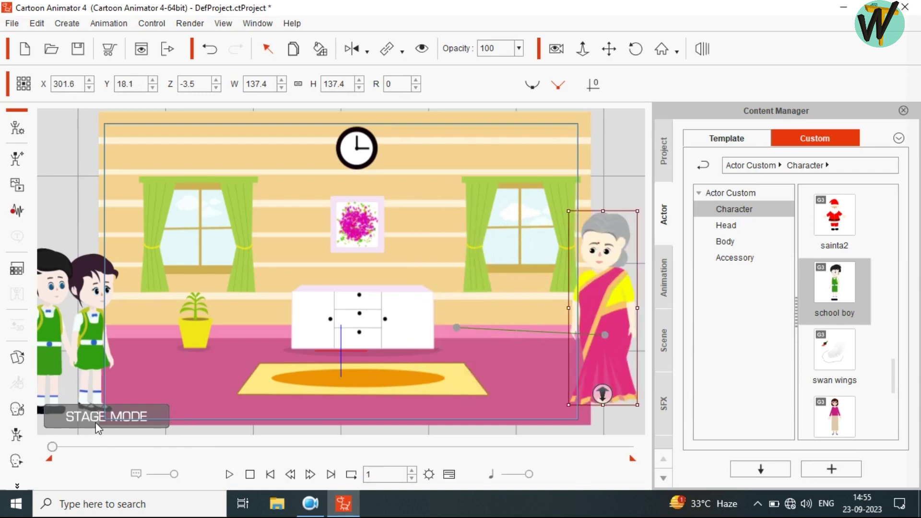
key(space)
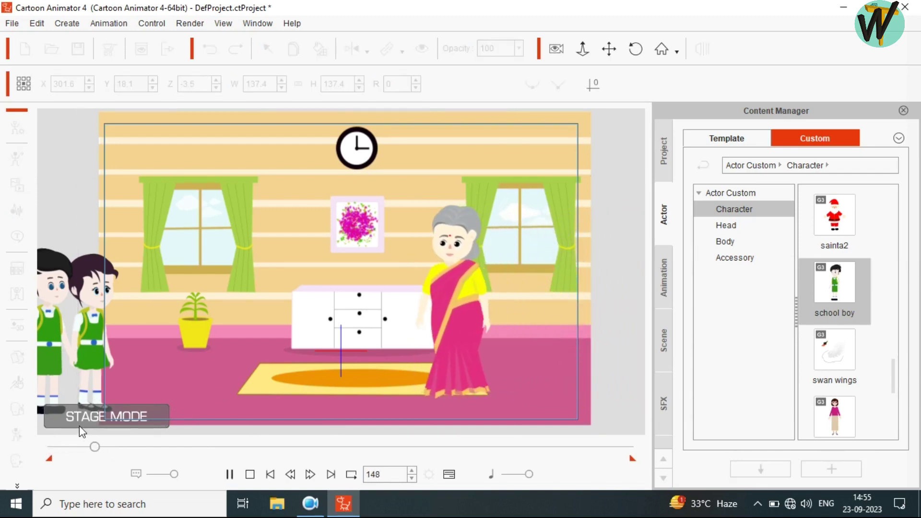
key(space)
click(90, 341)
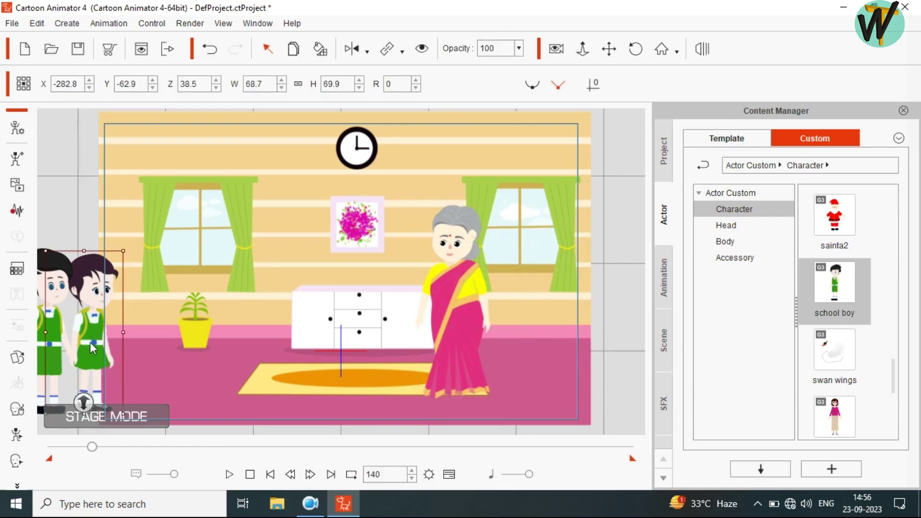
right_click(90, 342)
click(405, 49)
Apply the 'school boy walk' action to the boy at frame 299
key(space)
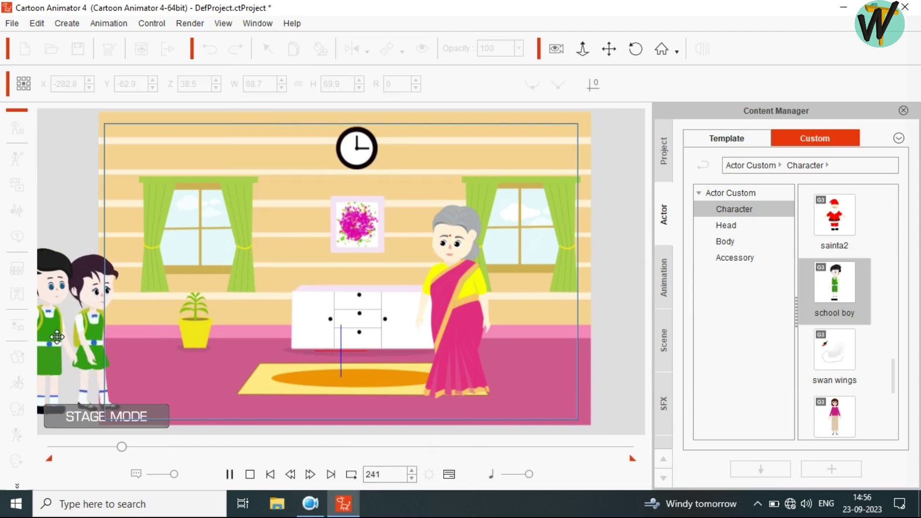
key(space)
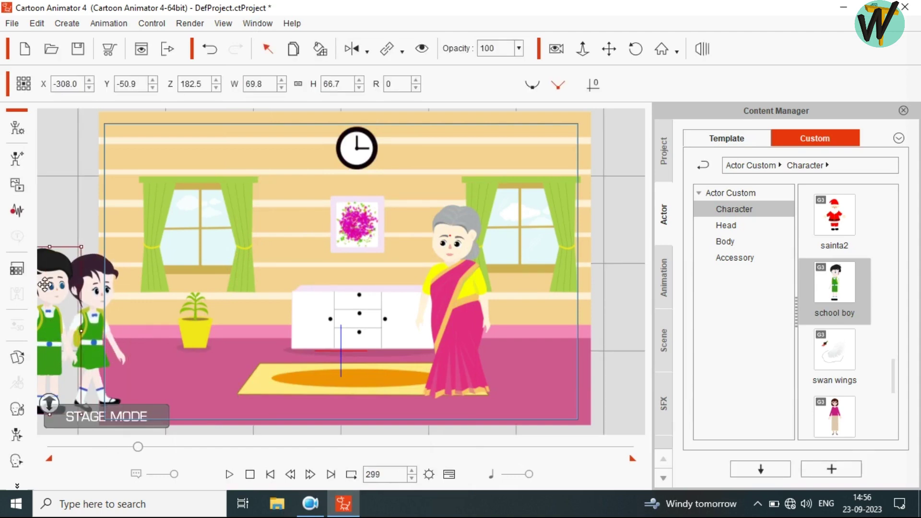
right_click(47, 288)
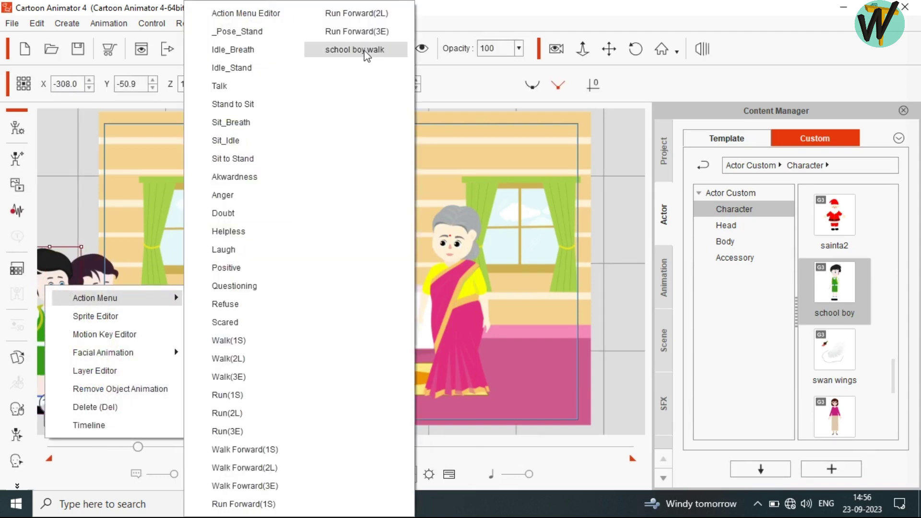
click(365, 52)
Preview the walk and drag the girl and boy into mid-room
key(space)
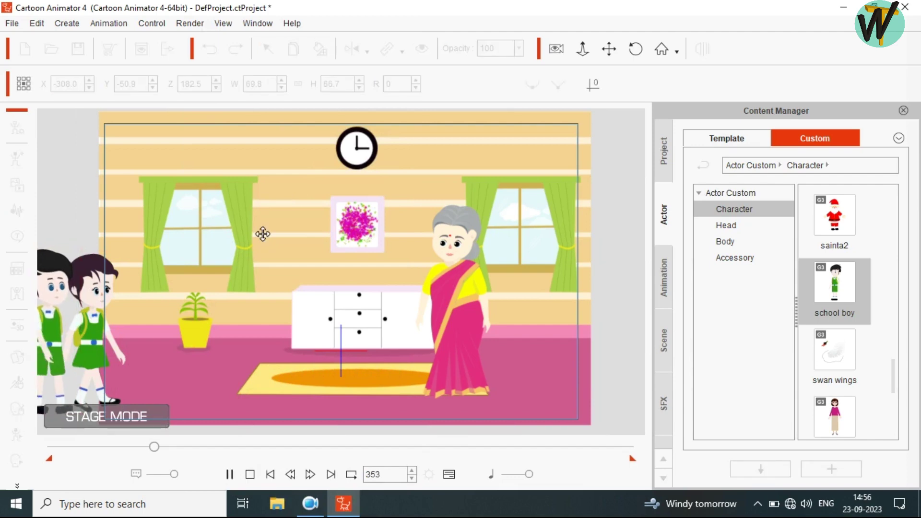
key(space)
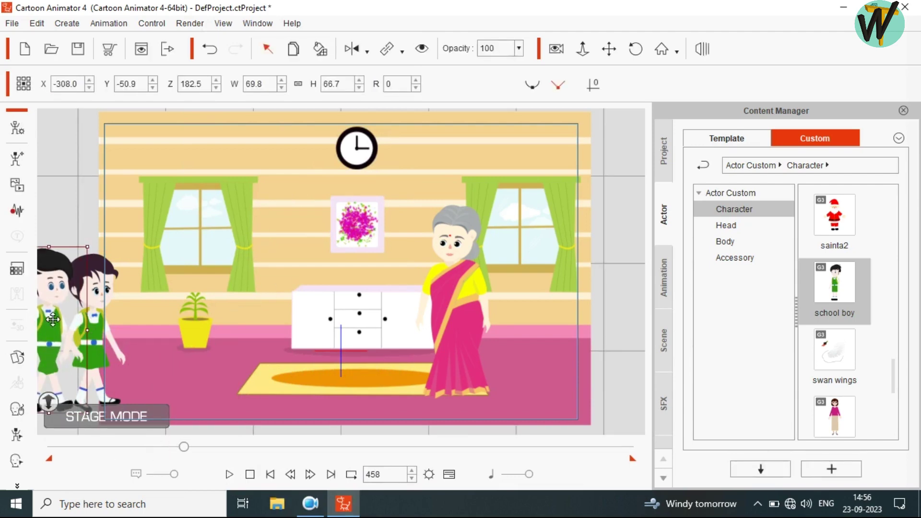
mouse_move(87, 284)
mouse_down()
mouse_move(260, 273)
mouse_move(186, 267)
mouse_move(277, 267)
mouse_up()
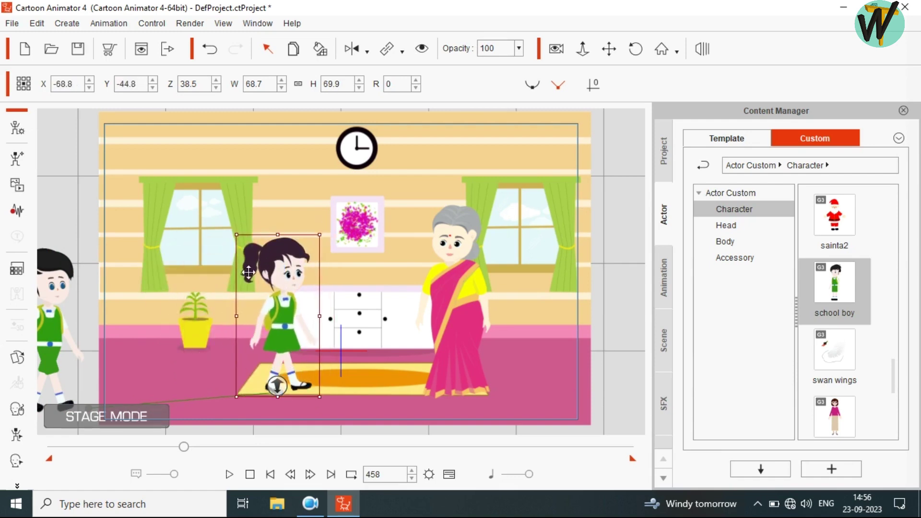
mouse_move(61, 330)
mouse_down()
mouse_move(245, 316)
mouse_move(43, 318)
mouse_move(105, 304)
mouse_move(63, 321)
mouse_move(55, 316)
mouse_move(251, 311)
mouse_up()
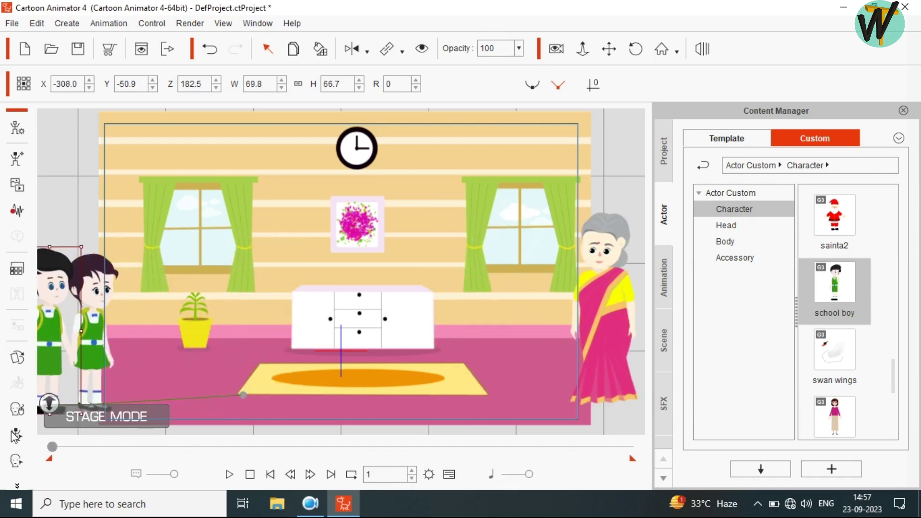
Move the kid's first Transform keyframe to frame 140
click(449, 473)
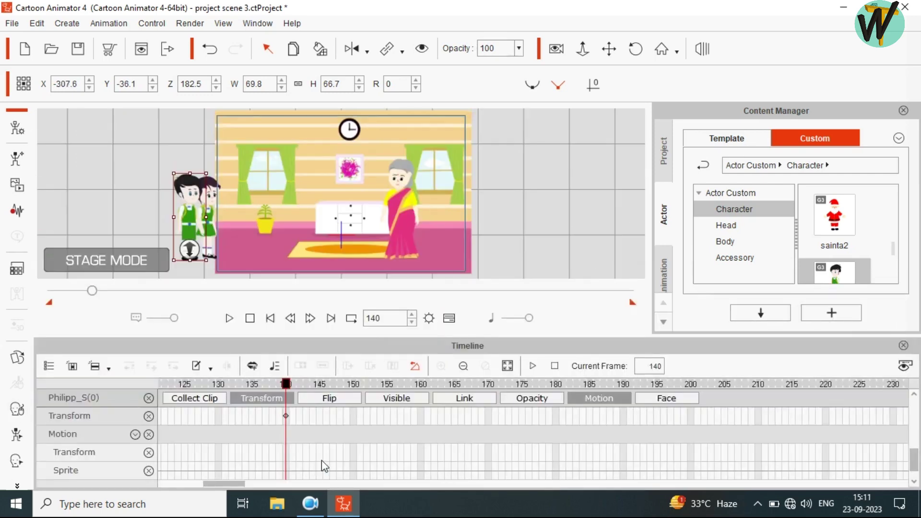
scroll(768, 442, up, 3)
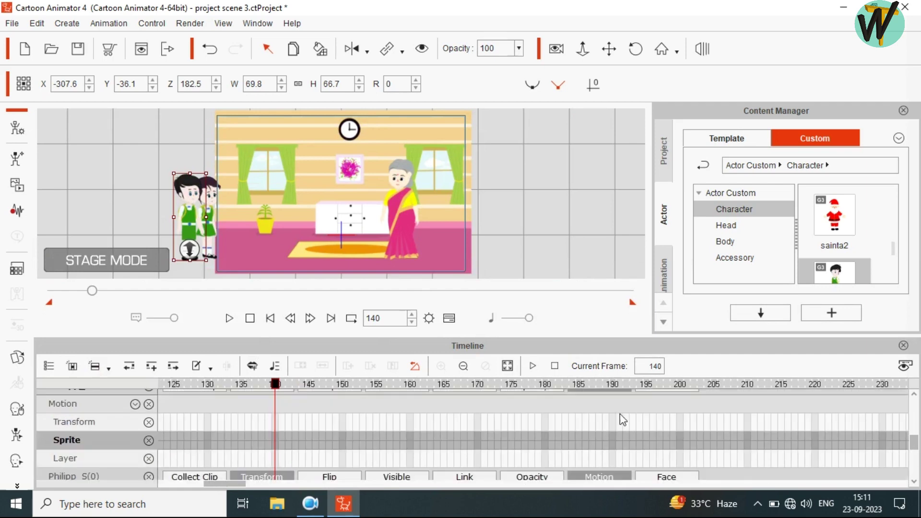
scroll(346, 420, down, 3)
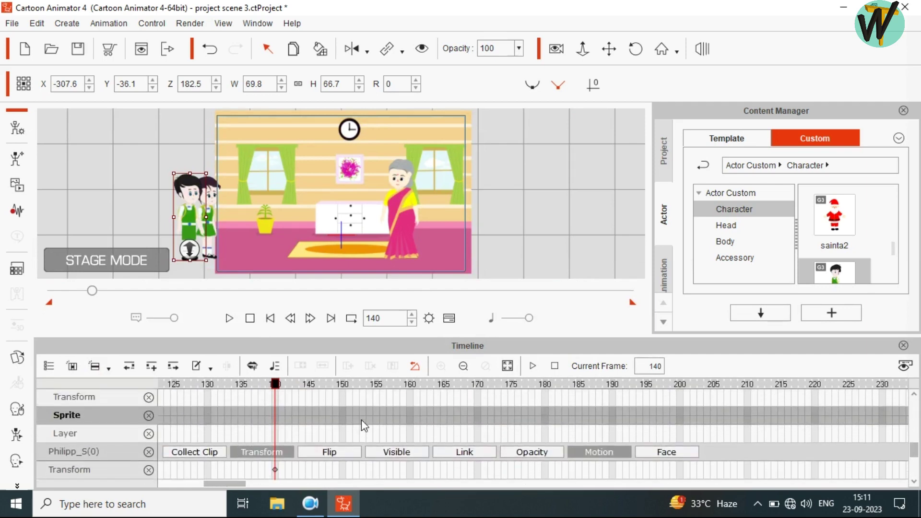
click(277, 424)
drag(225, 483, 185, 479)
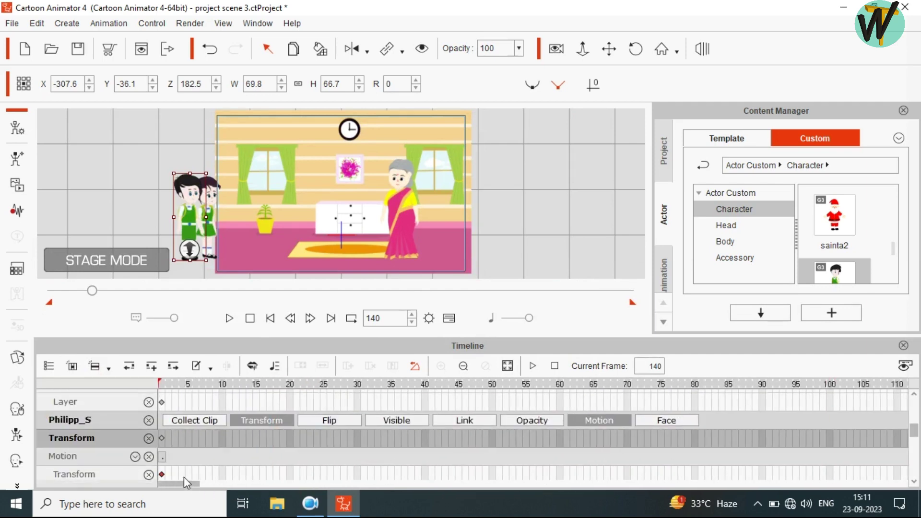
click(161, 439)
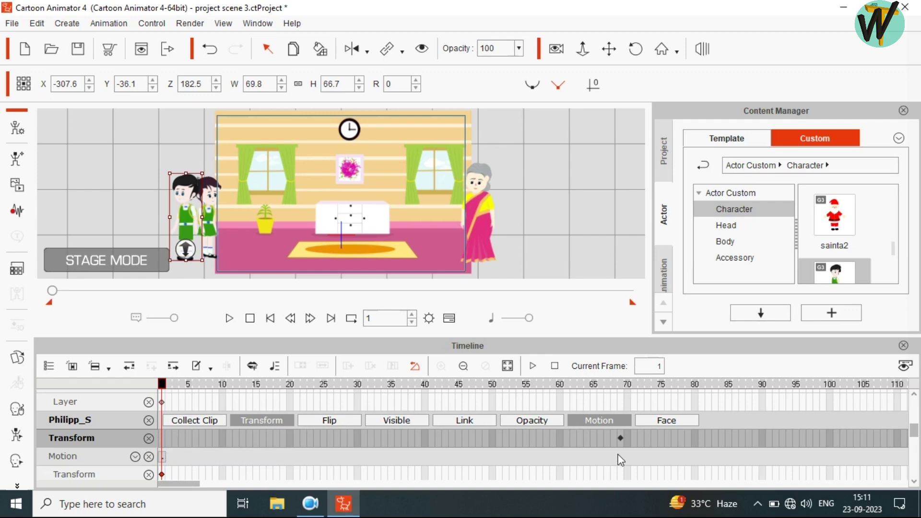
click(876, 464)
drag(197, 485, 204, 485)
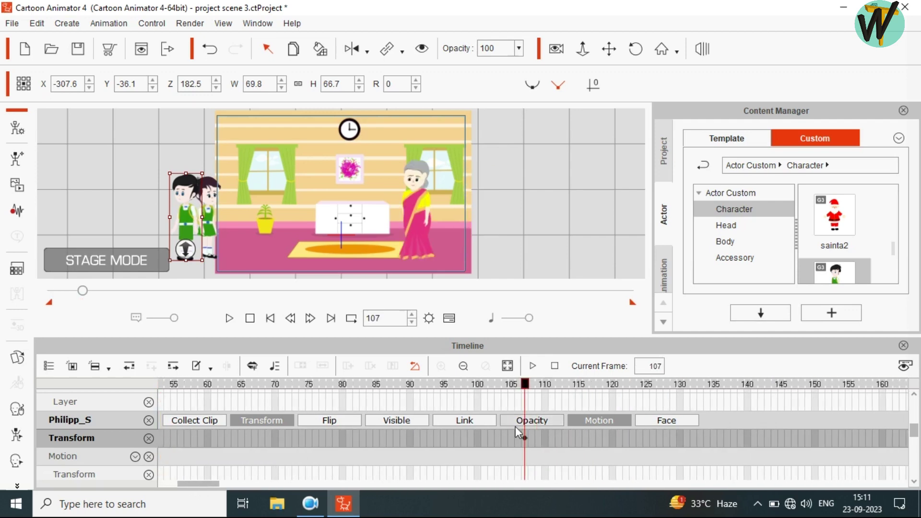
drag(524, 438, 747, 437)
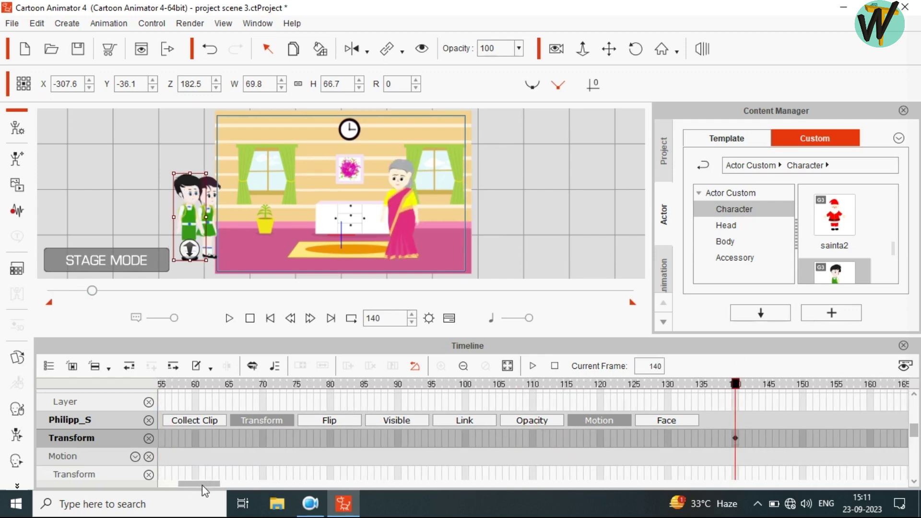
drag(204, 485, 232, 484)
mouse_move(465, 442)
mouse_down()
mouse_move(797, 441)
mouse_move(792, 435)
mouse_up()
Move the kid into the room at frame 220, preview, then undo those edits
right_click(187, 224)
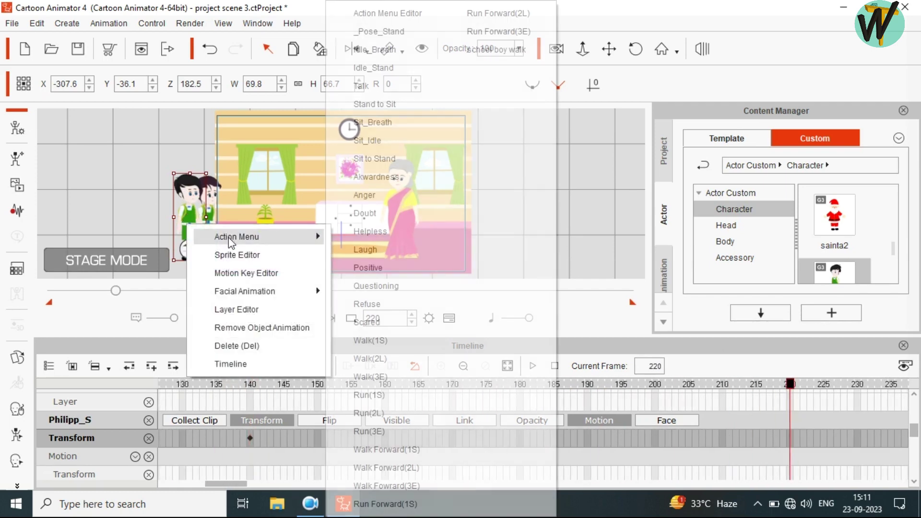
key(Escape)
drag(186, 223, 306, 216)
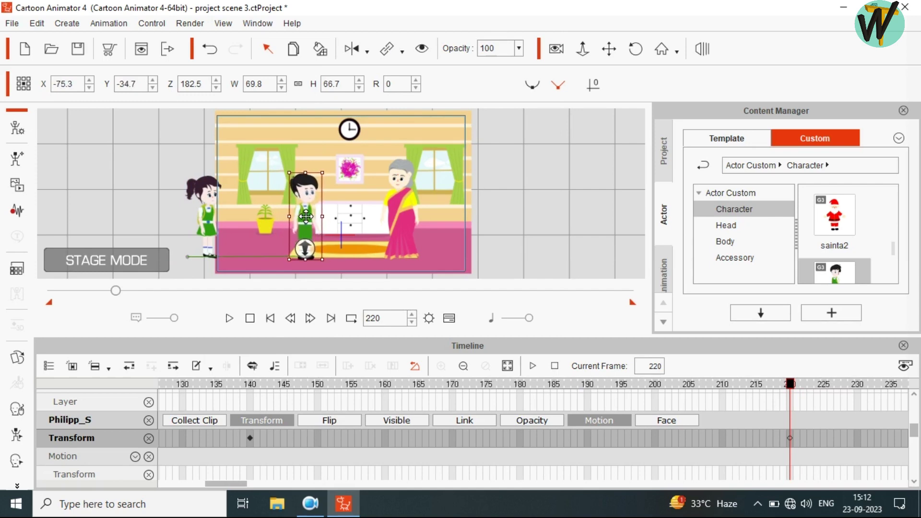
mouse_move(115, 290)
mouse_down()
mouse_move(114, 309)
mouse_move(92, 310)
mouse_up()
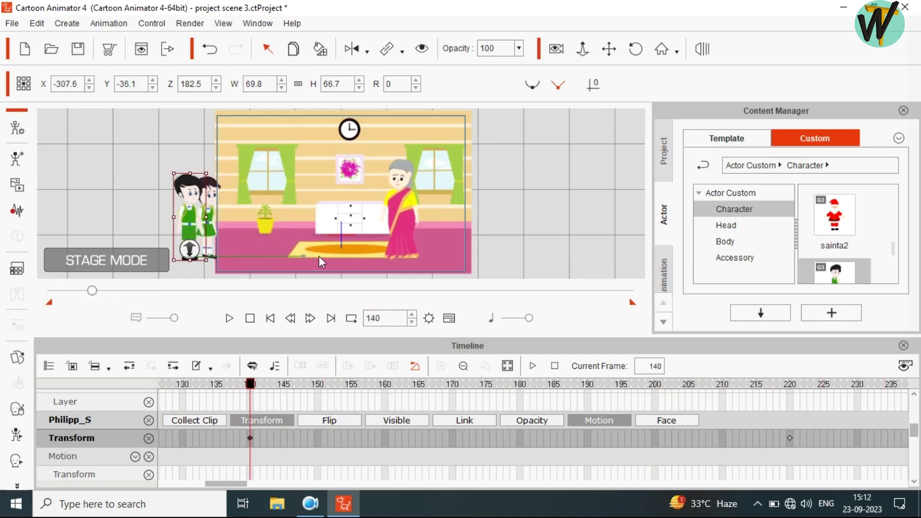
click(204, 213)
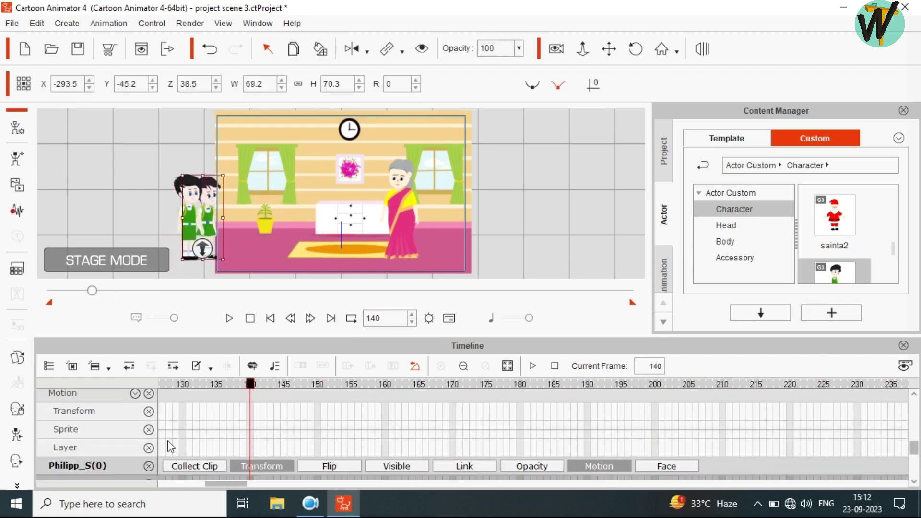
drag(226, 483, 157, 504)
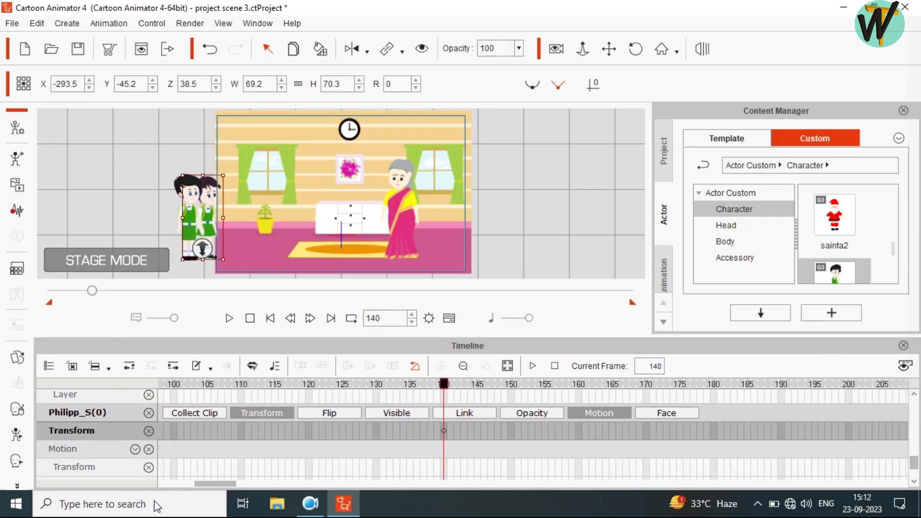
scroll(232, 443, up, 1)
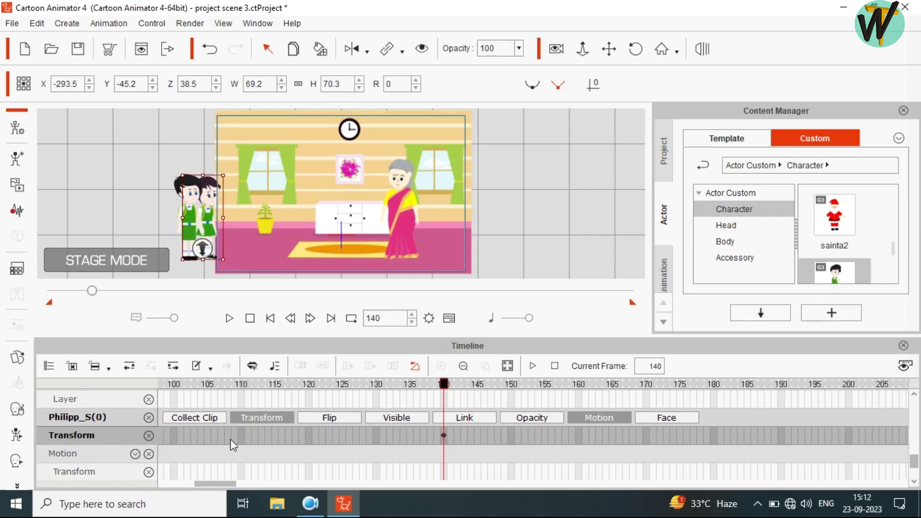
click(174, 485)
click(160, 440)
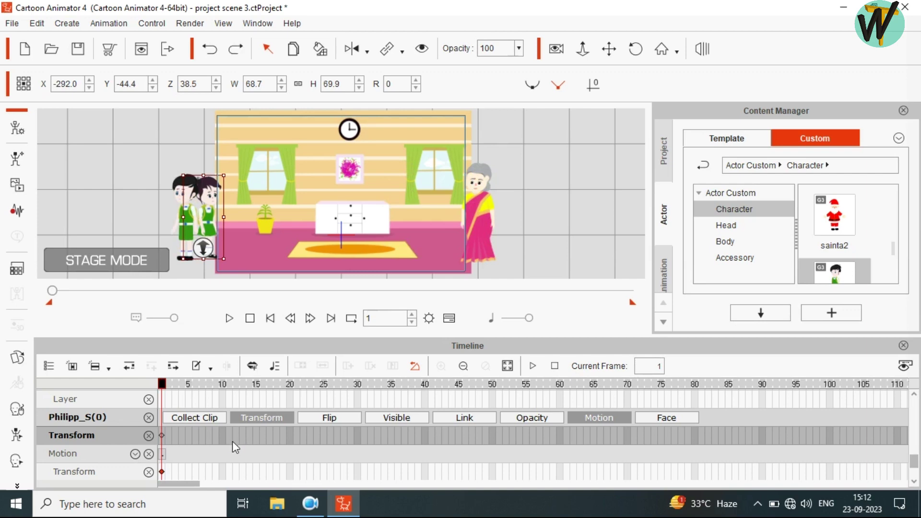
Reposition the Transform keyframes to frame 140 and frame 235
click(162, 435)
click(837, 478)
click(214, 483)
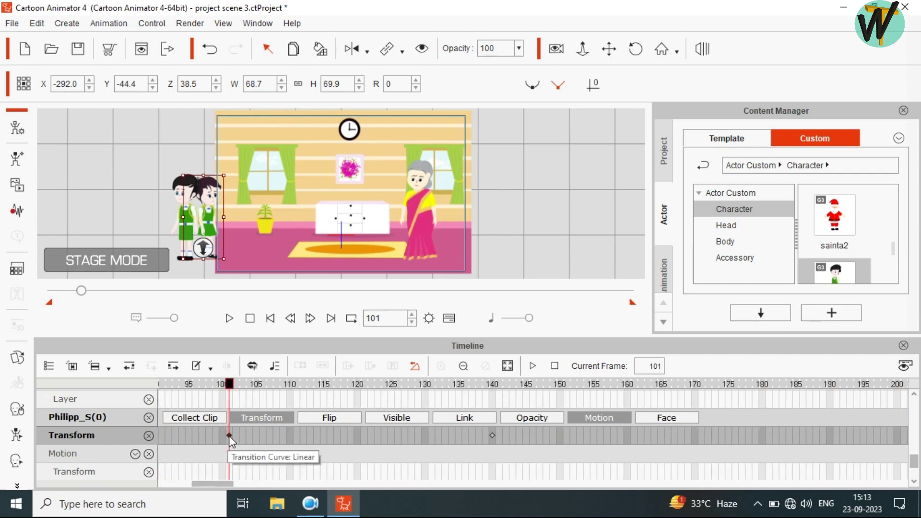
mouse_move(228, 435)
mouse_down()
mouse_move(599, 436)
mouse_move(488, 436)
mouse_up()
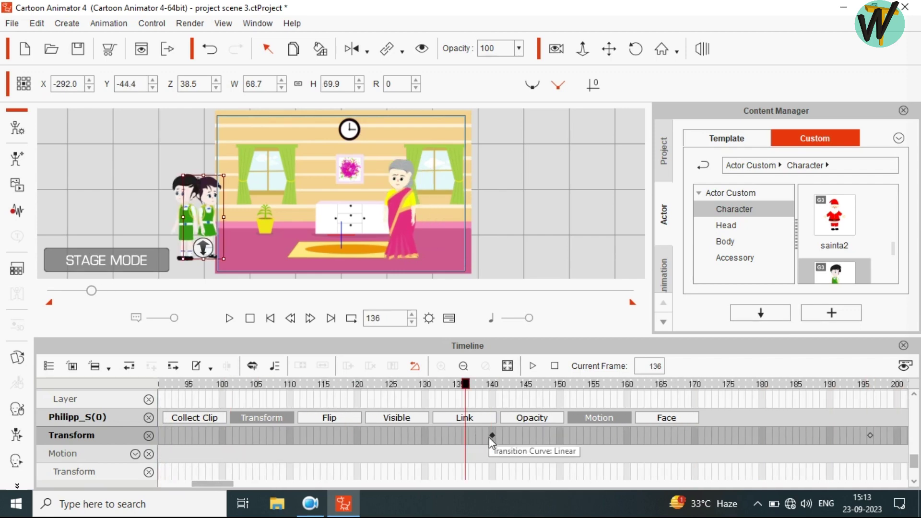
click(251, 484)
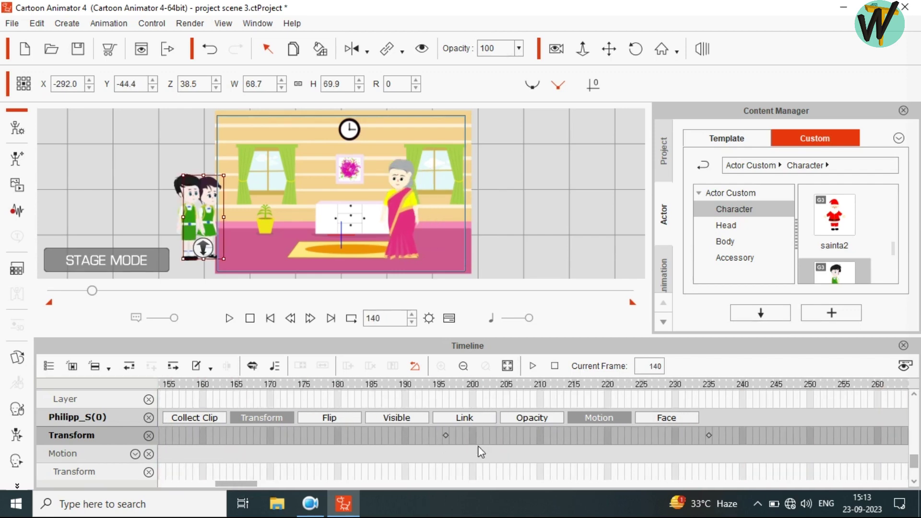
drag(445, 435, 709, 435)
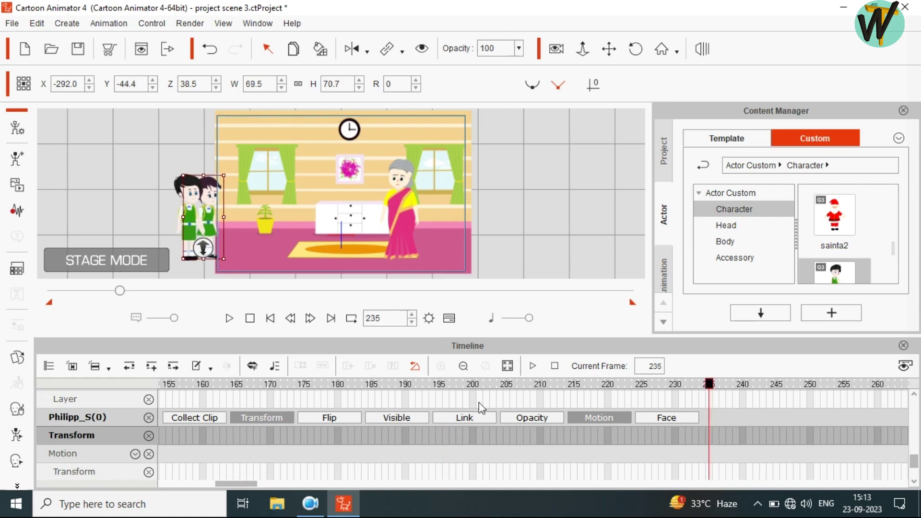
drag(252, 485, 239, 483)
click(298, 436)
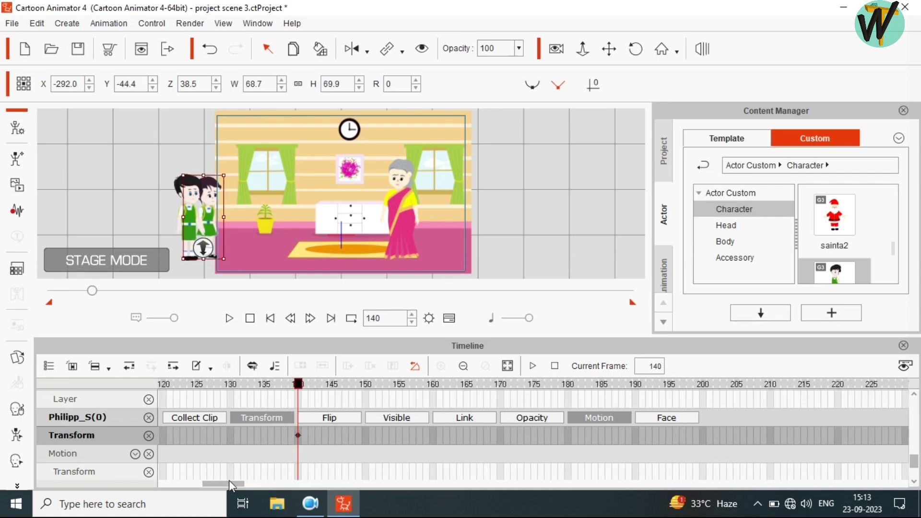
Adjust the school girl's positions at frames 140 and 220, then hide the Timeline
drag(211, 190, 224, 174)
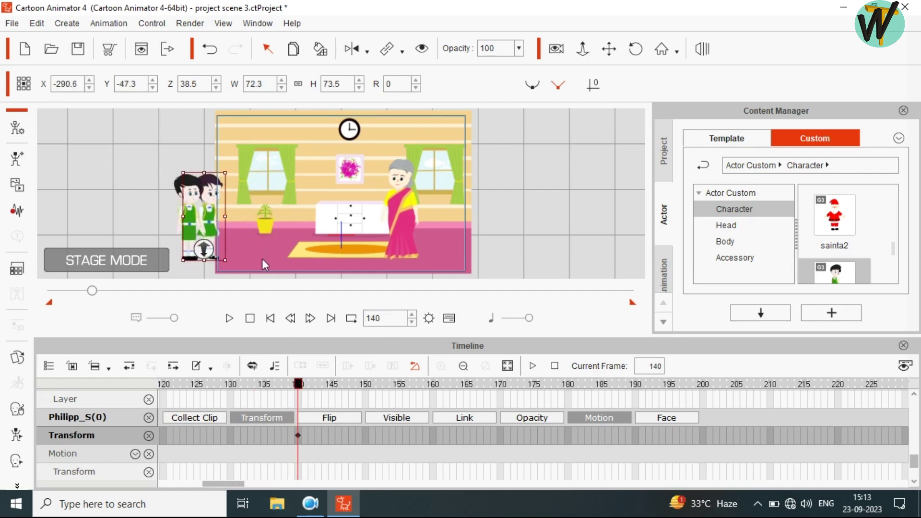
drag(236, 485, 245, 485)
mouse_move(171, 382)
mouse_down()
mouse_move(732, 383)
mouse_move(704, 384)
mouse_up()
mouse_move(208, 200)
mouse_down()
mouse_move(350, 197)
mouse_move(338, 198)
mouse_up()
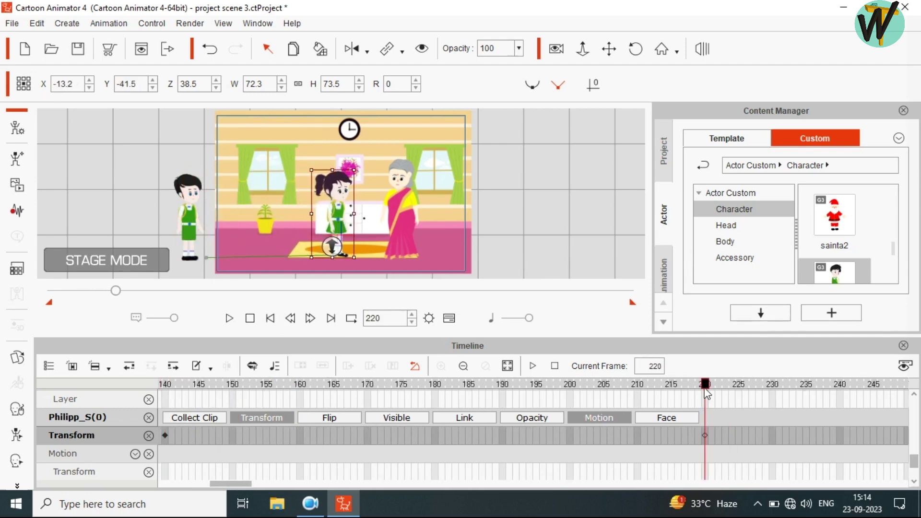
drag(234, 485, 229, 485)
click(249, 384)
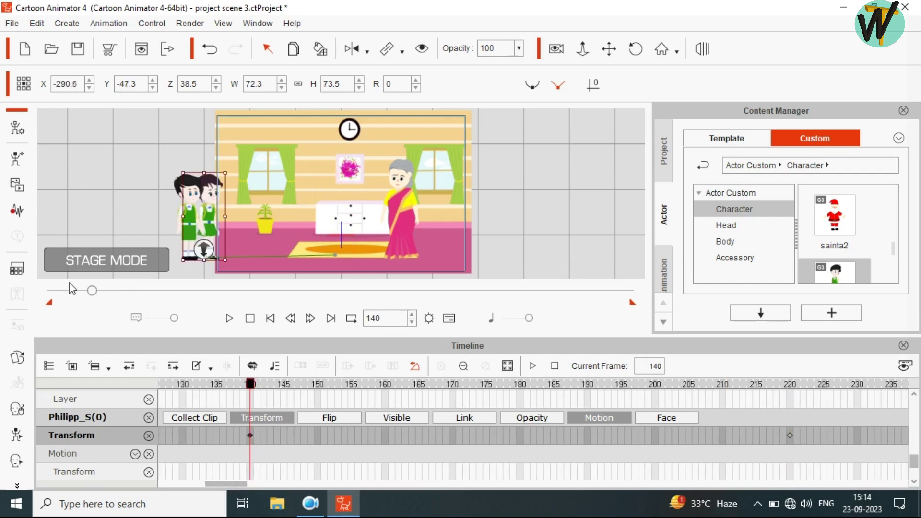
click(903, 346)
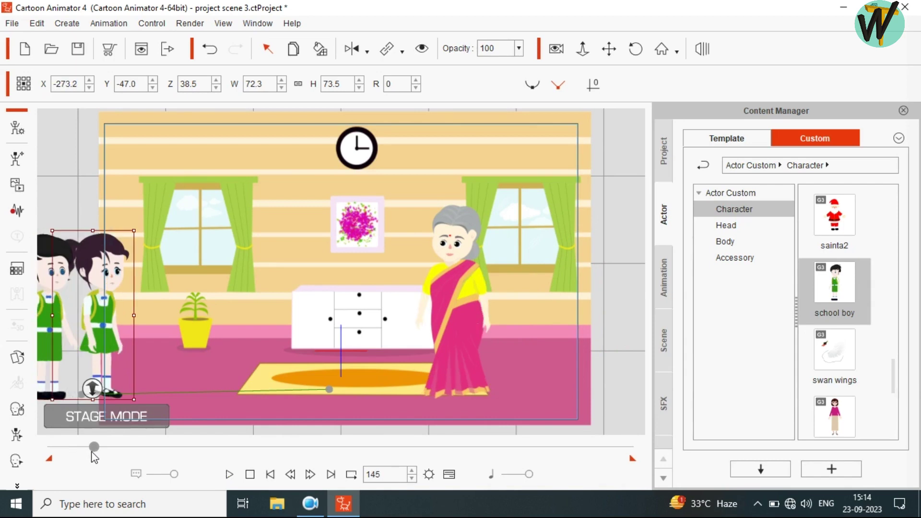
Apply the 'school boy walk' motion to the girl and preview it
right_click(83, 271)
click(398, 50)
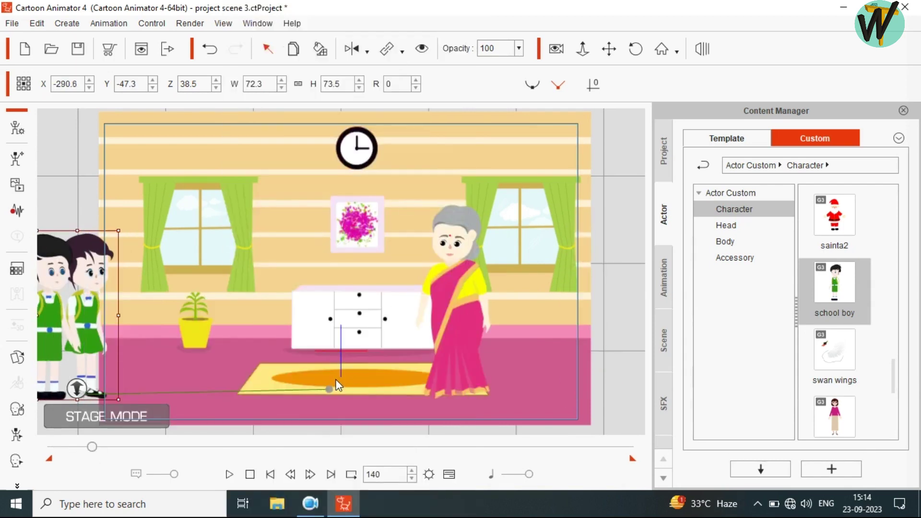
key(space)
click(321, 386)
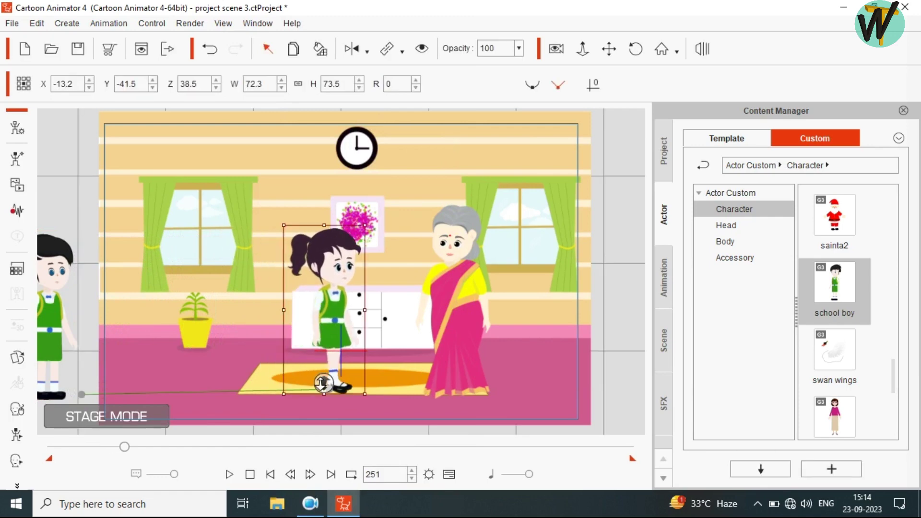
mouse_move(124, 446)
mouse_down()
mouse_move(94, 446)
mouse_move(116, 447)
mouse_up()
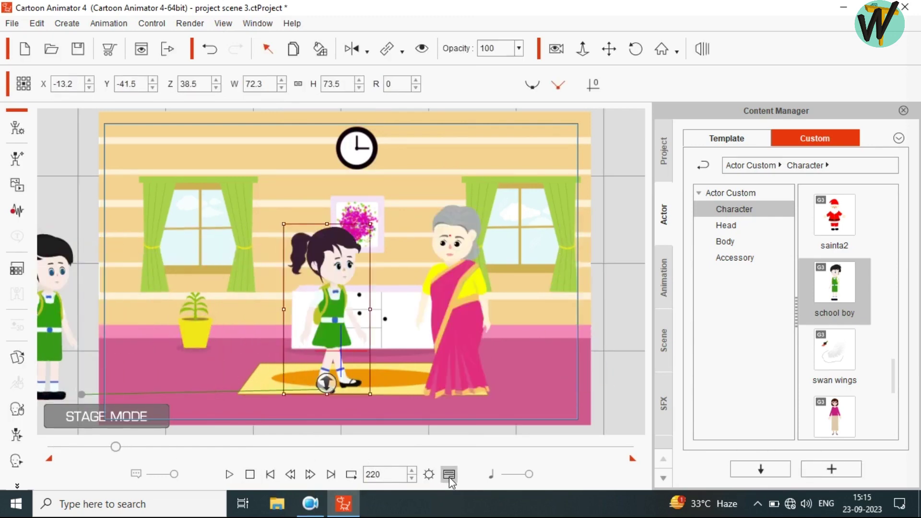
Break the girl's walk clip at frame 220 and delete the remainder
click(449, 475)
drag(251, 483, 238, 482)
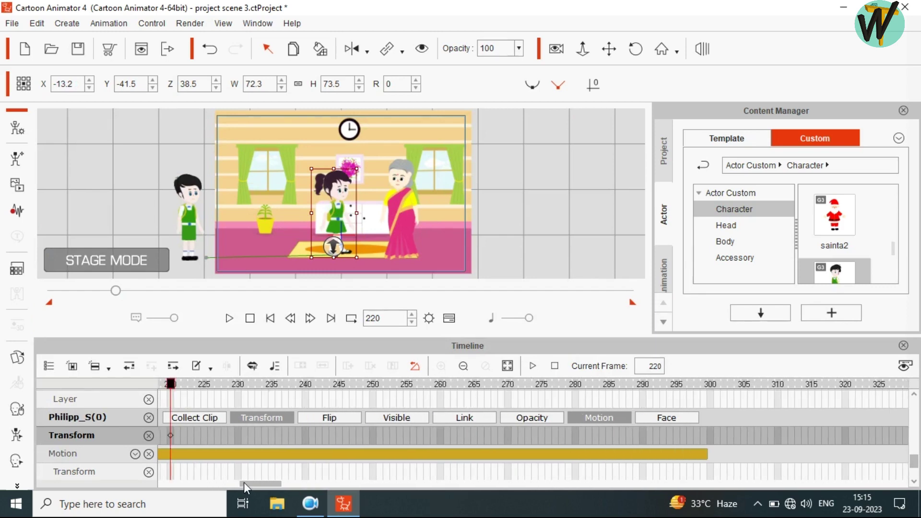
right_click(267, 450)
click(328, 241)
click(332, 453)
key(Delete)
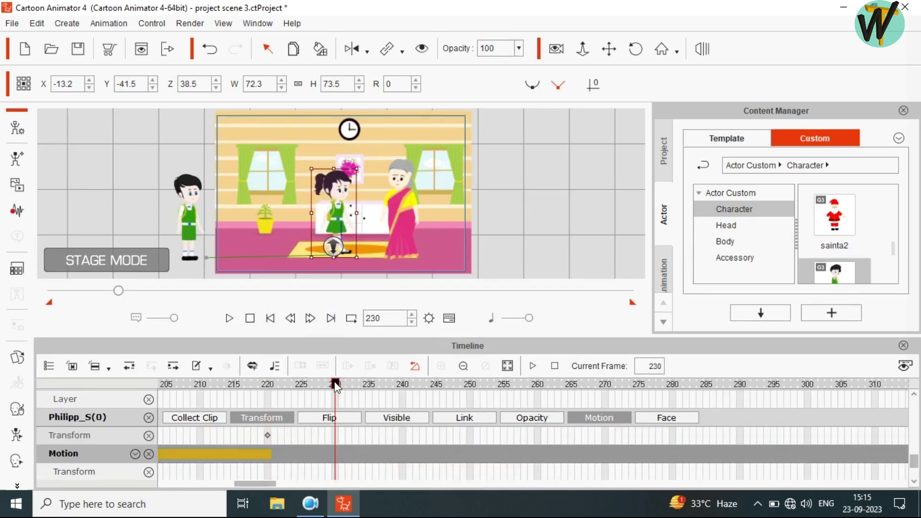
click(192, 232)
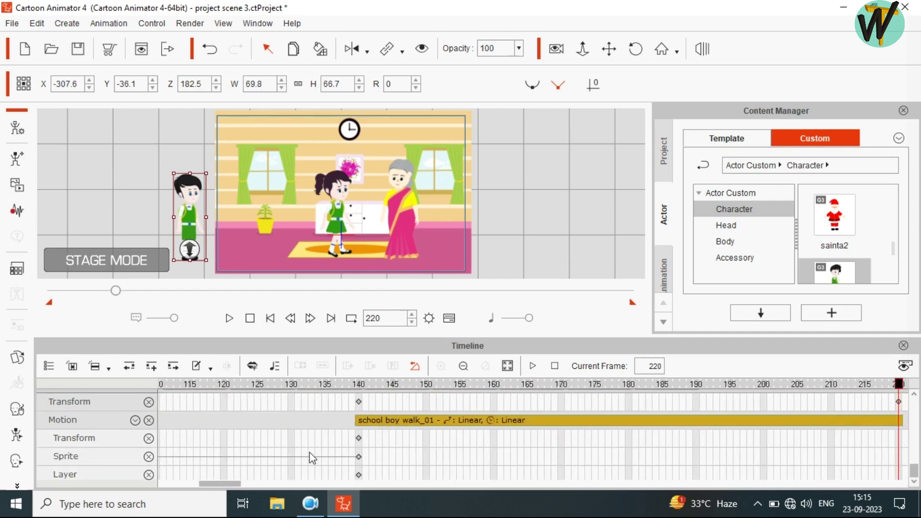
Apply the school boy walk motion to the boy and split the clip at frame 220
scroll(301, 451, up, 3)
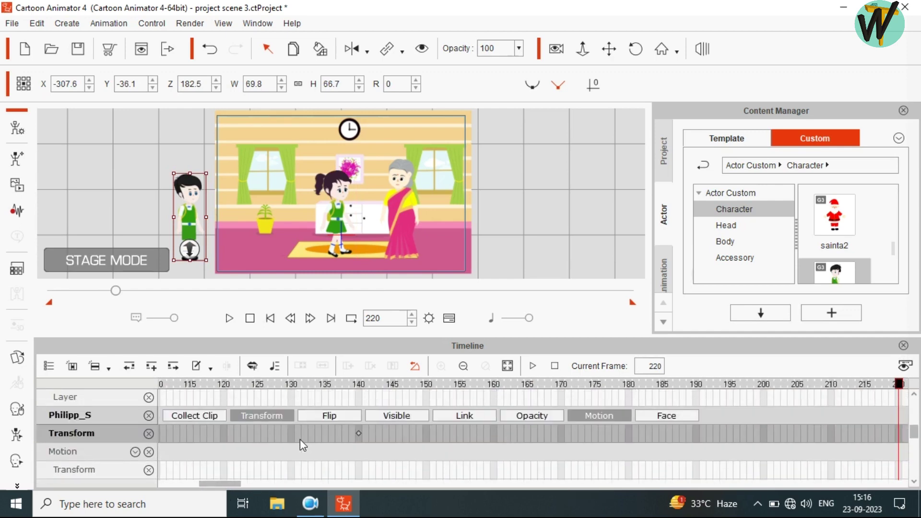
click(358, 433)
right_click(188, 208)
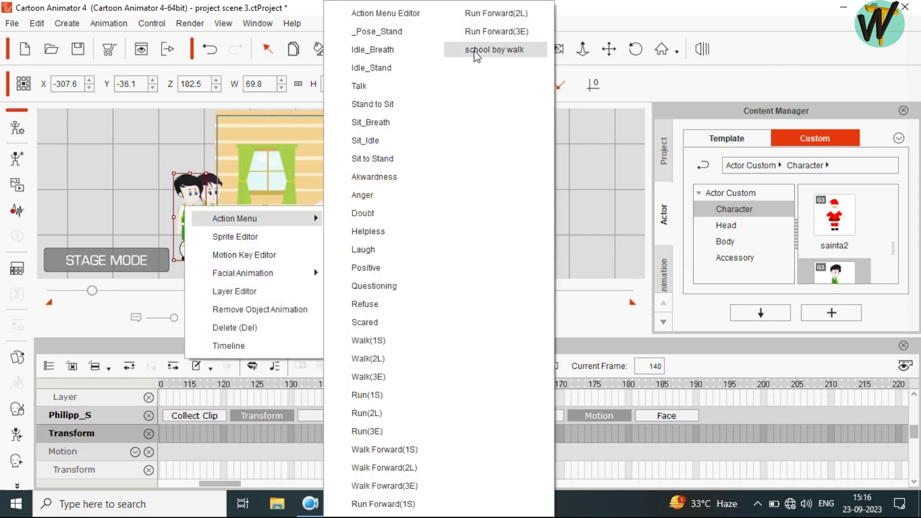
click(493, 49)
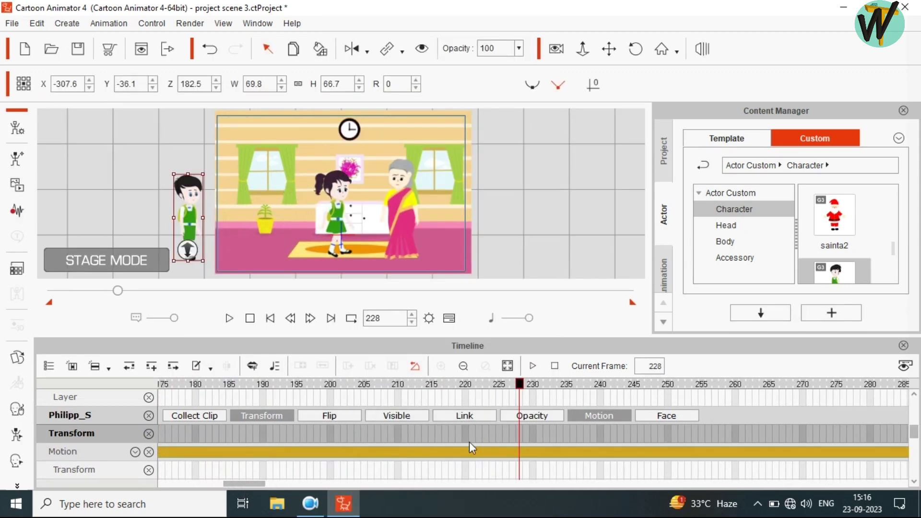
click(462, 449)
right_click(462, 449)
click(501, 235)
At frame 220, move the boy into the room beside the girl and play it back
mouse_move(229, 482)
mouse_down()
mouse_move(205, 482)
mouse_move(241, 485)
mouse_up()
click(371, 434)
drag(226, 384, 762, 418)
click(766, 419)
drag(189, 215, 324, 212)
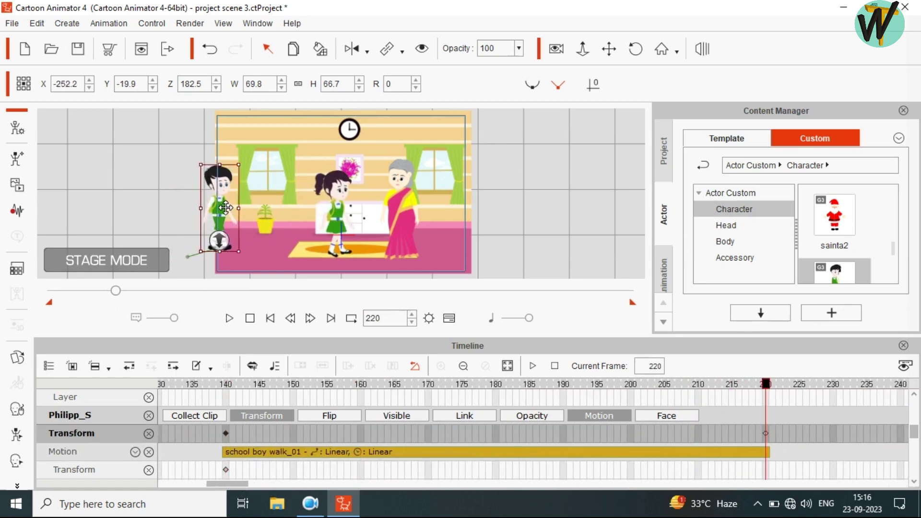
drag(115, 290, 108, 291)
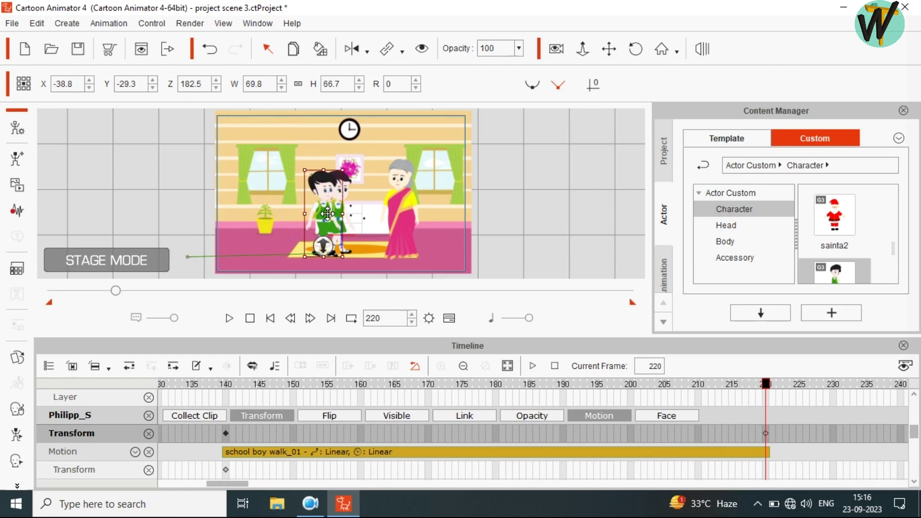
key(space)
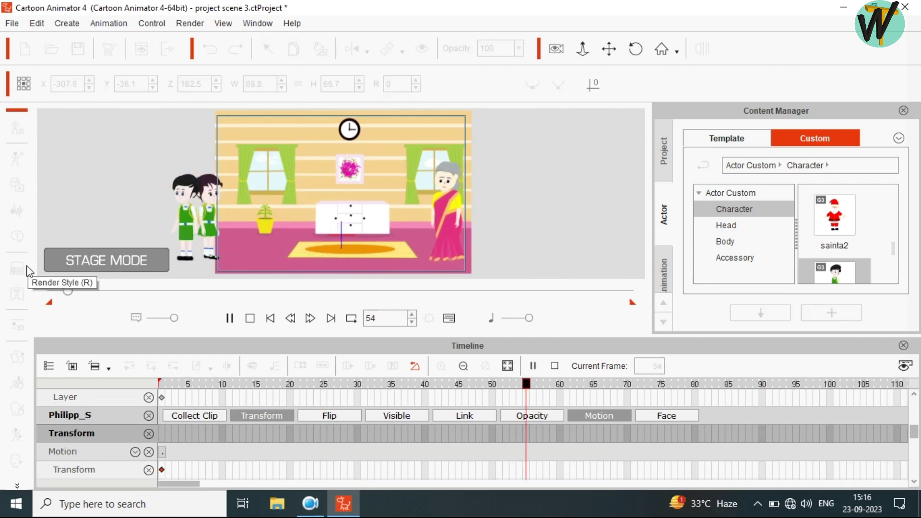
key(space)
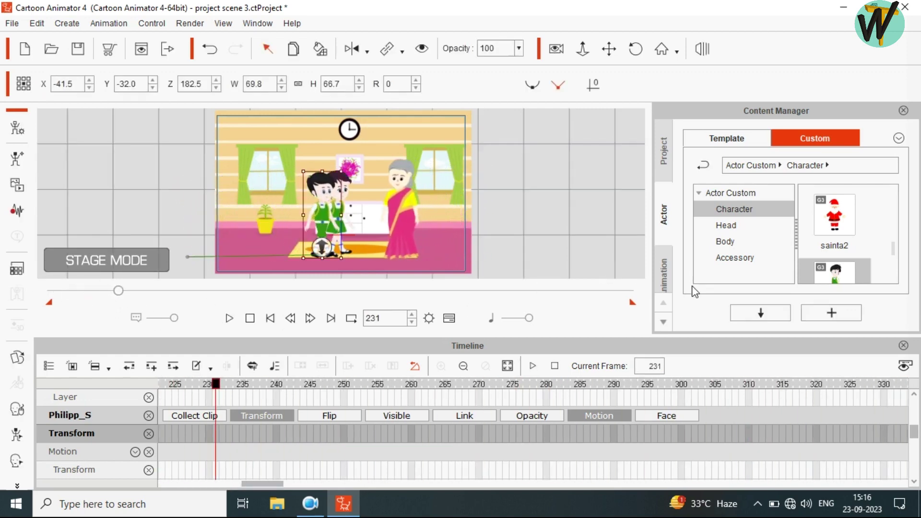
Undo the last two edits to the boy, hide the timeline and replay the scene
drag(244, 483, 265, 489)
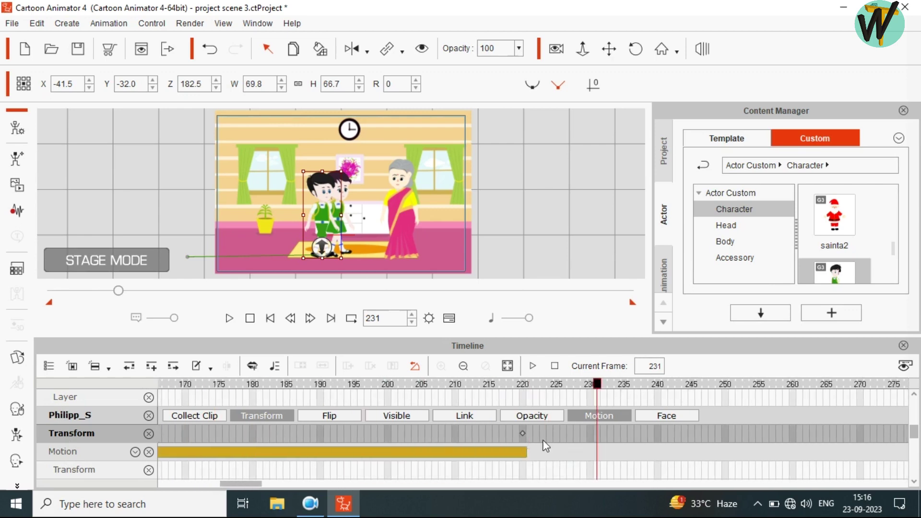
click(267, 433)
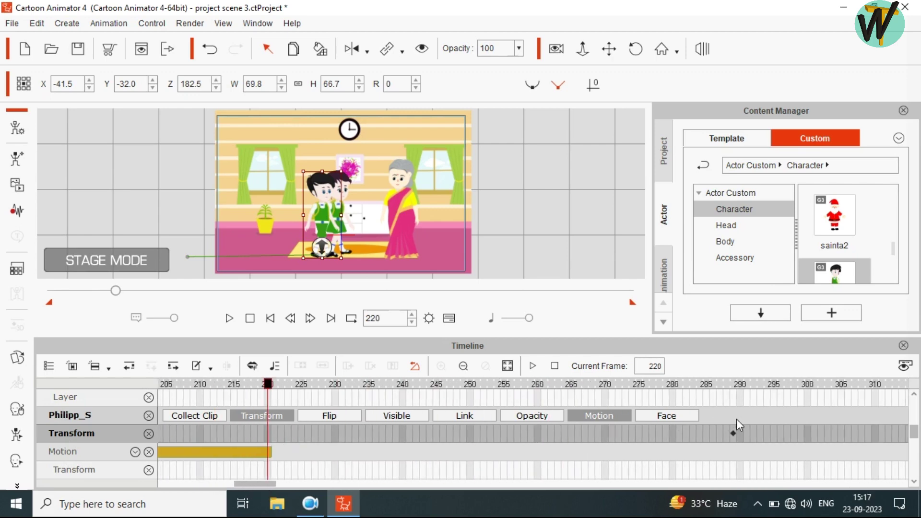
key(ctrl+z)
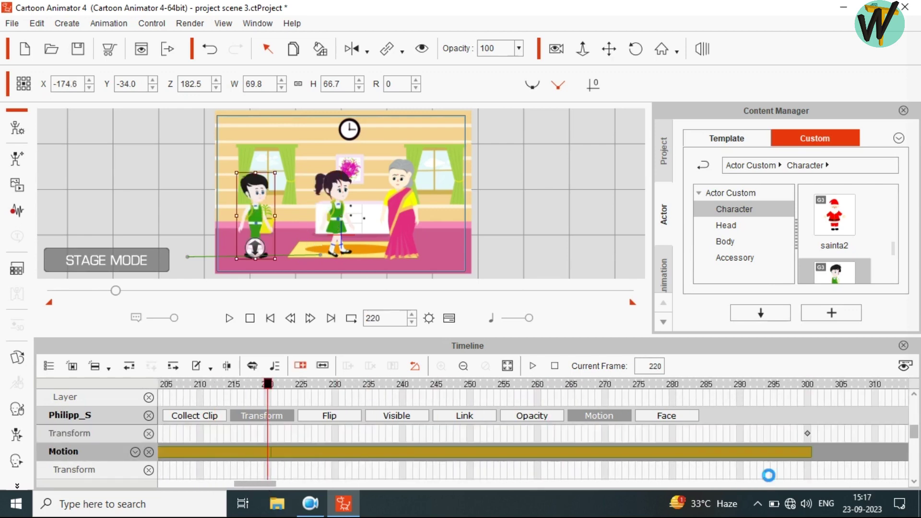
key(ctrl+z)
key(ctrl+z)
key(ctrl+z)
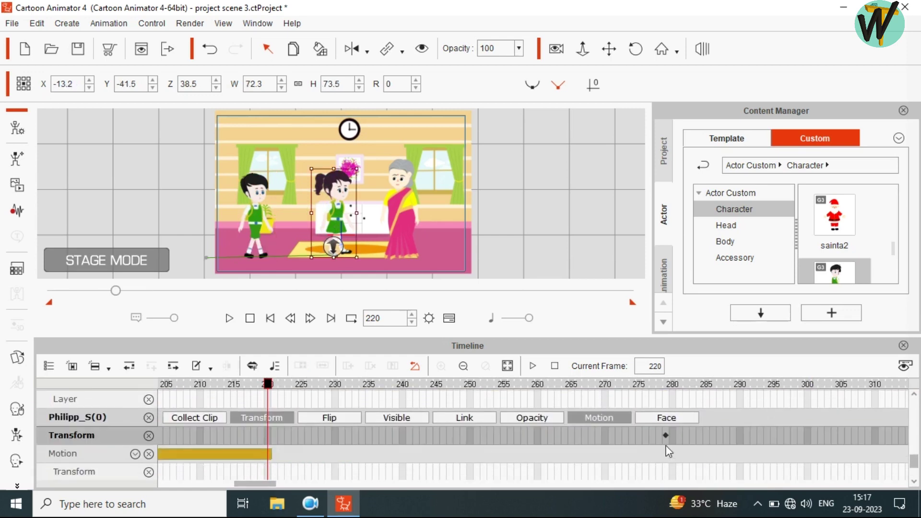
click(903, 346)
drag(139, 446, 82, 447)
key(space)
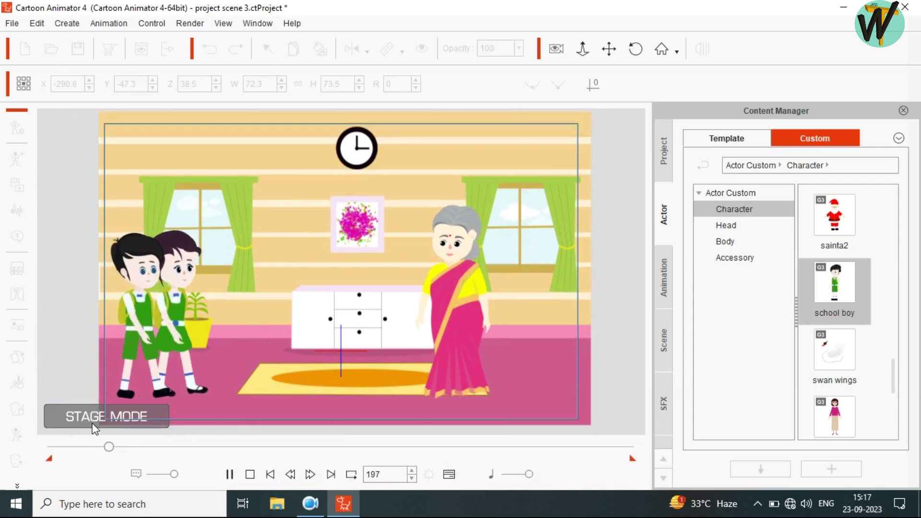
Preview the stage full-screen from the first frame, with and without the safe area
key(space)
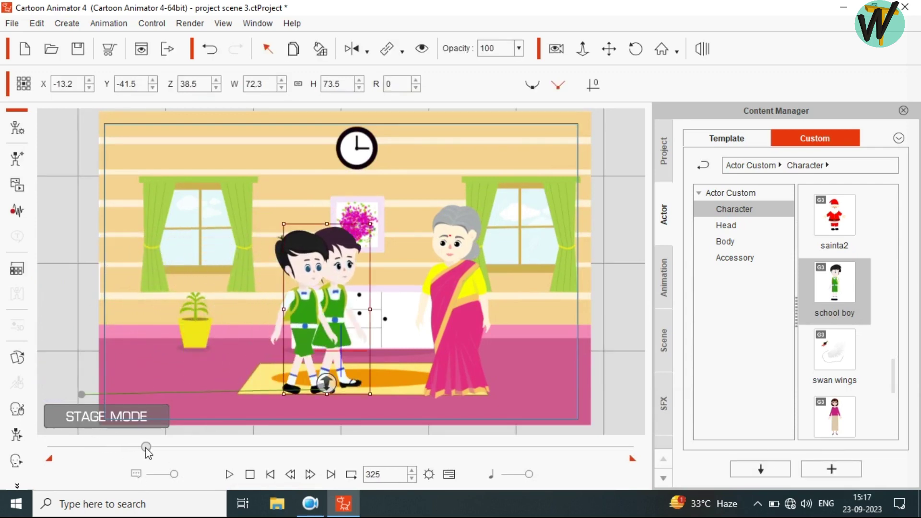
drag(146, 448, 52, 448)
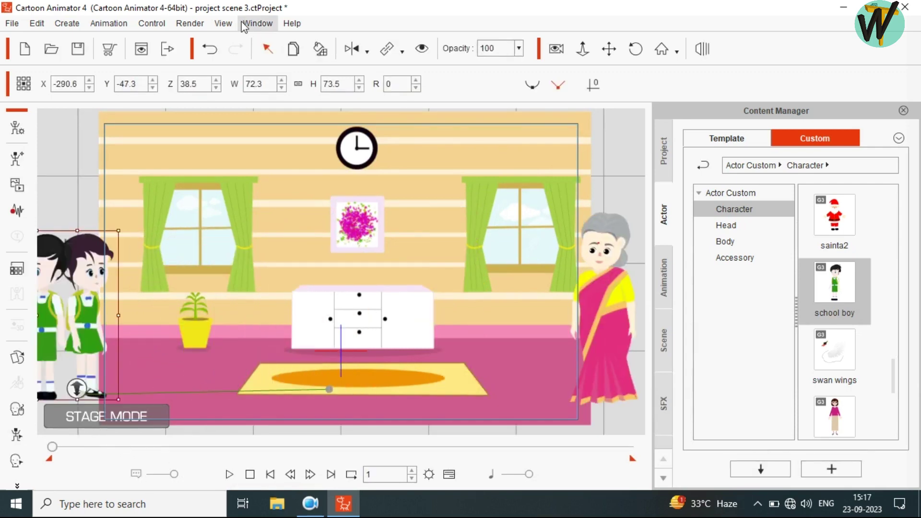
click(223, 23)
click(295, 82)
key(Escape)
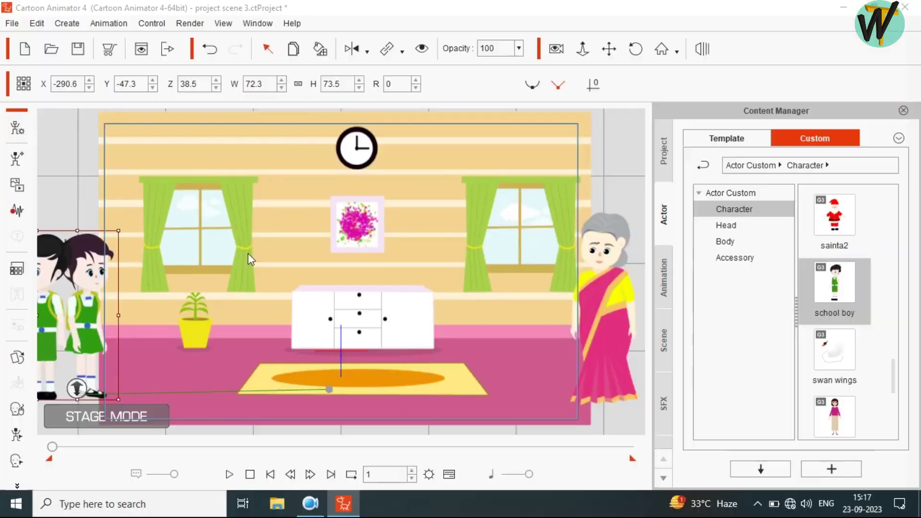
click(223, 23)
click(269, 83)
key(Escape)
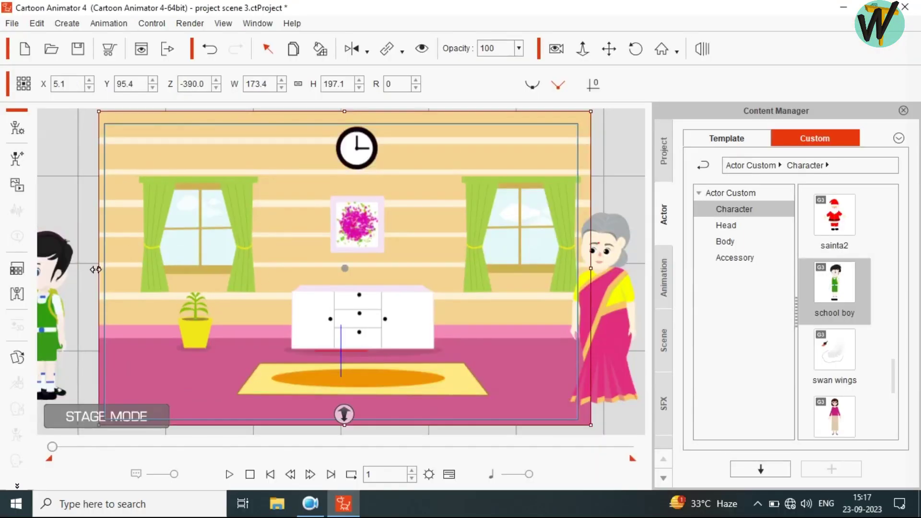
click(223, 23)
click(295, 82)
key(Escape)
Enlarge the room background and check it in a full-screen F12 preview
drag(345, 425, 341, 433)
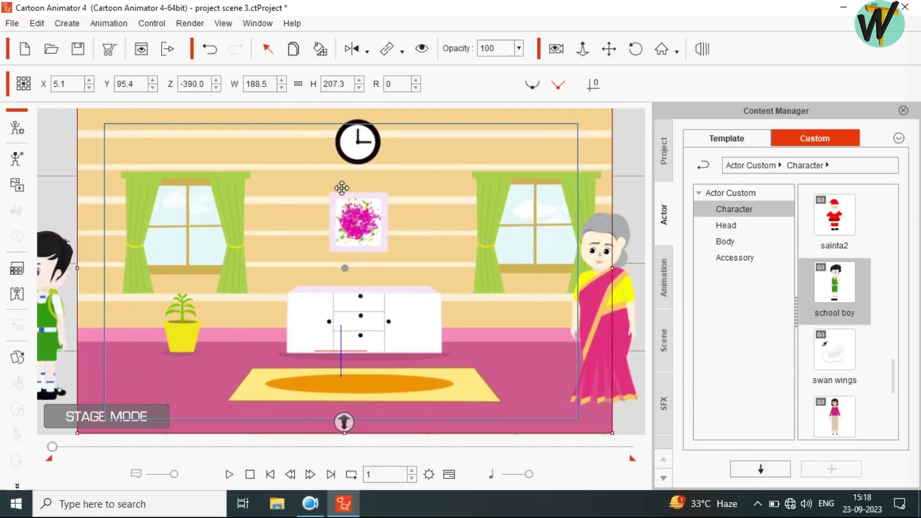
key(F12)
key(Escape)
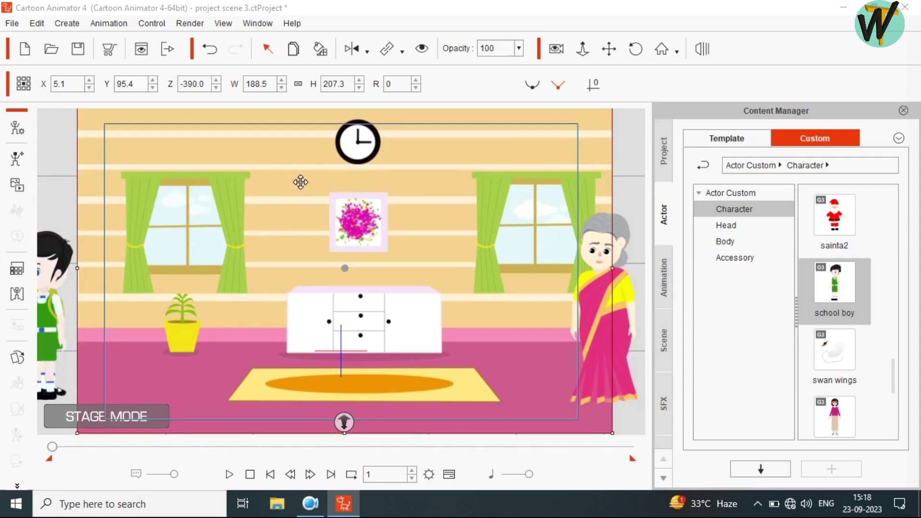
key(F12)
key(Escape)
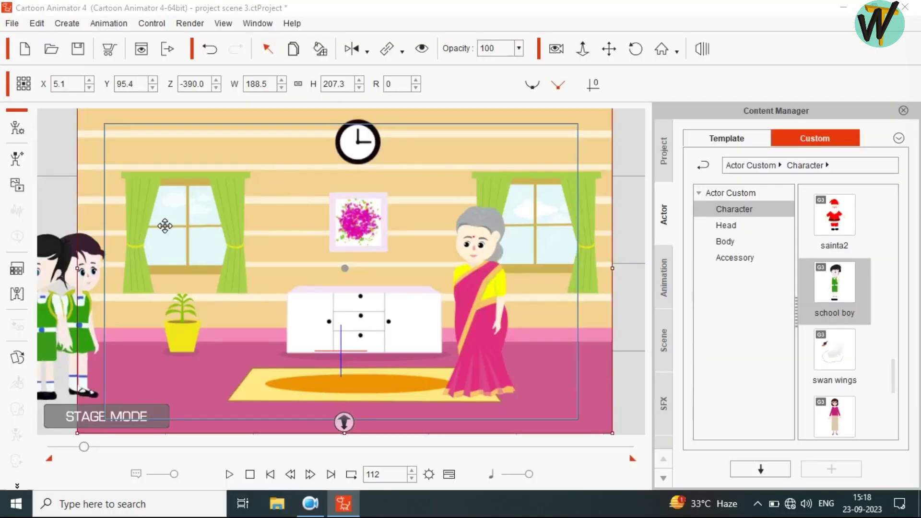
key(Home)
Move and widen the room background to the frame's right edge, then check it full-screen
drag(526, 281, 534, 290)
mouse_move(604, 269)
mouse_down()
mouse_move(520, 287)
mouse_move(593, 267)
mouse_up()
drag(335, 427, 324, 430)
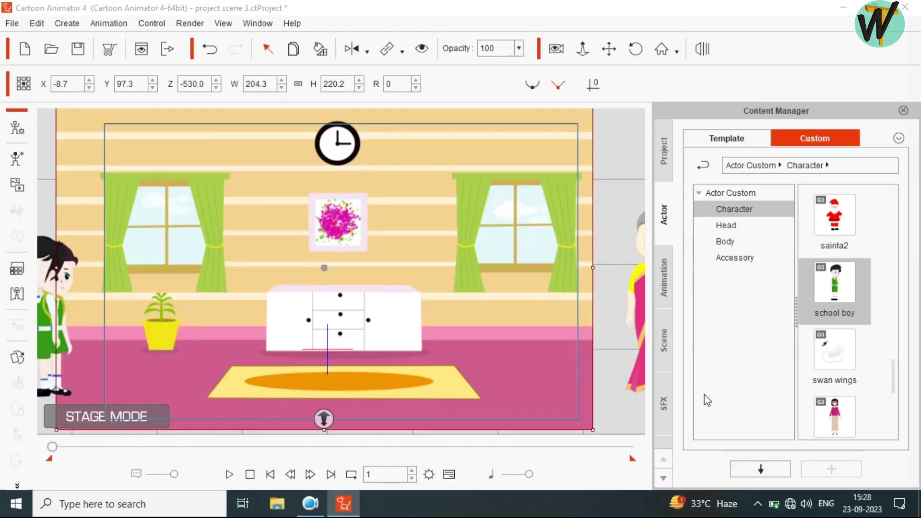
drag(593, 267, 616, 264)
drag(528, 299, 537, 296)
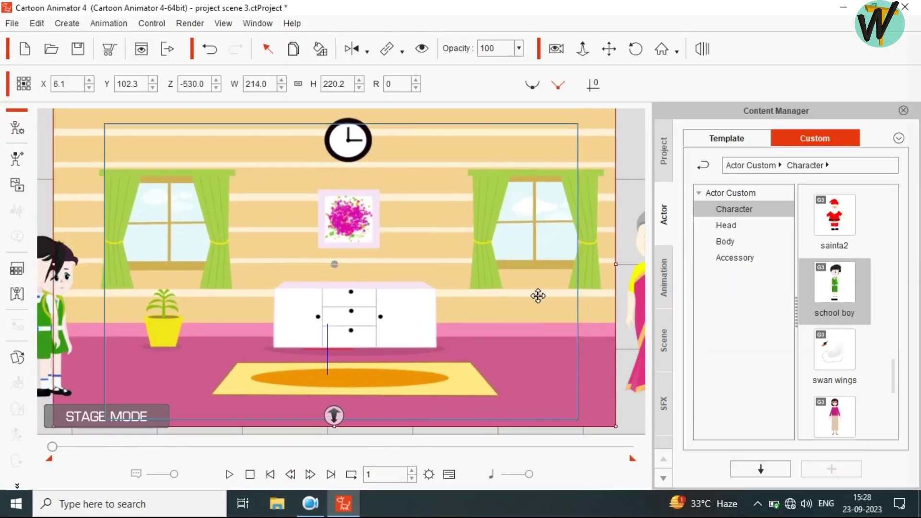
key(F11)
key(Escape)
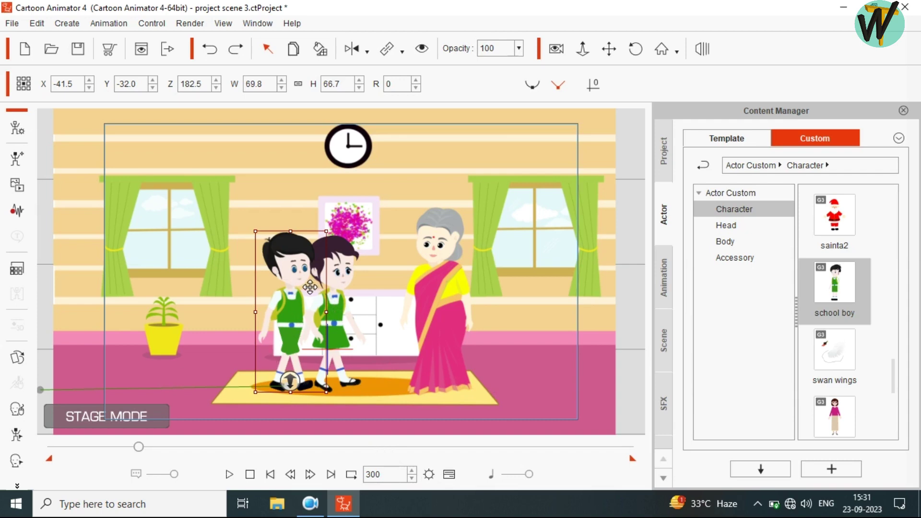
Scrub the timeline back to find the frame near 285 where the boy should stop
key(F3)
mouse_move(311, 386)
mouse_down()
mouse_move(270, 386)
mouse_move(238, 399)
mouse_move(242, 409)
mouse_up()
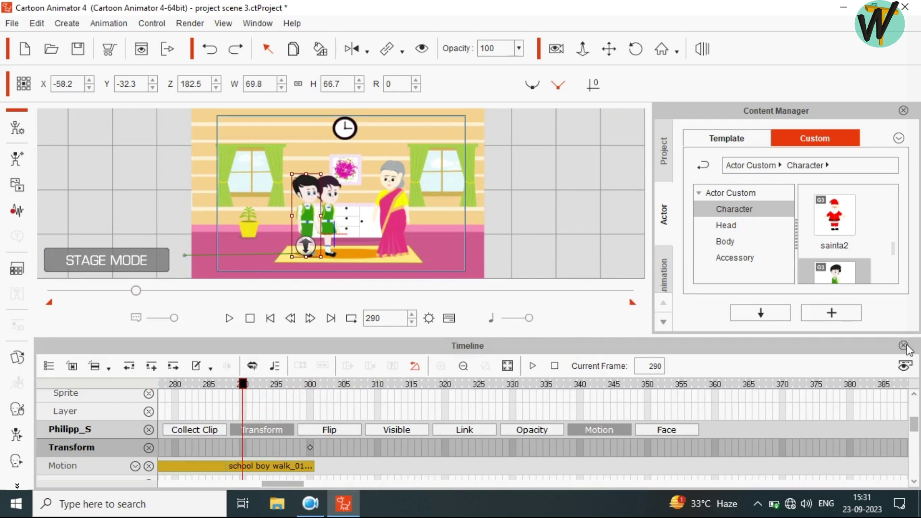
click(904, 346)
key(F3)
drag(241, 386, 224, 385)
click(903, 345)
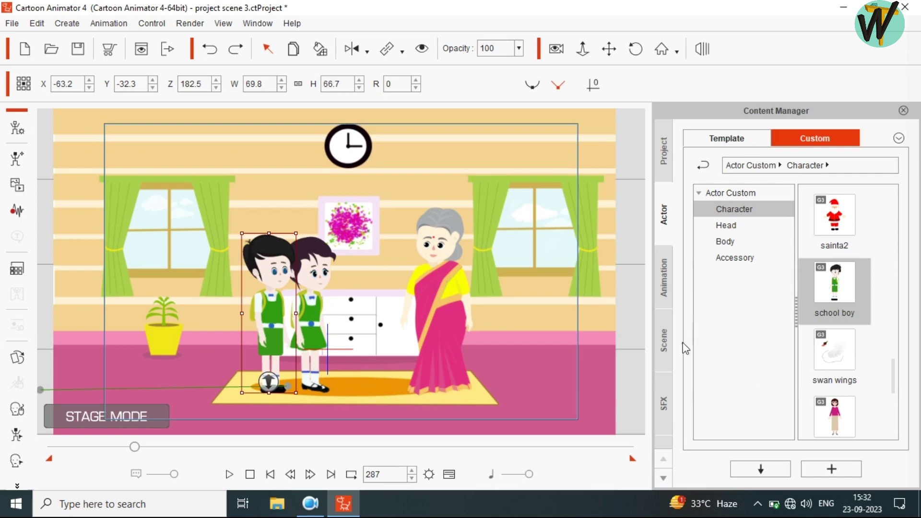
key(F3)
drag(223, 386, 212, 387)
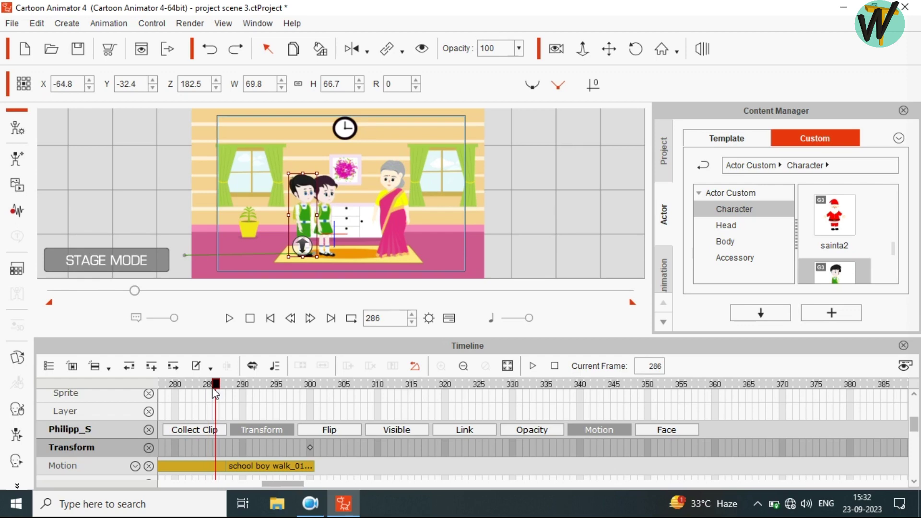
Move the boy's Transform key to frame 286 and trim his walk clip there
right_click(214, 463)
click(241, 466)
drag(239, 465, 226, 466)
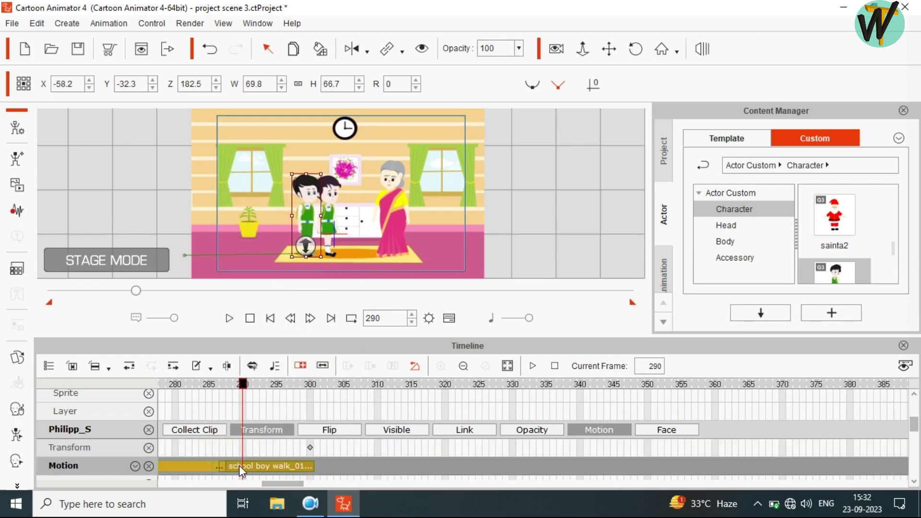
click(218, 444)
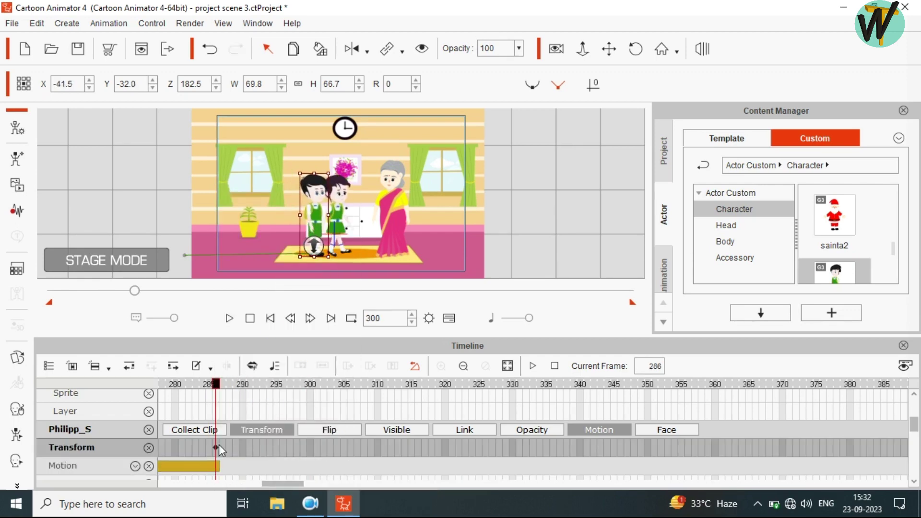
drag(916, 451, 916, 460)
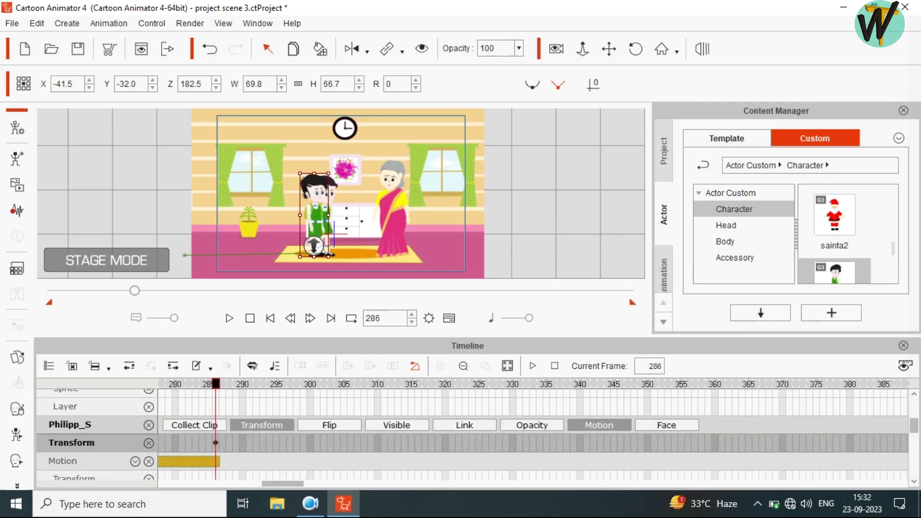
scroll(913, 460, down, 1)
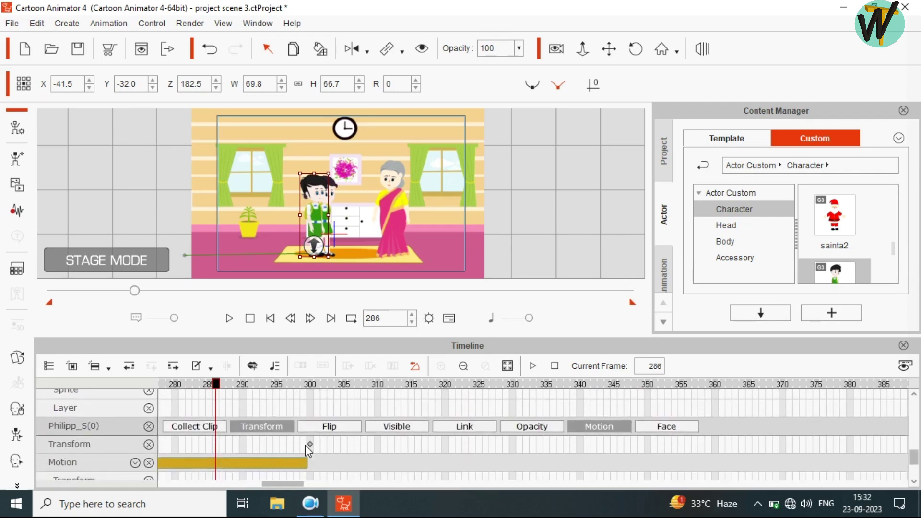
drag(307, 444, 216, 464)
right_click(216, 463)
click(248, 312)
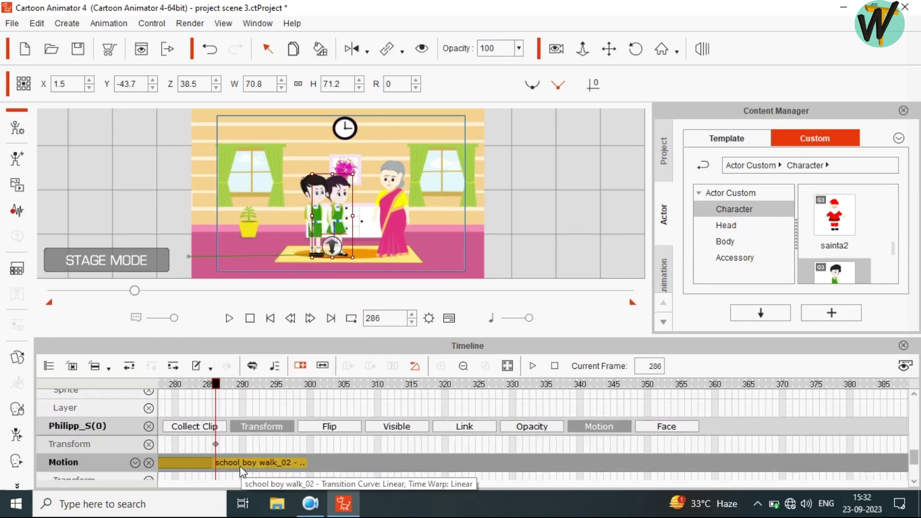
click(903, 346)
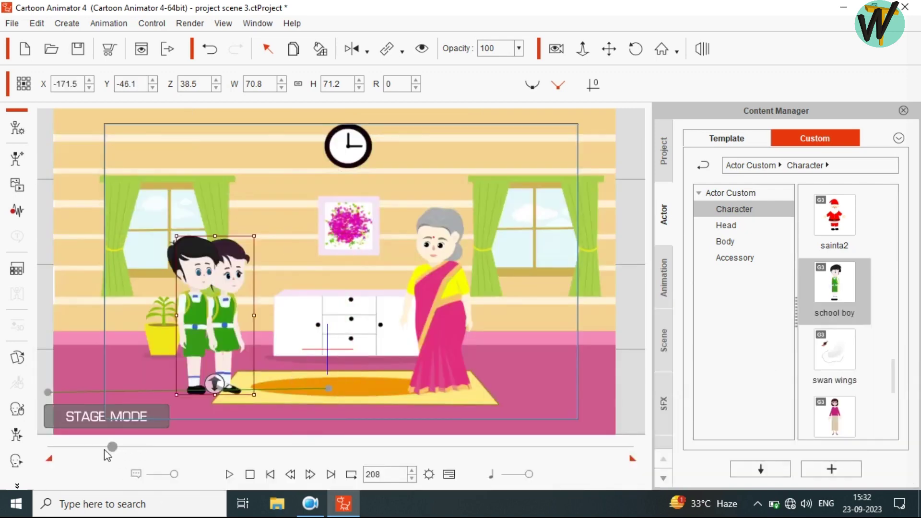
Replay part of the walk and rewind to the first frame
drag(136, 447, 95, 469)
key(space)
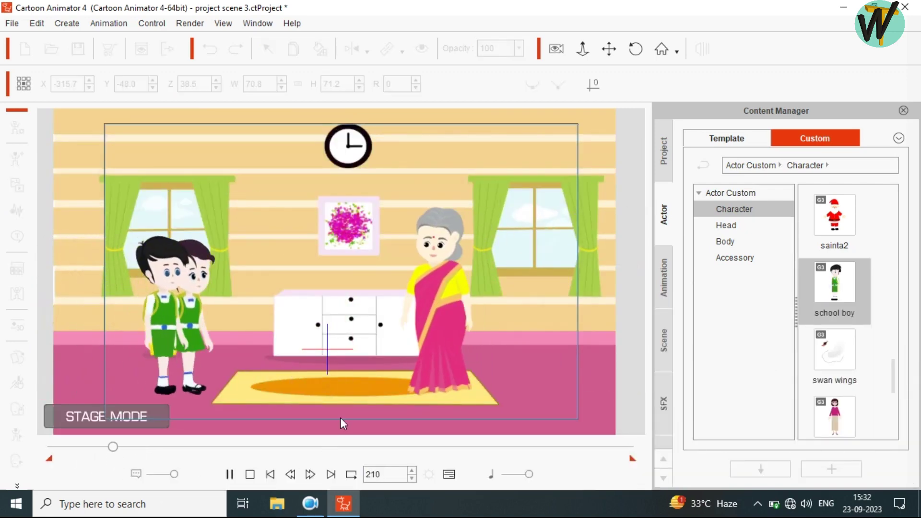
key(space)
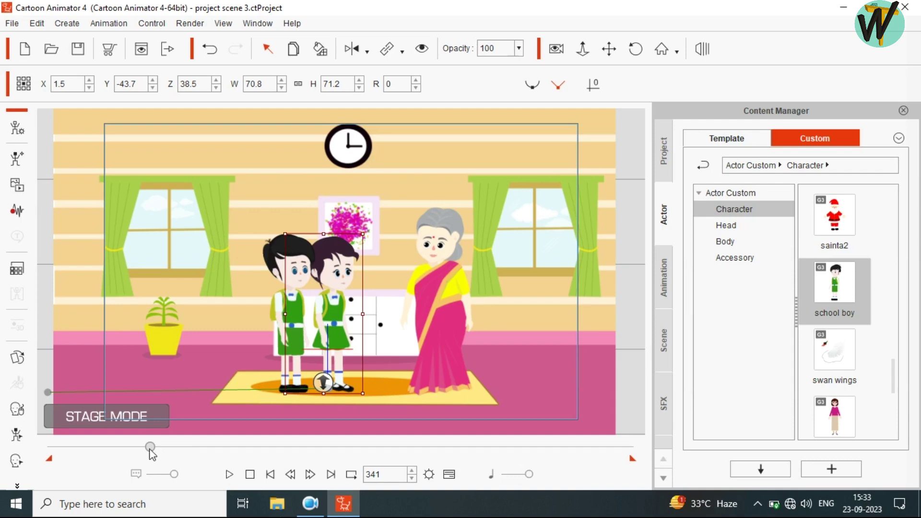
drag(150, 448, 52, 448)
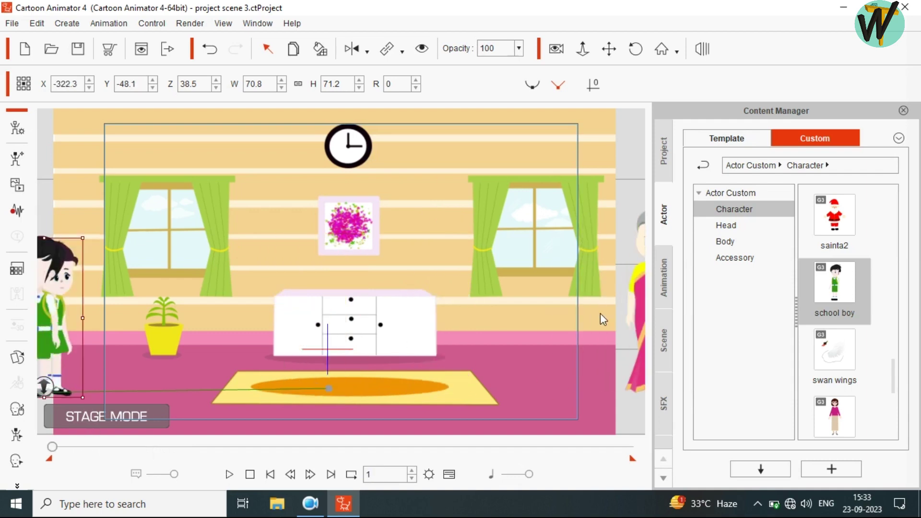
Record a Face Puppet performance for the grandmother, then rewind to frame 1
click(644, 319)
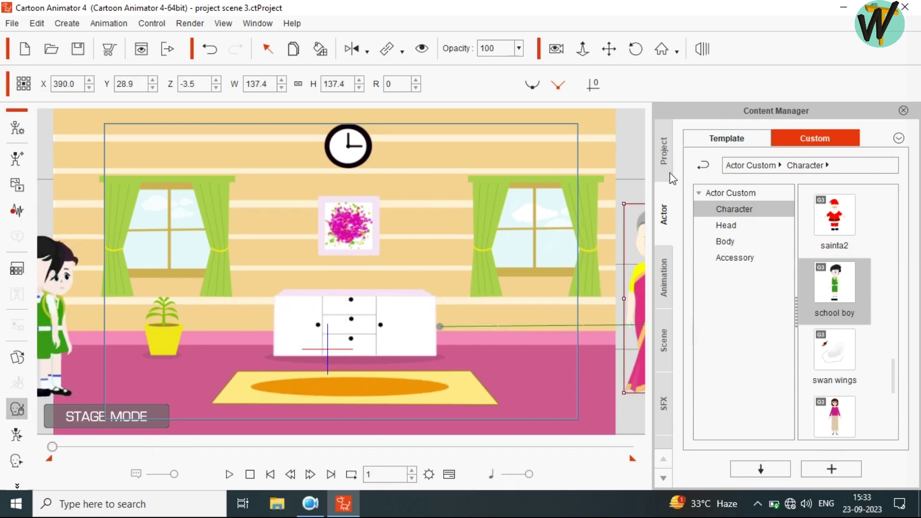
drag(733, 48, 219, 85)
click(95, 312)
key(space)
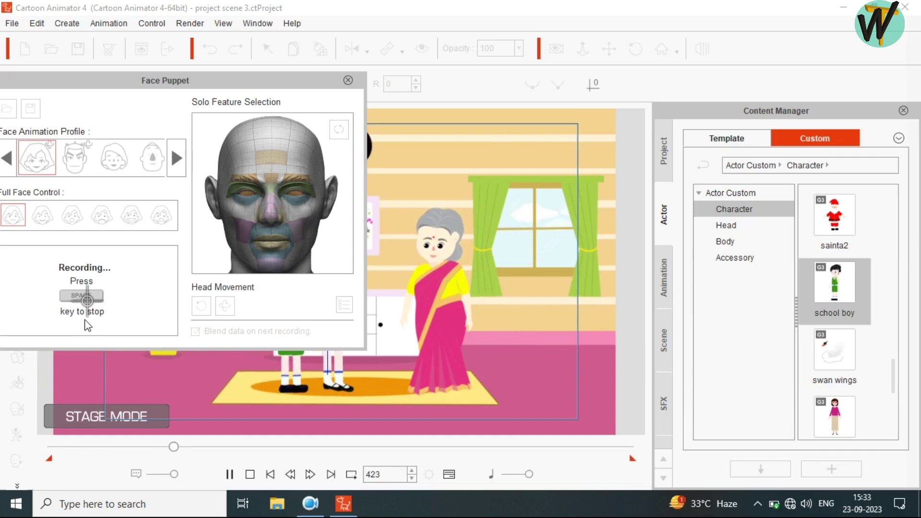
key(space)
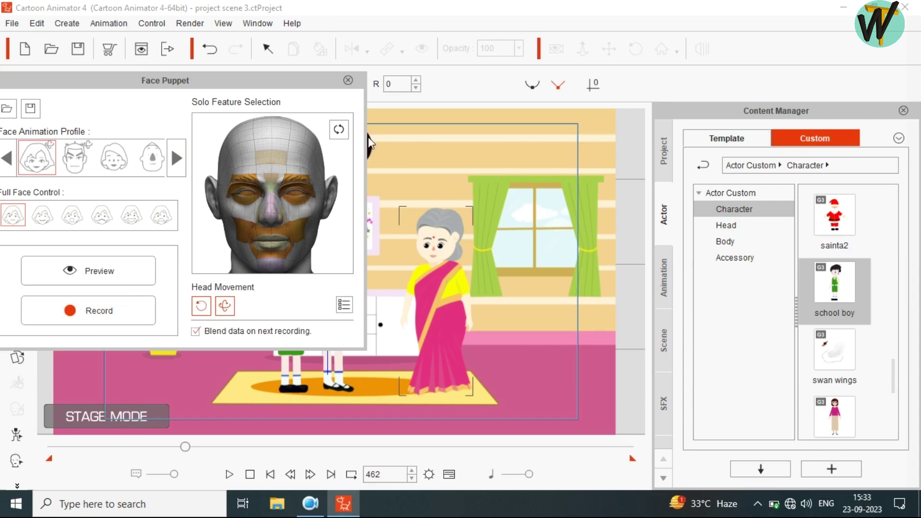
click(348, 80)
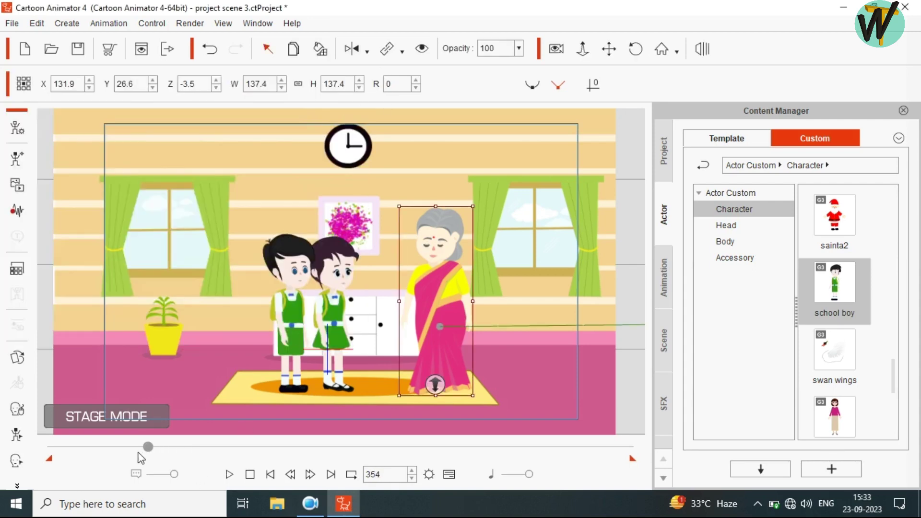
drag(139, 456, 40, 453)
Select the girl on the left and open, then close, her Face Puppet panel
click(67, 284)
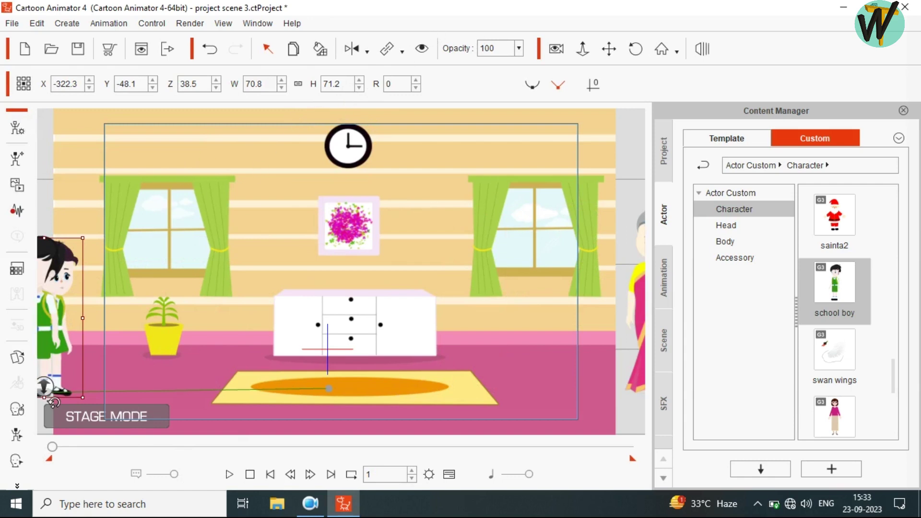
click(17, 411)
click(517, 117)
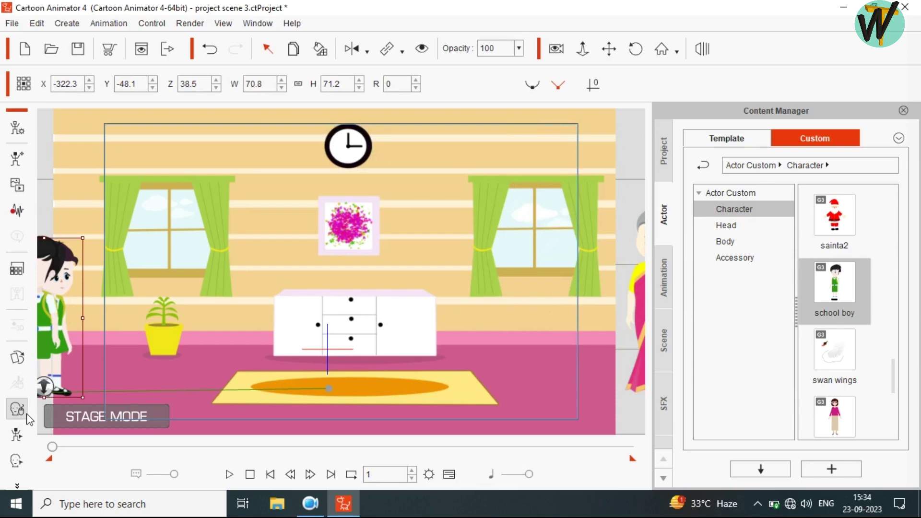
Record a Face Puppet performance for the girl where the grandmother walks in
click(24, 412)
drag(403, 127, 768, 71)
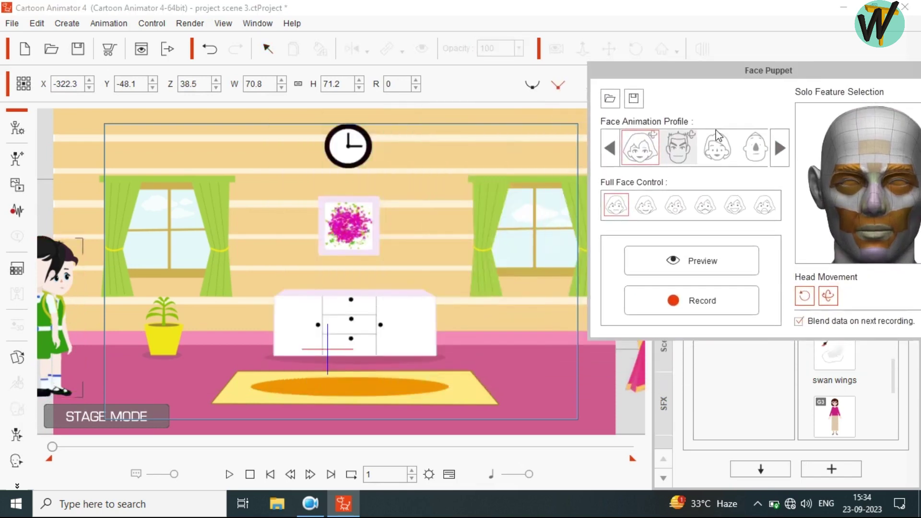
mouse_move(52, 447)
mouse_down()
mouse_move(86, 446)
mouse_move(91, 465)
mouse_up()
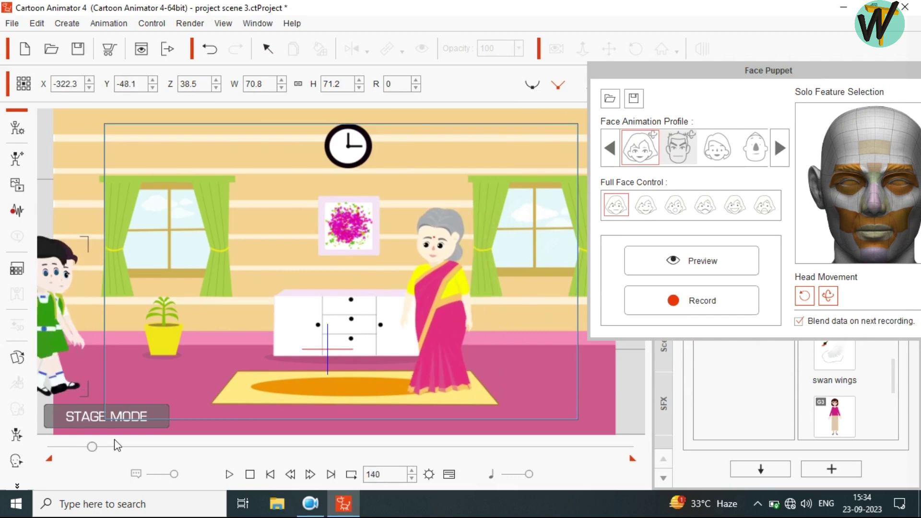
click(692, 309)
key(space)
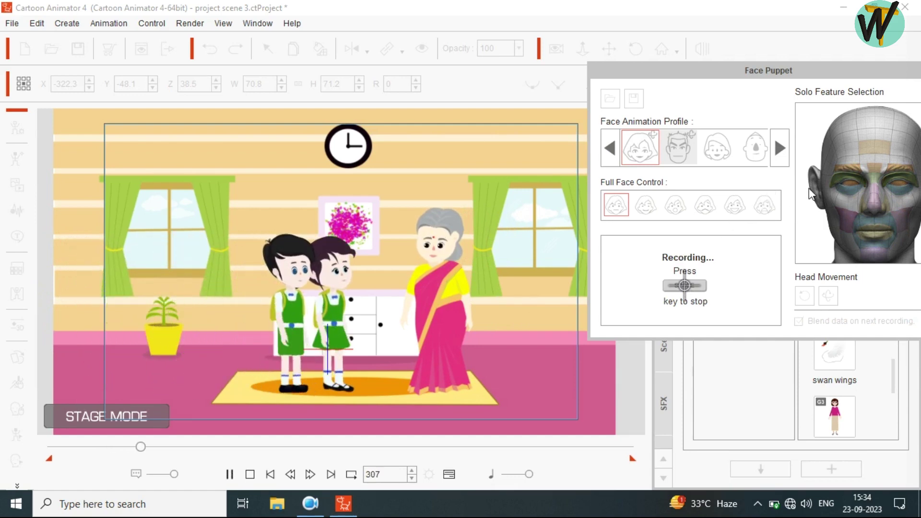
key(space)
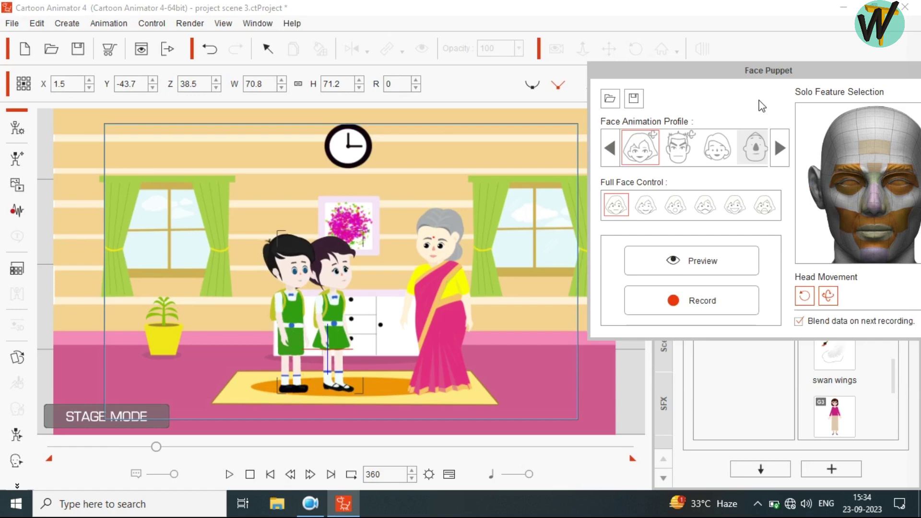
Re-record her facial performance from an earlier frame, close Face Puppet, and replay from the start
drag(148, 449, 94, 454)
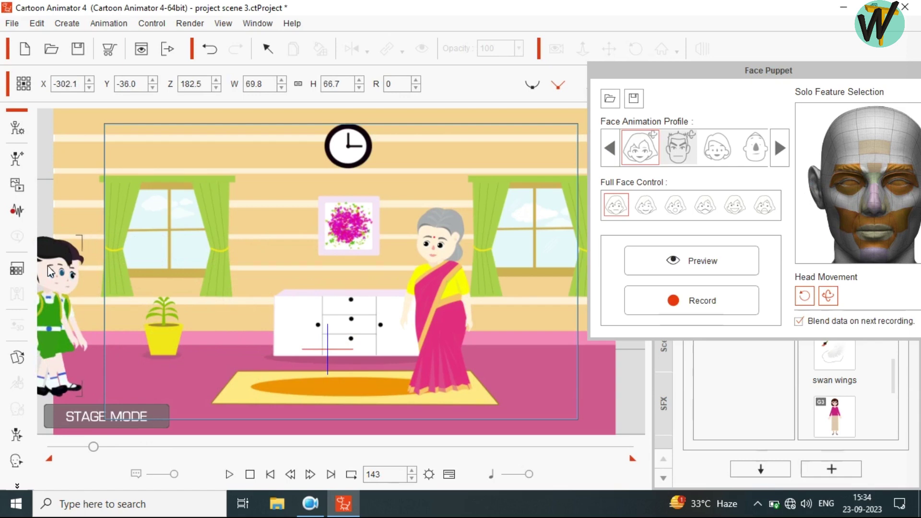
click(649, 300)
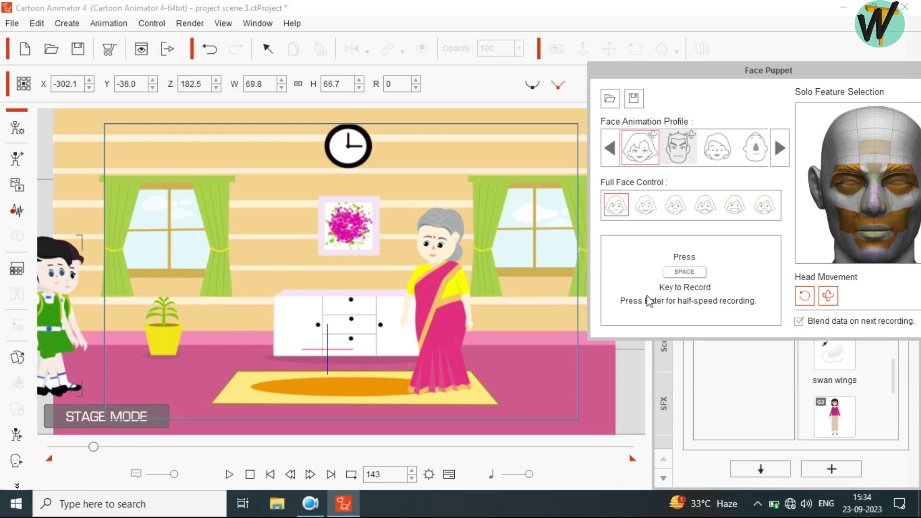
key(space)
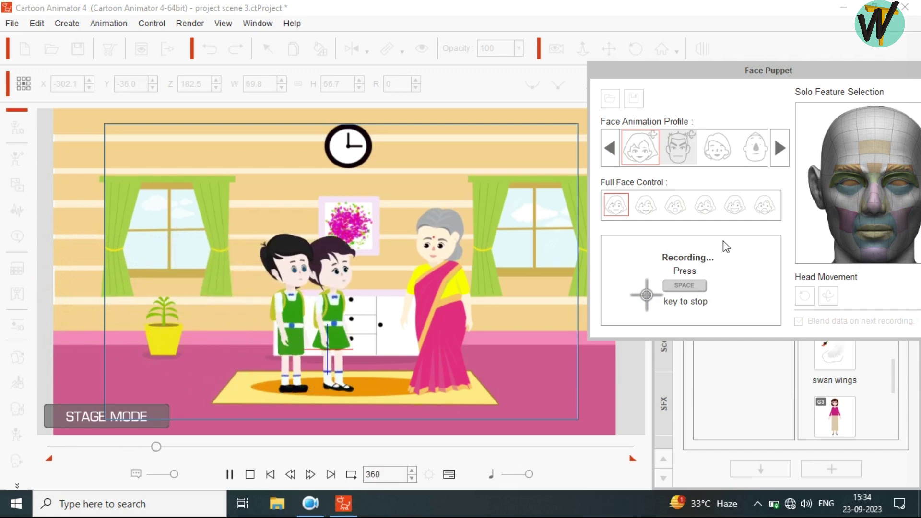
key(space)
double_click(772, 69)
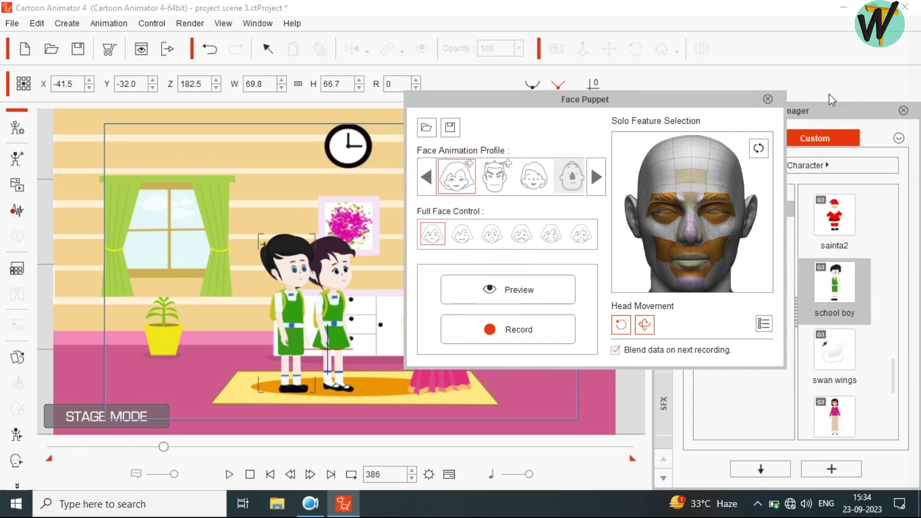
click(768, 100)
drag(164, 446, 50, 446)
key(space)
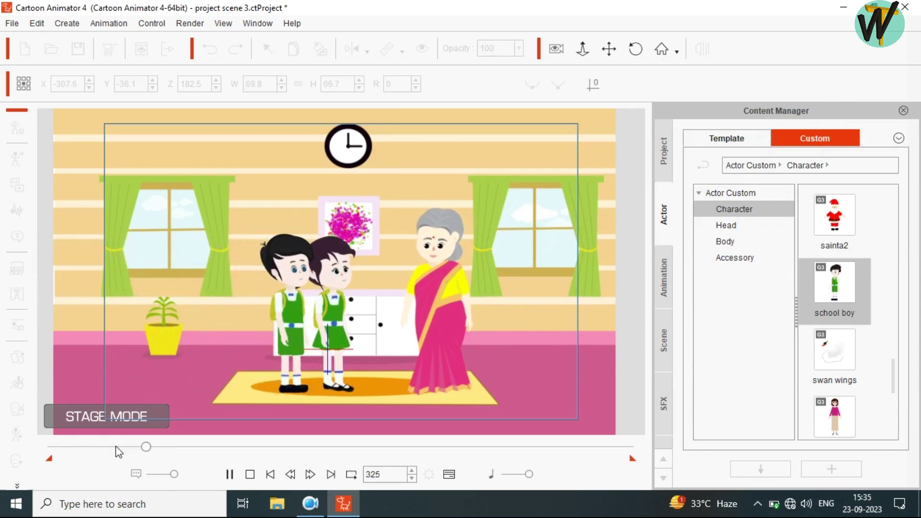
At frame 450, select the camera and zoom it closer on the kids and grandmother
key(space)
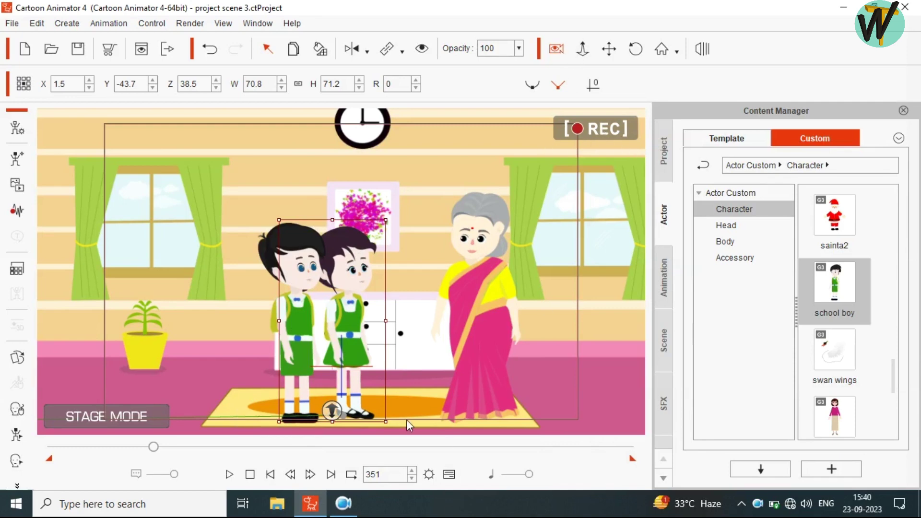
drag(391, 475, 355, 471)
text(450)
key(Return)
click(312, 319)
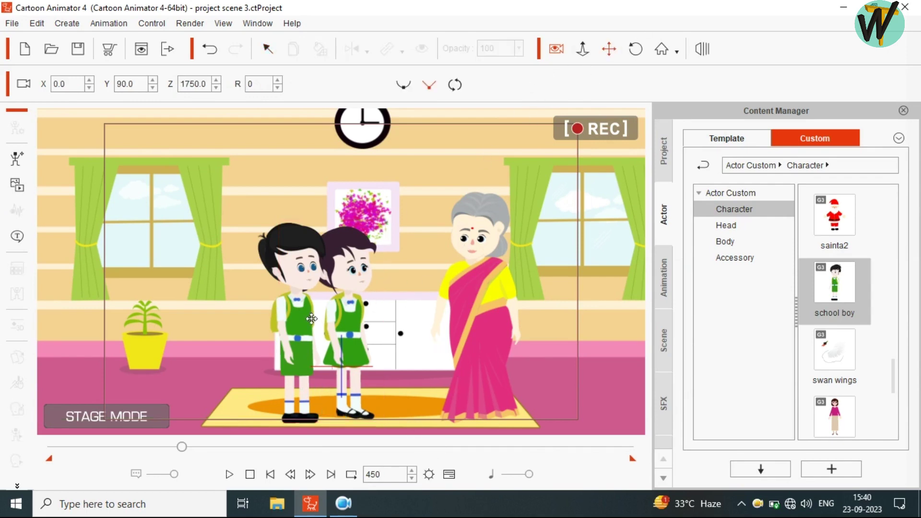
scroll(312, 319, up, 2)
scroll(312, 319, up, 2)
scroll(312, 318, up, 3)
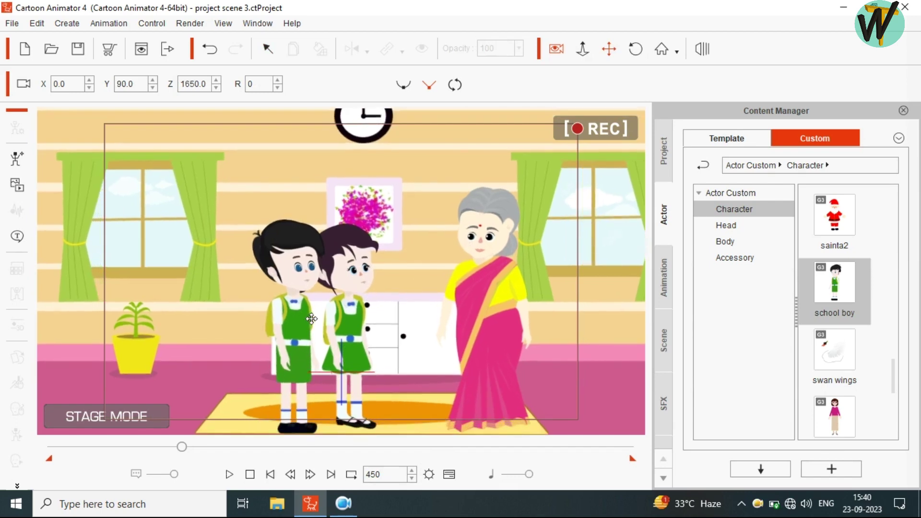
scroll(312, 318, up, 2)
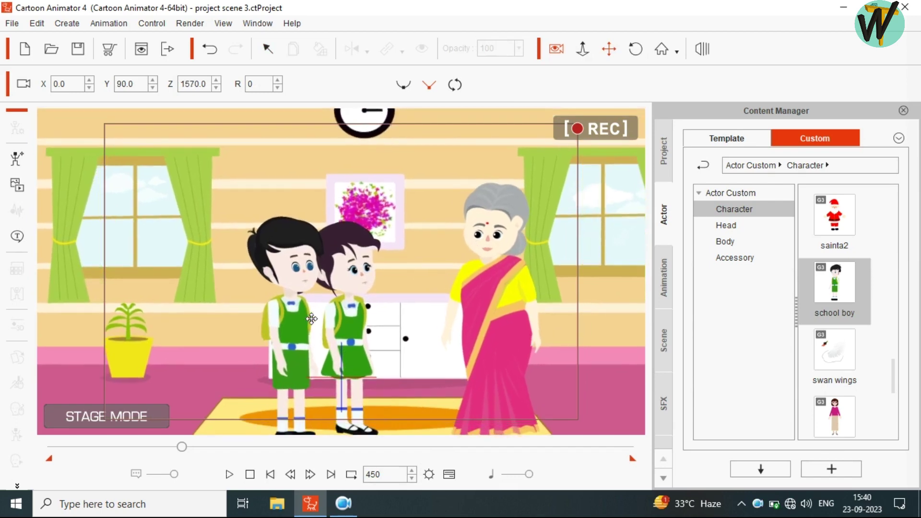
scroll(312, 319, up, 4)
scroll(312, 318, up, 4)
scroll(312, 319, up, 4)
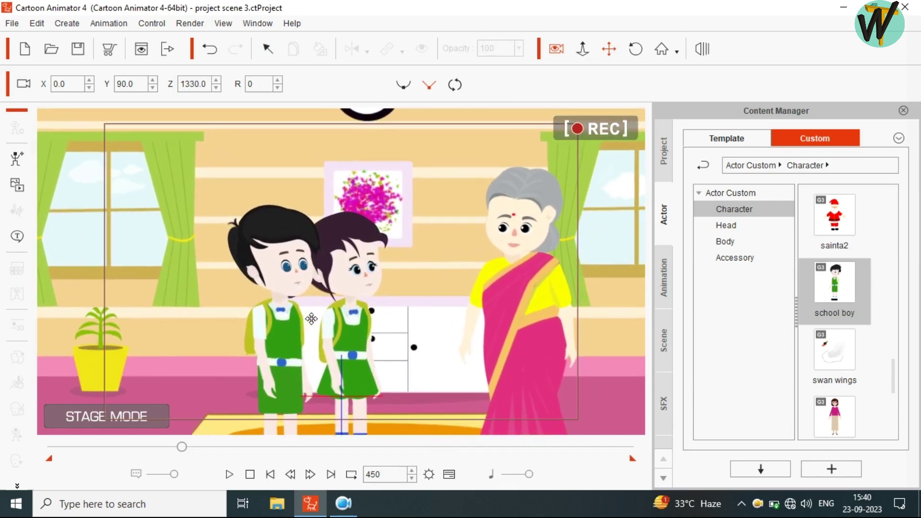
Scrub back and play the scene to check the camera zoom
drag(182, 447, 131, 446)
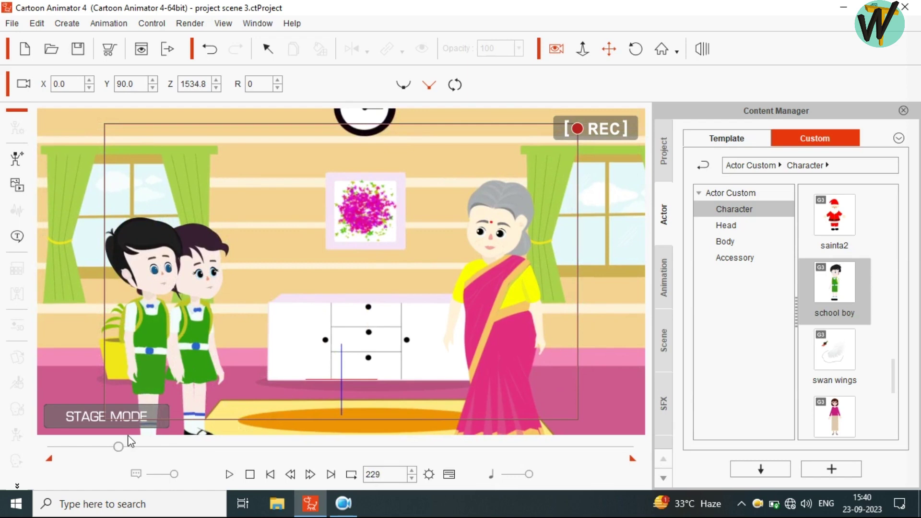
key(space)
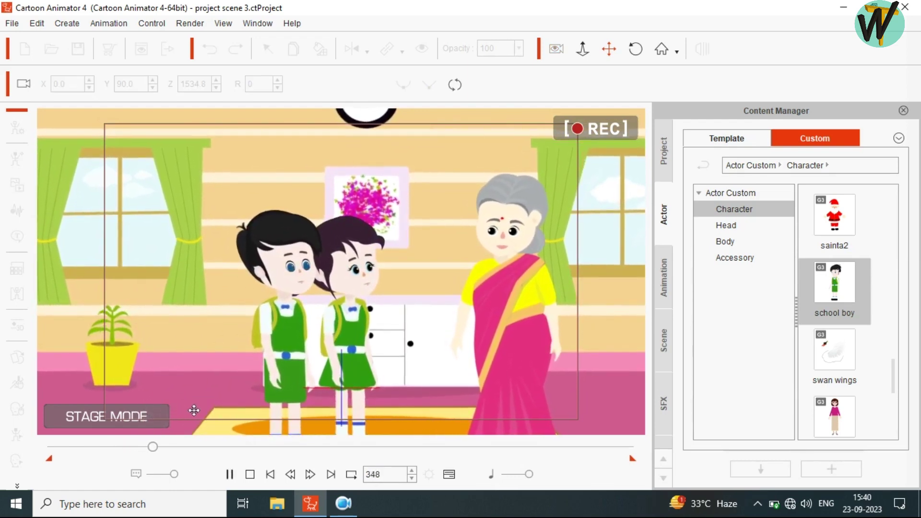
key(space)
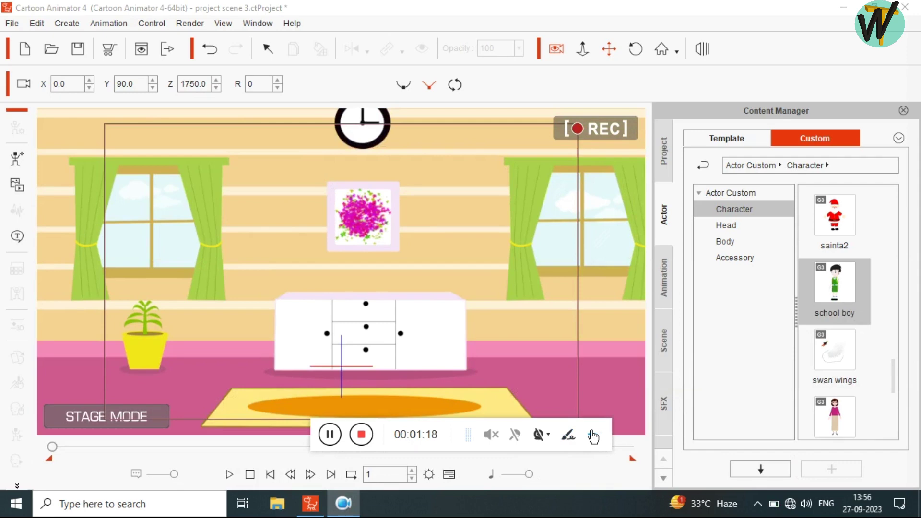
At frame 96, select the grandmother and record a 6.04-second voice line for her
drag(58, 453, 79, 454)
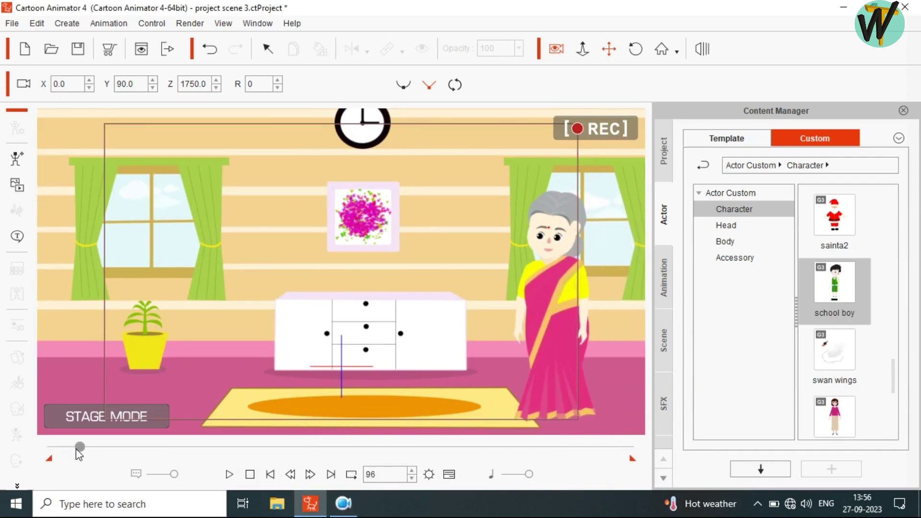
click(560, 298)
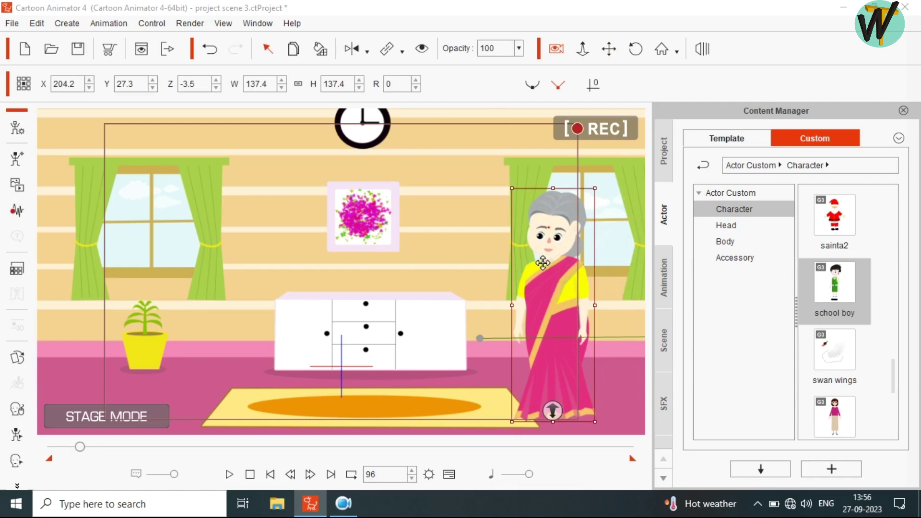
click(25, 215)
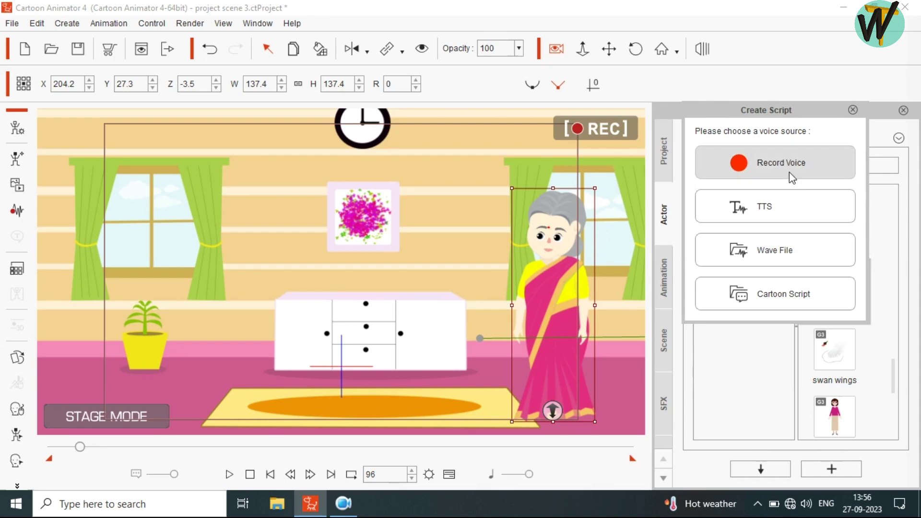
click(789, 173)
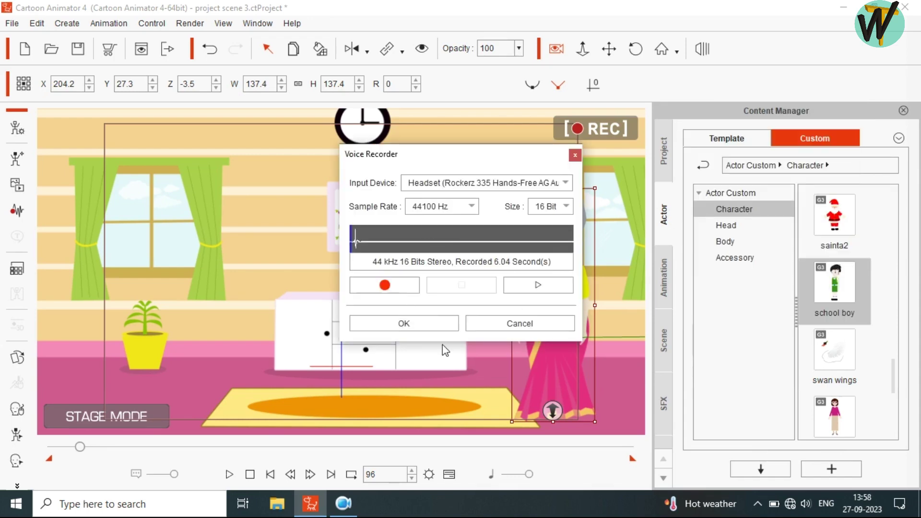
click(431, 324)
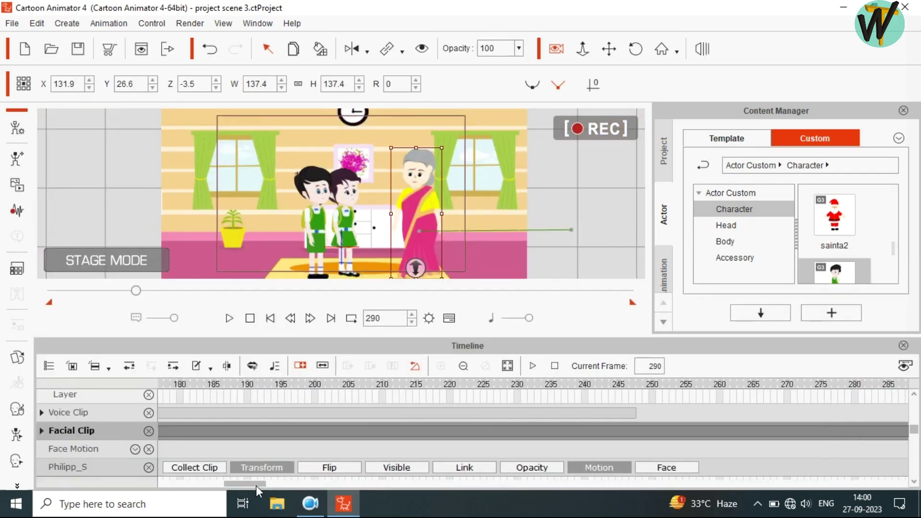
At frame 200, rotate the grandmother's arm bones to raise her arm, then return to frame 1
mouse_move(560, 414)
mouse_down()
mouse_move(166, 433)
mouse_move(330, 427)
mouse_move(312, 434)
mouse_up()
drag(913, 428, 911, 365)
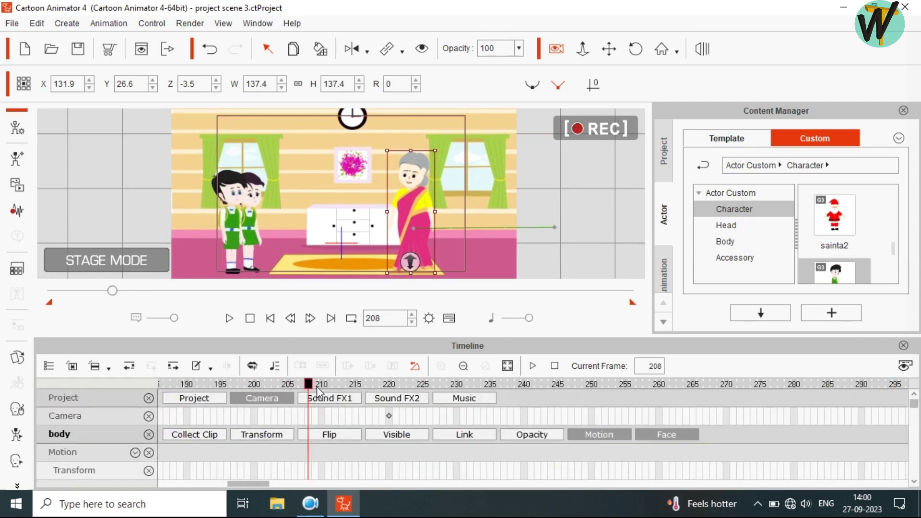
mouse_move(285, 392)
mouse_down()
mouse_move(321, 398)
mouse_move(254, 398)
mouse_up()
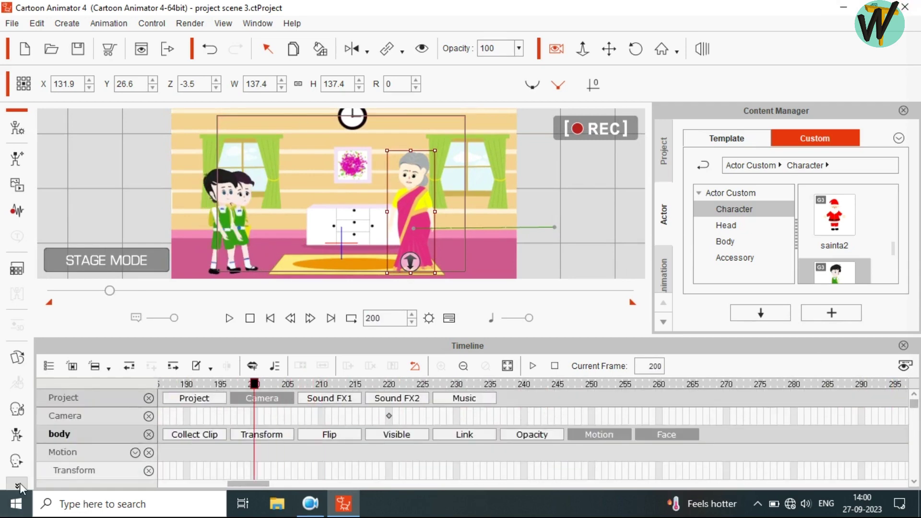
click(16, 434)
drag(401, 226, 454, 216)
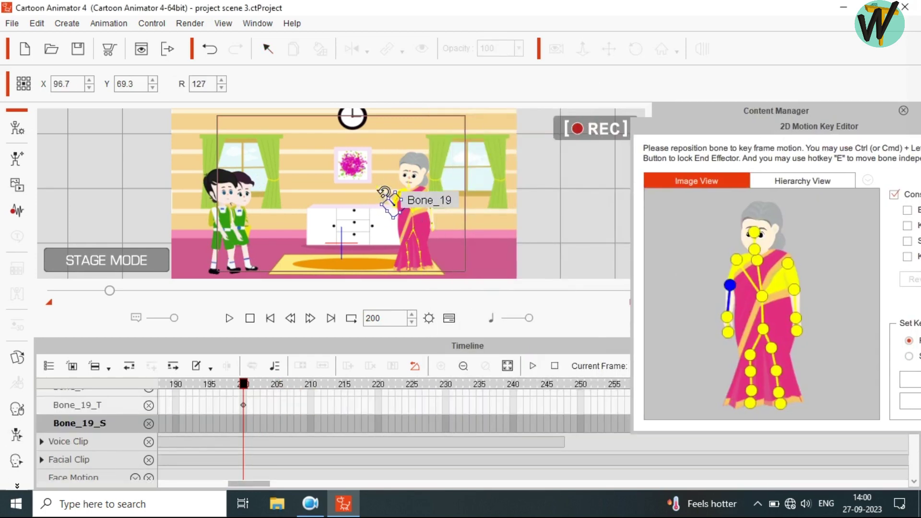
click(728, 332)
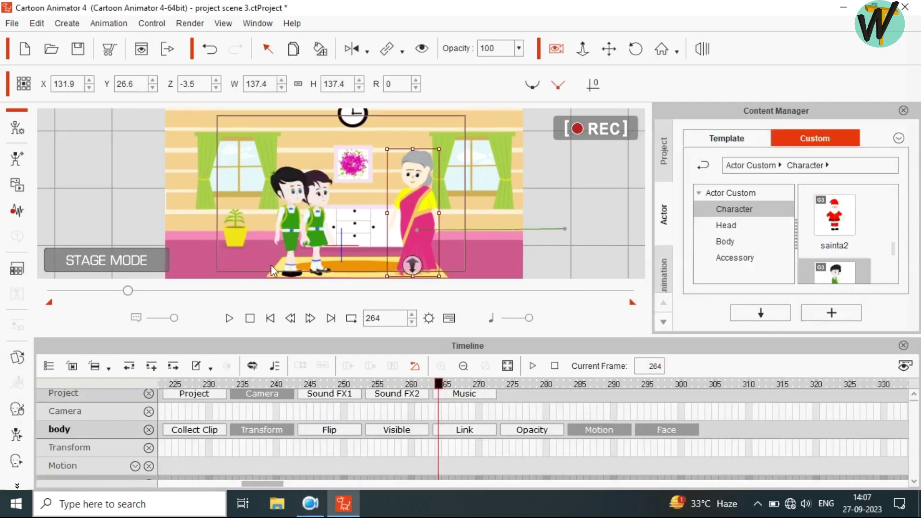
drag(126, 291, 51, 290)
scroll(181, 452, down, 3)
click(164, 432)
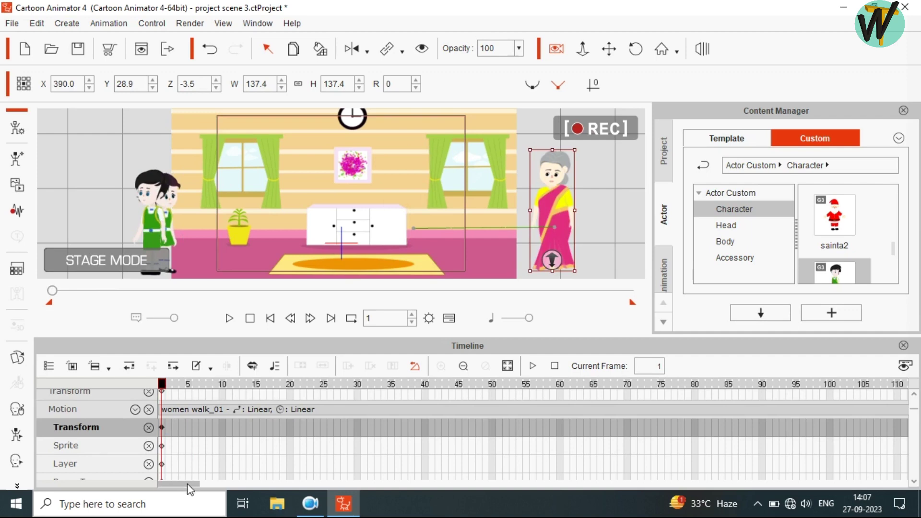
Set a key at frame 180 by selecting the grandmother's forearm bone in the posing editor
drag(188, 484, 242, 500)
click(386, 436)
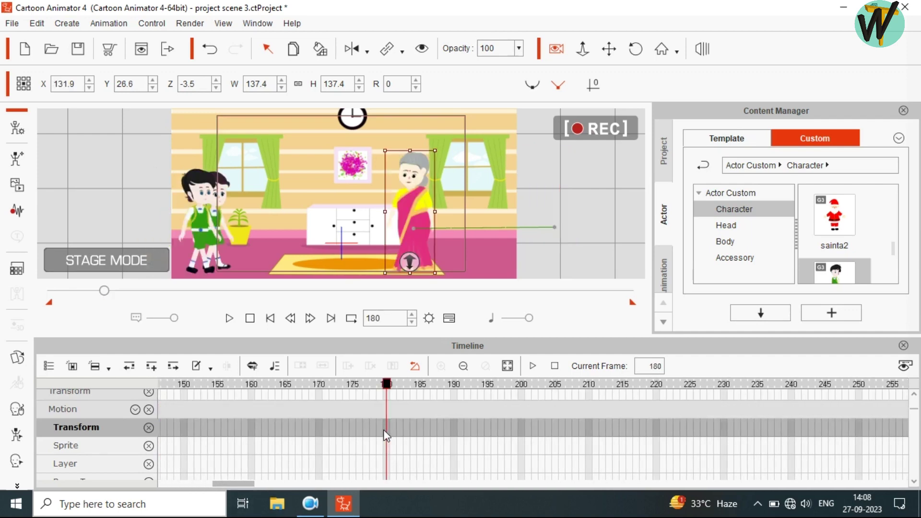
drag(234, 484, 178, 484)
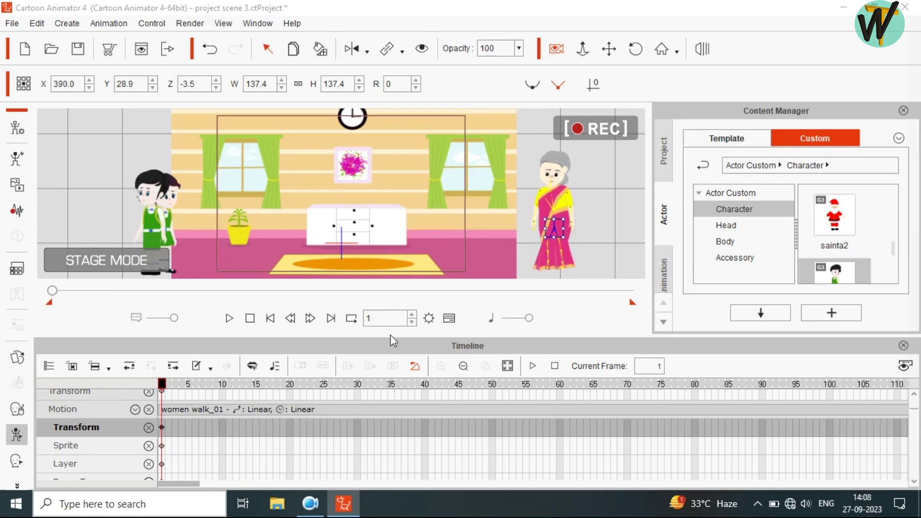
click(17, 434)
drag(634, 80, 816, 67)
click(689, 227)
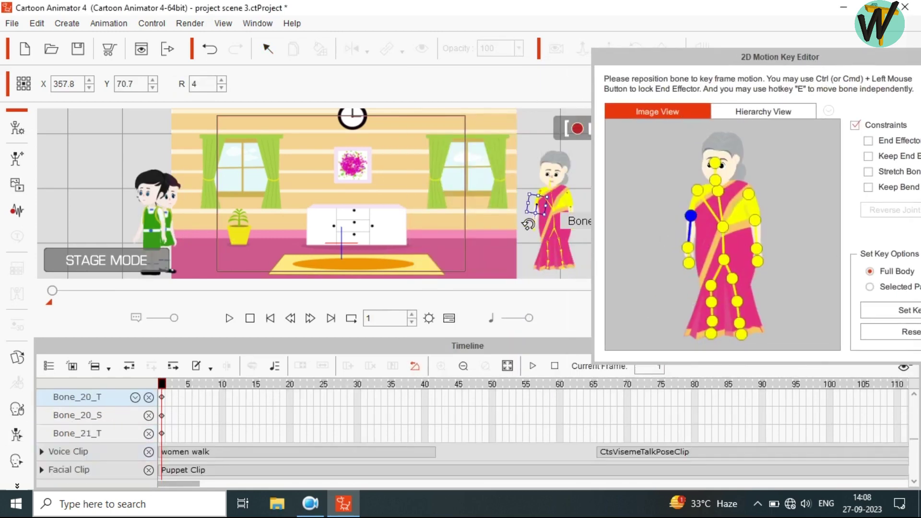
drag(826, 60, 726, 80)
click(898, 76)
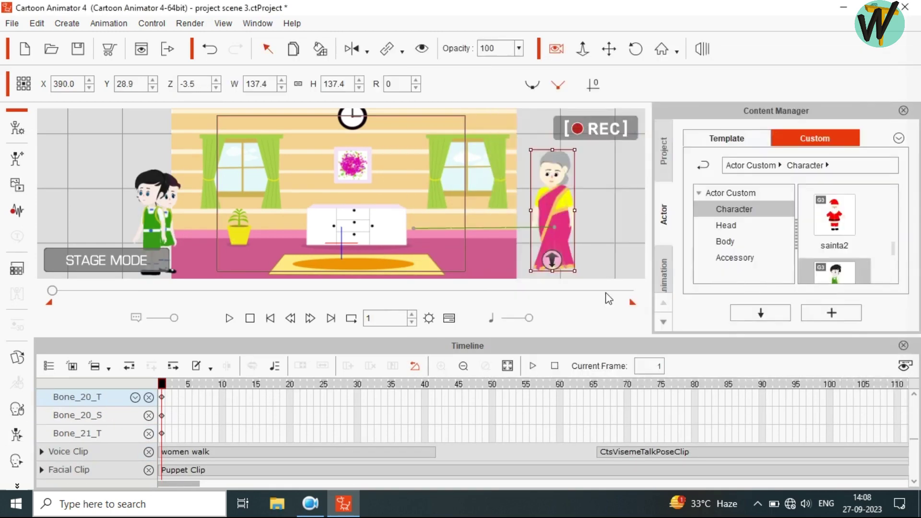
Raise the grandmother's arm toward the children at frame 200
scroll(894, 408, up, 2)
scroll(834, 456, up, 3)
scroll(835, 457, up, 3)
scroll(835, 457, up, 3)
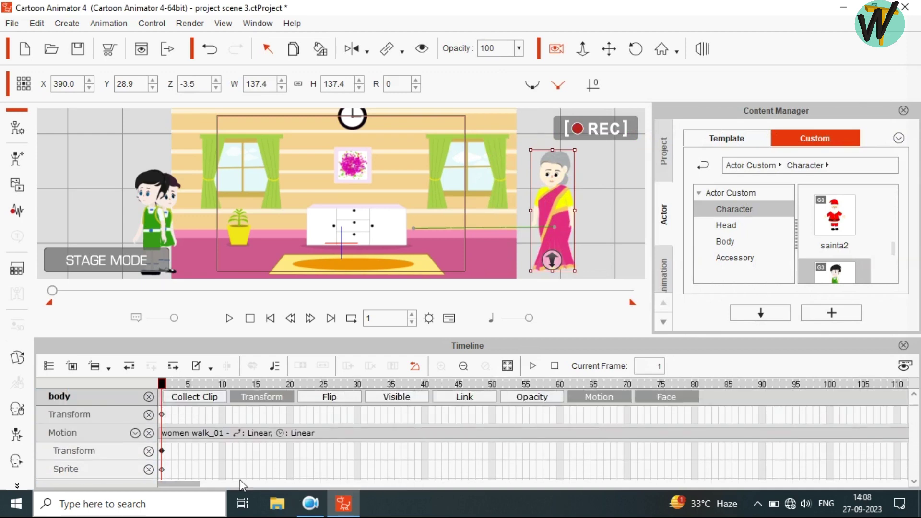
drag(192, 483, 236, 499)
click(253, 454)
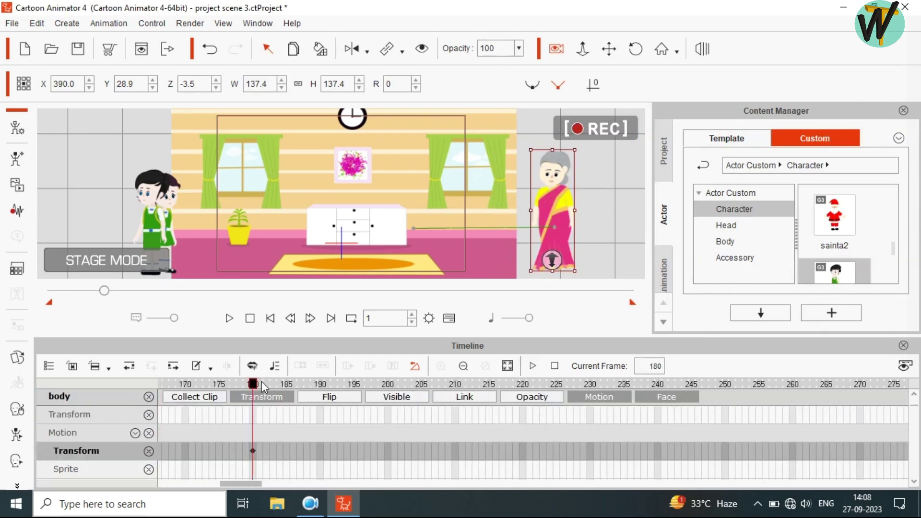
drag(261, 382, 387, 409)
click(16, 434)
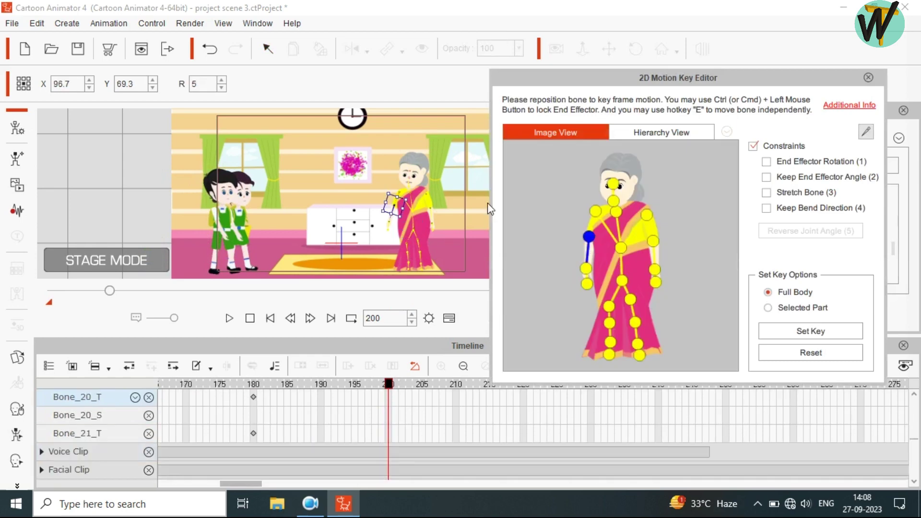
drag(393, 192, 422, 184)
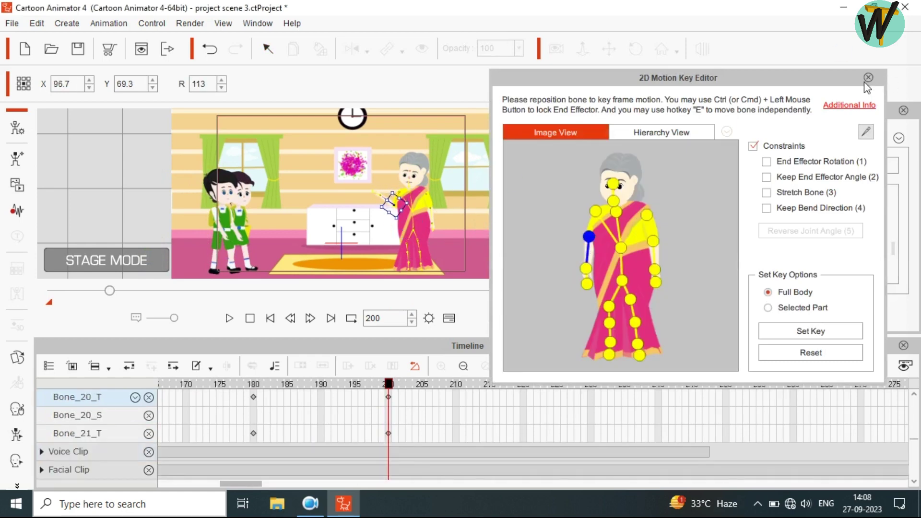
click(868, 78)
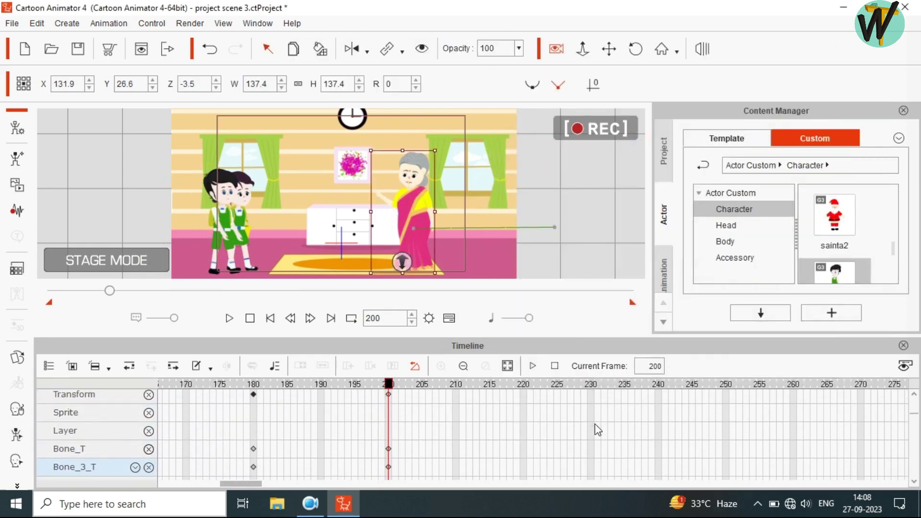
Add transform keys at frames 210 and 230, then play the gesture from before frame 180
click(390, 428)
click(453, 424)
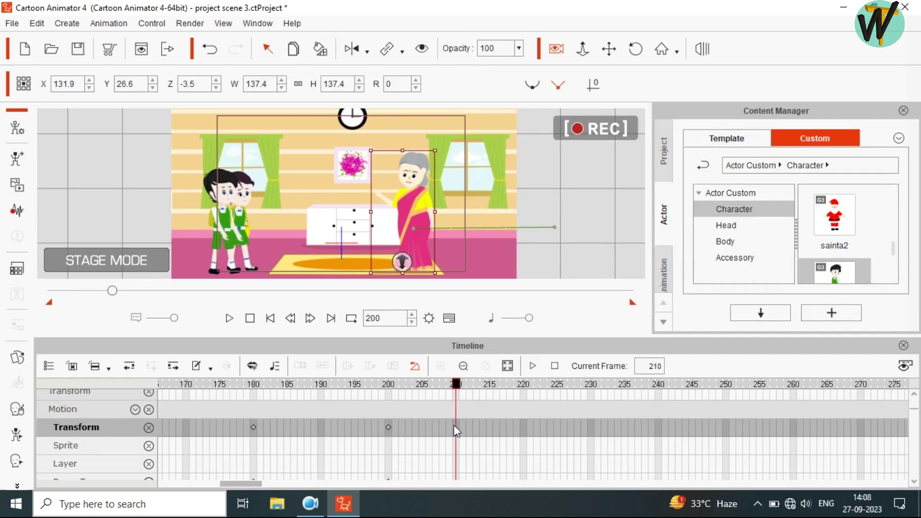
click(591, 426)
drag(243, 431, 180, 433)
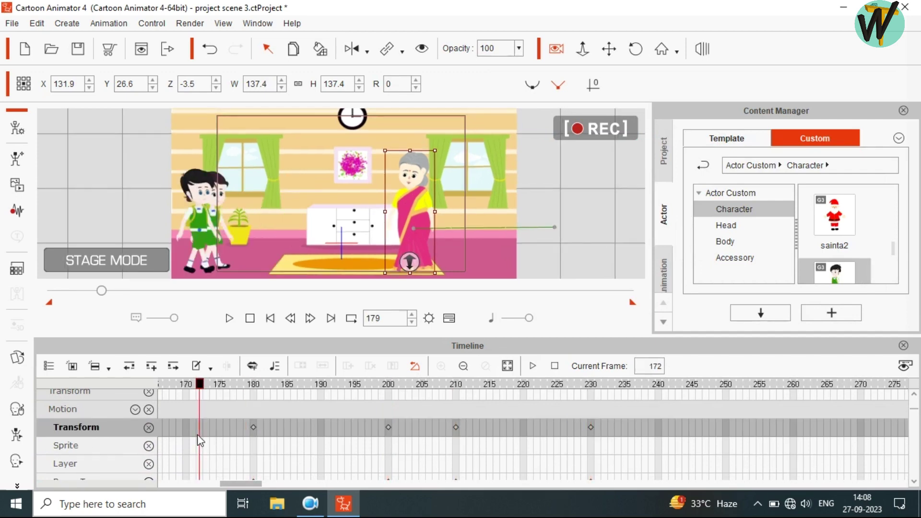
key(space)
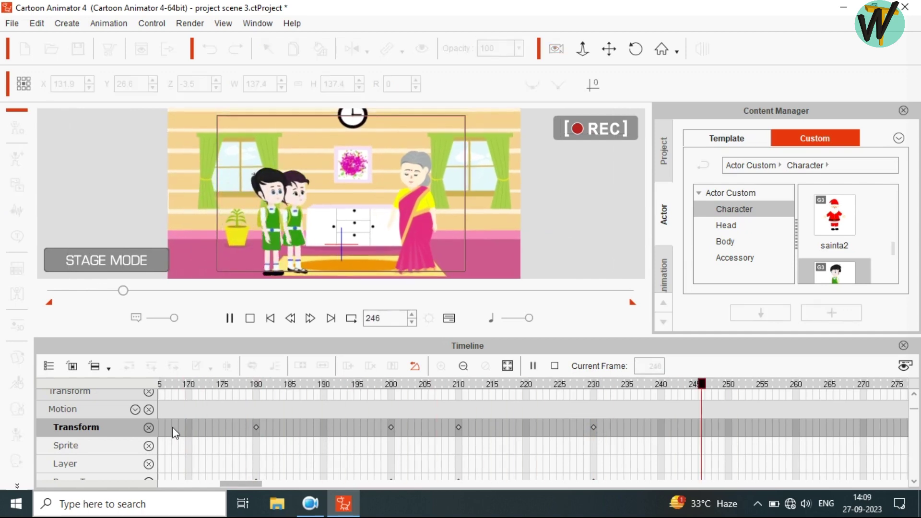
Shift the grandmother's third key to about frame 214 and preview from frame 171
key(space)
drag(459, 427, 485, 427)
click(240, 430)
key(space)
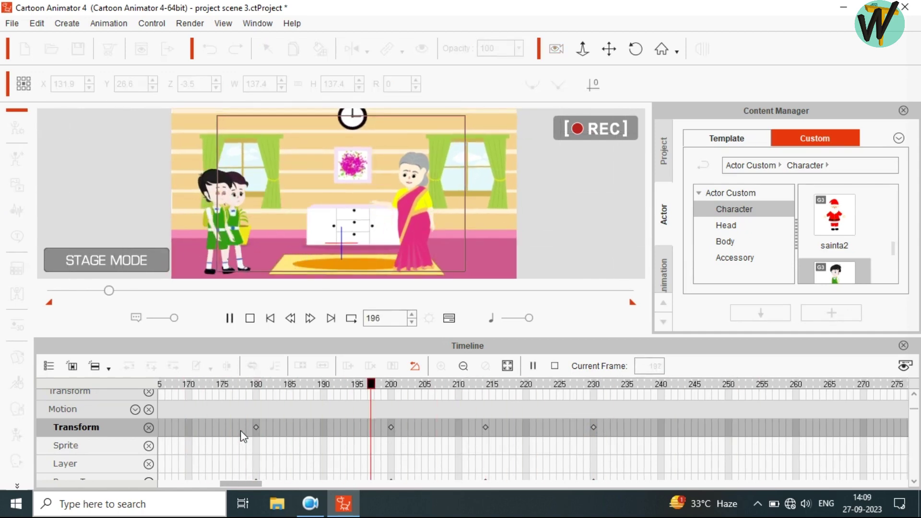
click(199, 445)
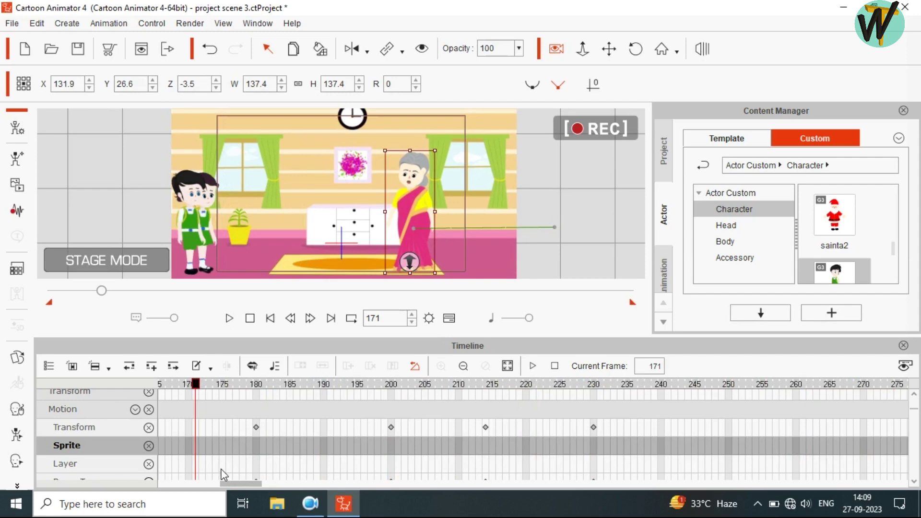
key(space)
click(255, 426)
Rotate the grandmother's arm further up at the frame 200 key
click(391, 426)
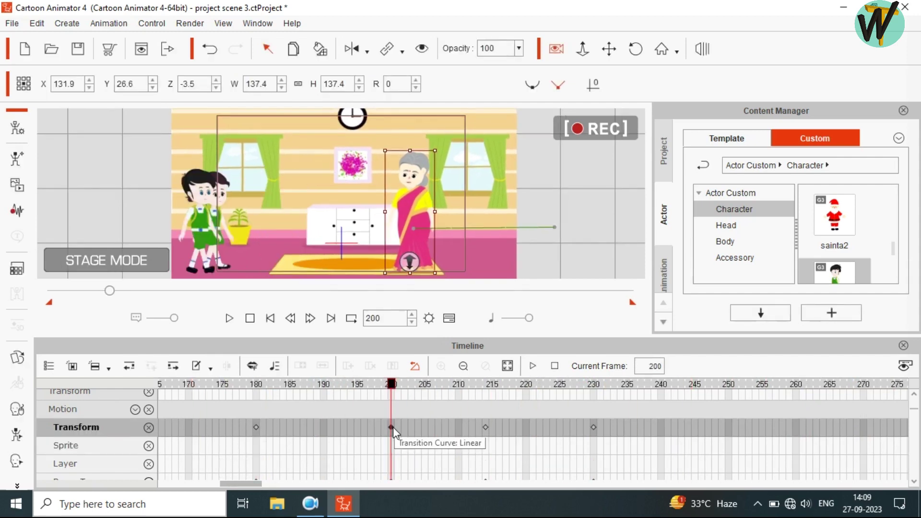
click(16, 434)
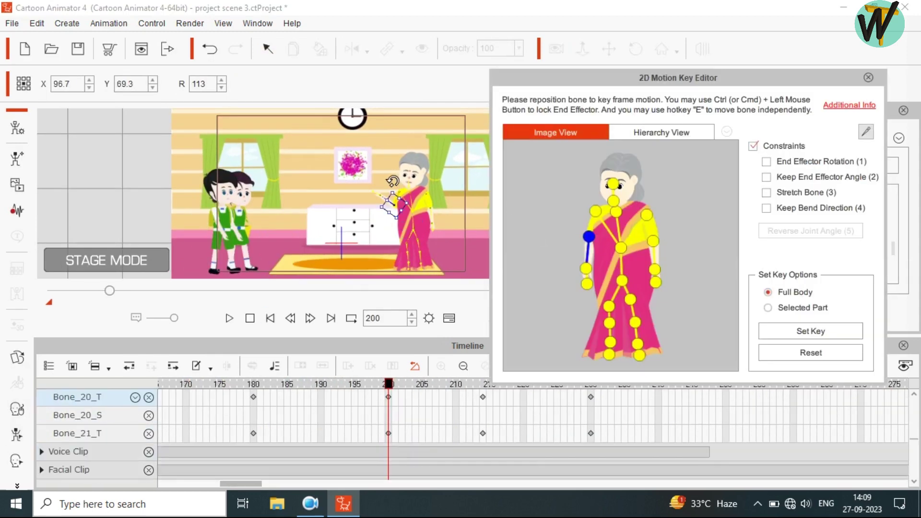
drag(392, 182, 402, 186)
click(868, 77)
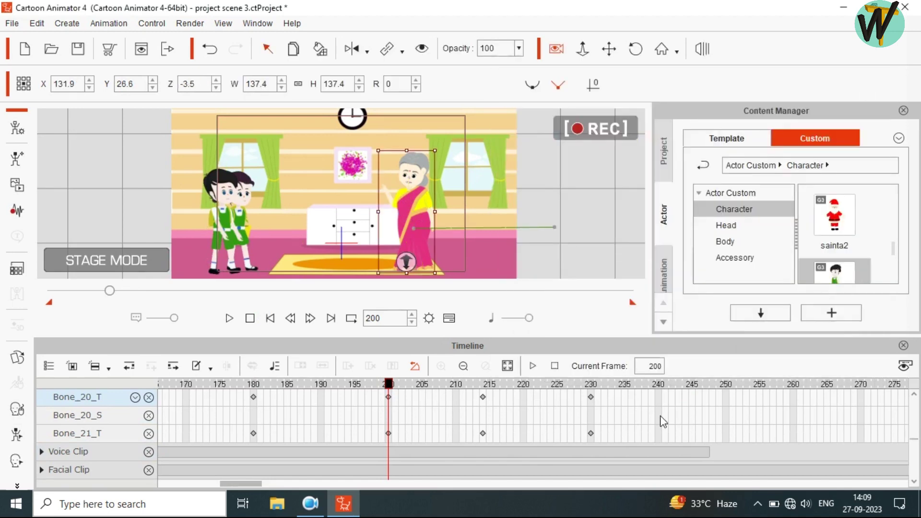
scroll(372, 420, up, 5)
scroll(374, 425, up, 5)
scroll(375, 427, up, 3)
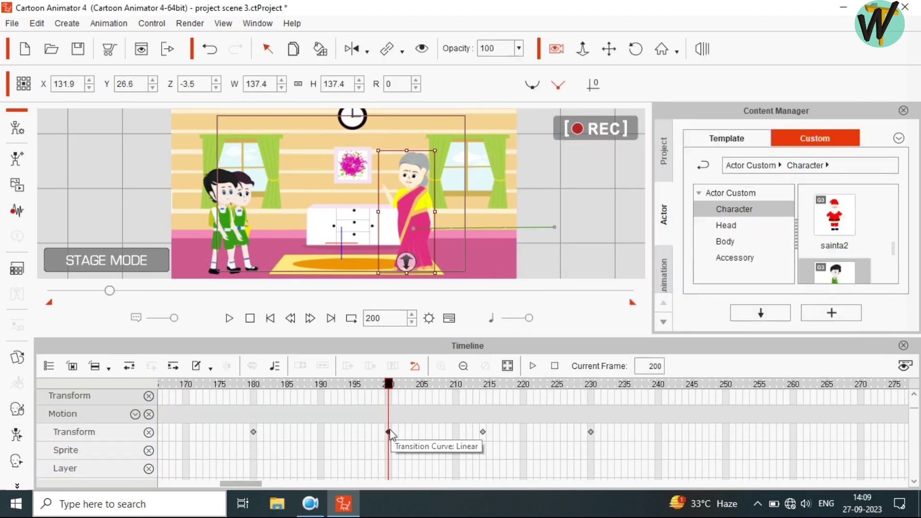
Replay the animation from frame 180, then hide the timeline with F3
click(482, 432)
click(254, 432)
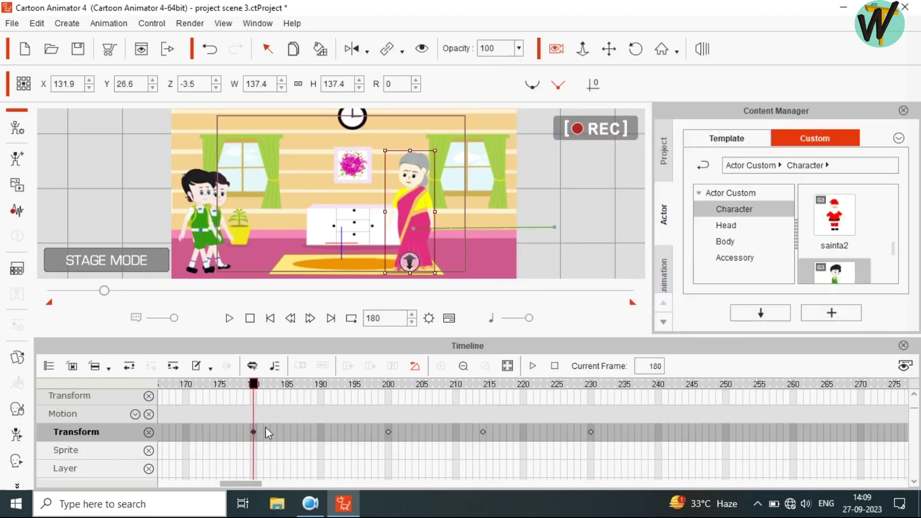
key(space)
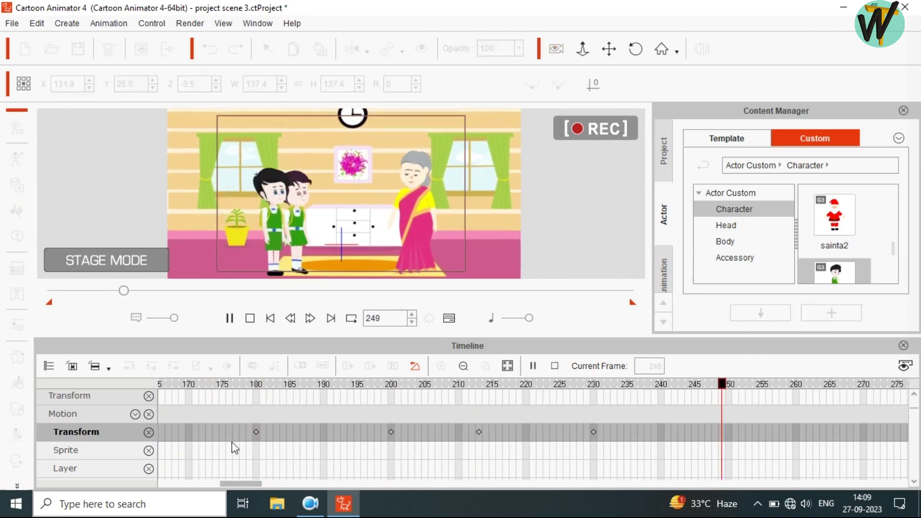
key(F3)
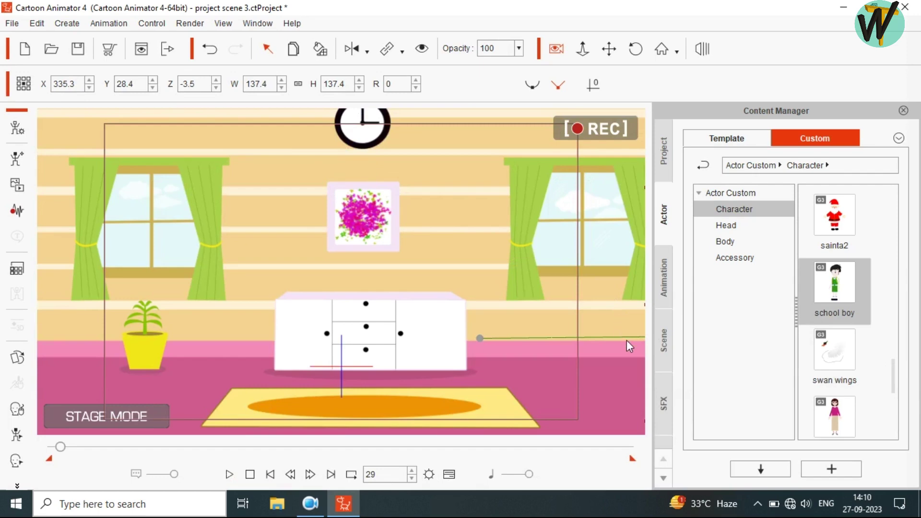
Play the scene to frame 348 as the grandmother walks in, then reopen the timeline
click(228, 475)
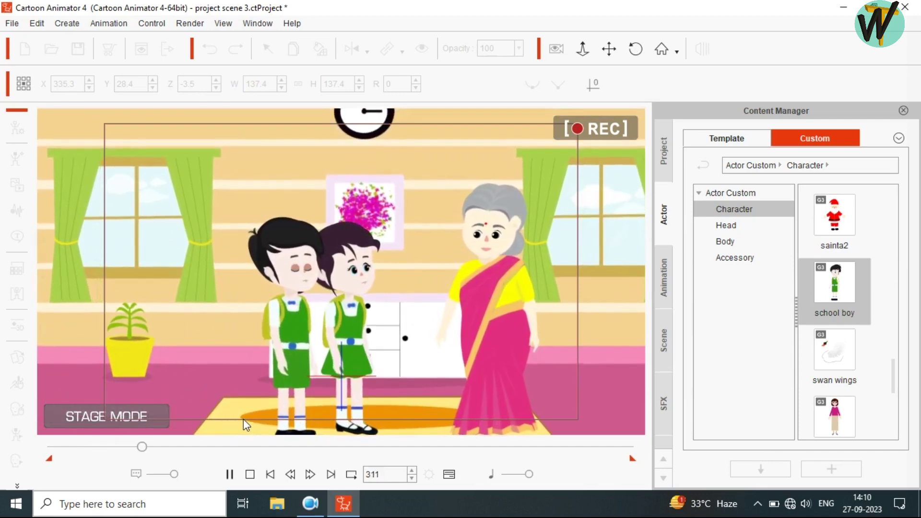
click(449, 474)
drag(281, 482, 244, 483)
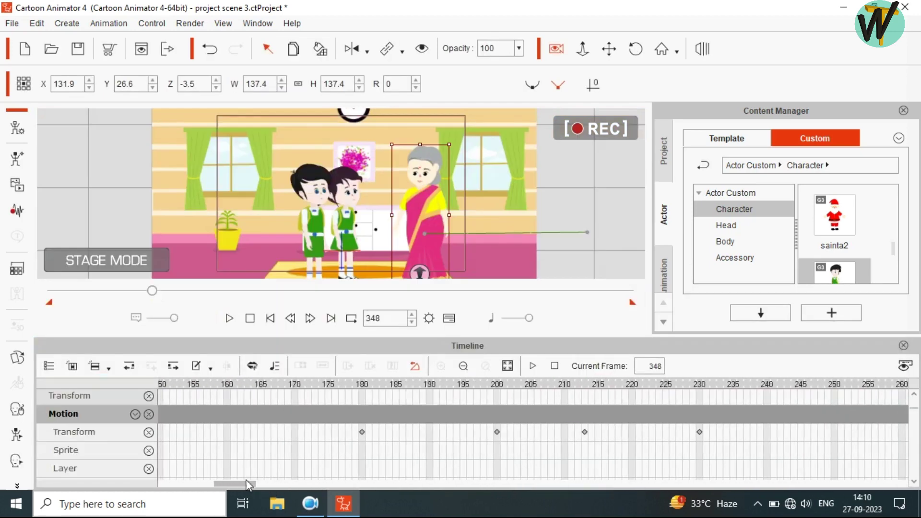
Raise the grandmother's hand at the frame 180 key
click(366, 434)
click(17, 434)
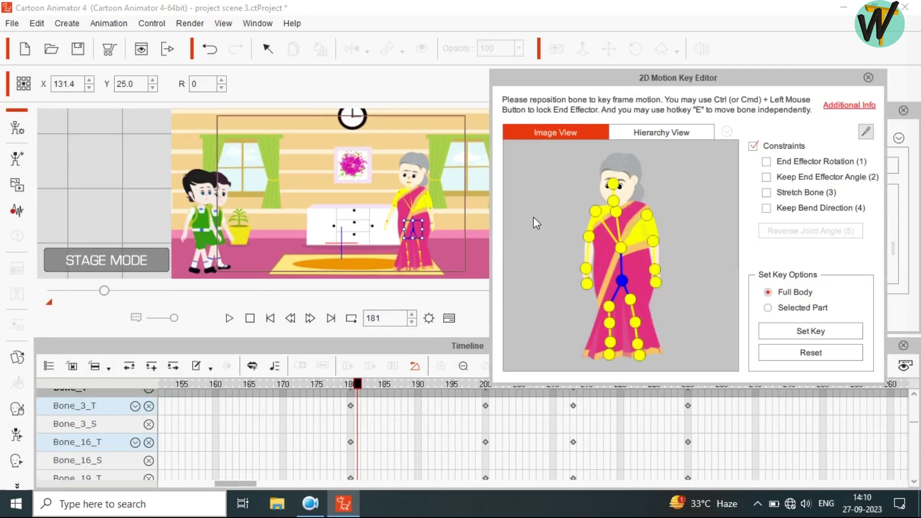
click(351, 406)
drag(412, 229, 399, 192)
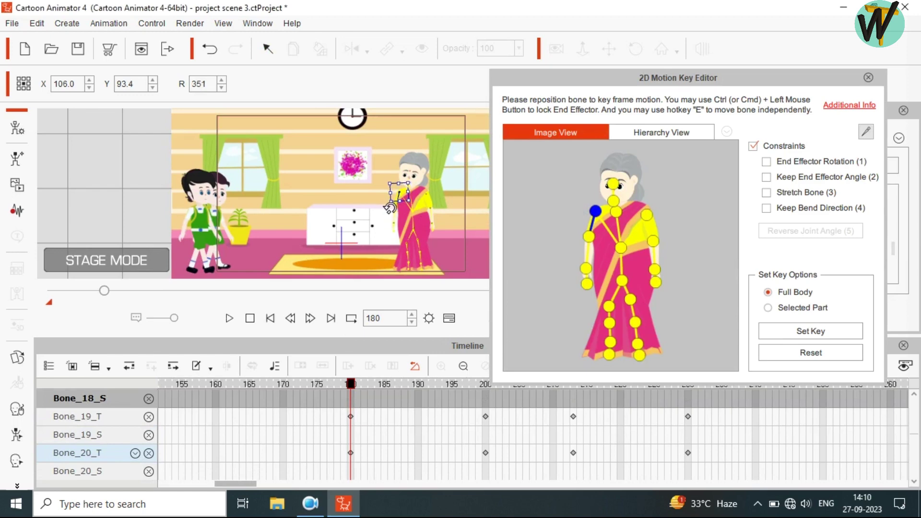
click(869, 78)
scroll(728, 442, up, 5)
scroll(729, 442, up, 10)
scroll(718, 442, up, 10)
Re-pose the grandmother's hand bone at the frame 230 key and replay to frame 272
click(687, 434)
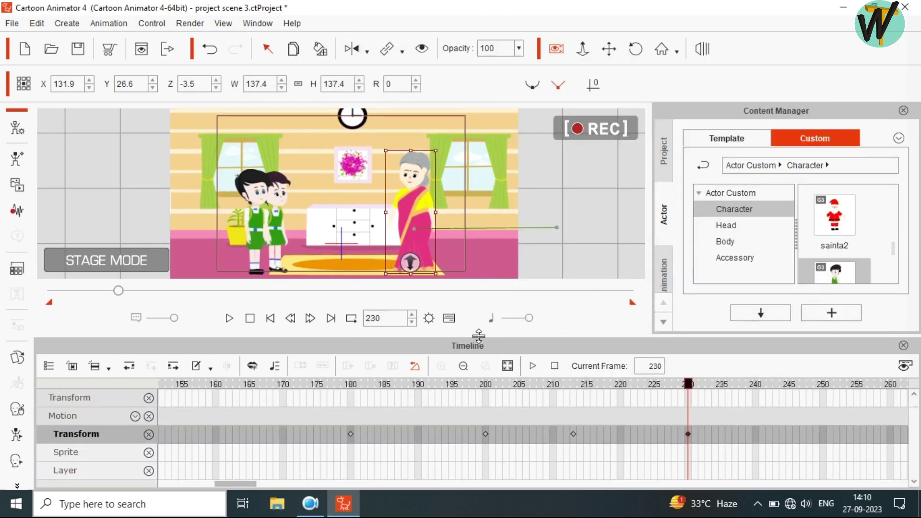
click(16, 435)
click(595, 225)
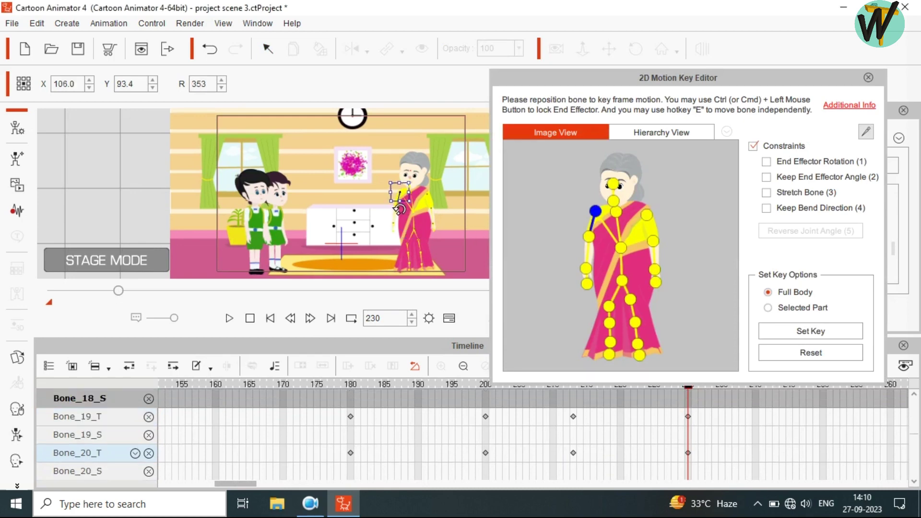
click(868, 78)
key(space)
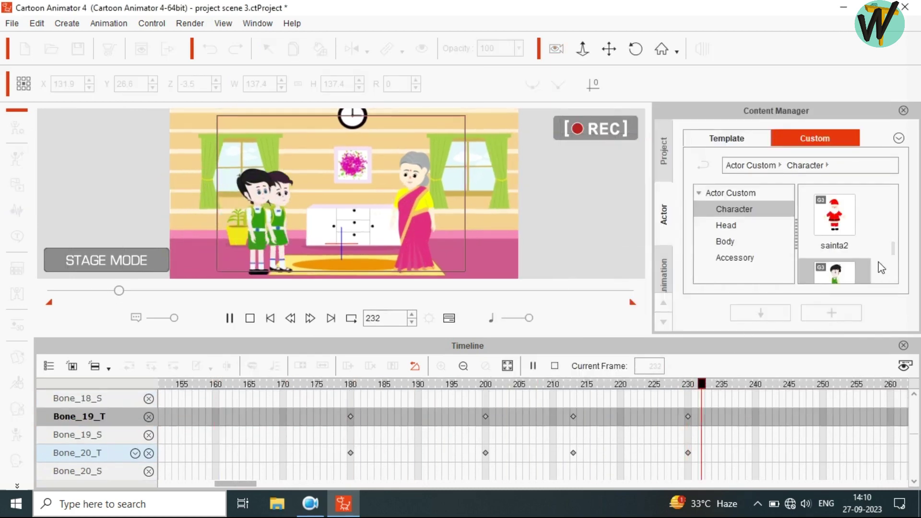
click(903, 346)
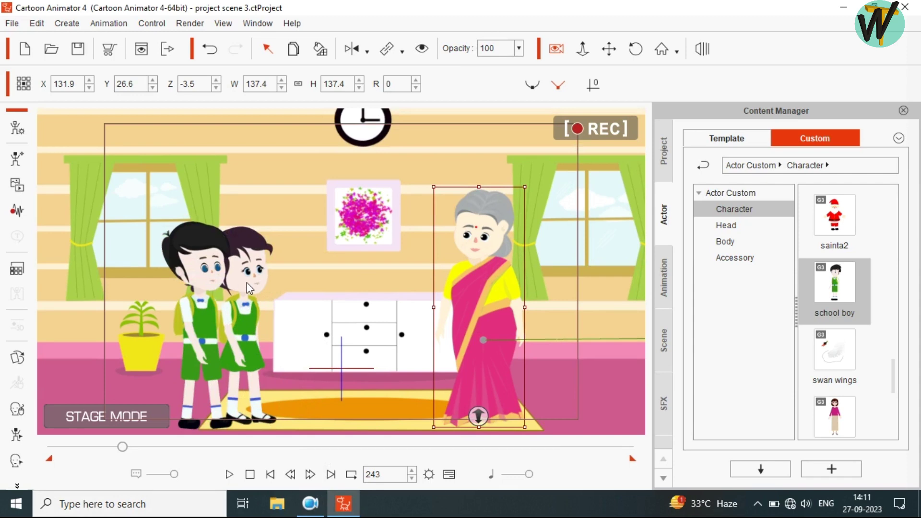
Select the school children, show their tracks with F3, and scrub the playhead to frame 230
click(246, 282)
key(F3)
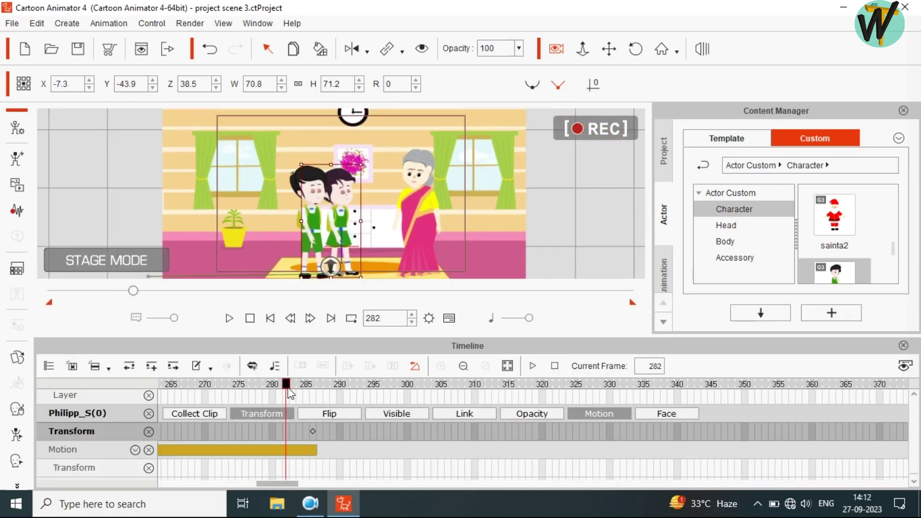
drag(281, 391, 220, 390)
click(131, 291)
drag(128, 293, 121, 297)
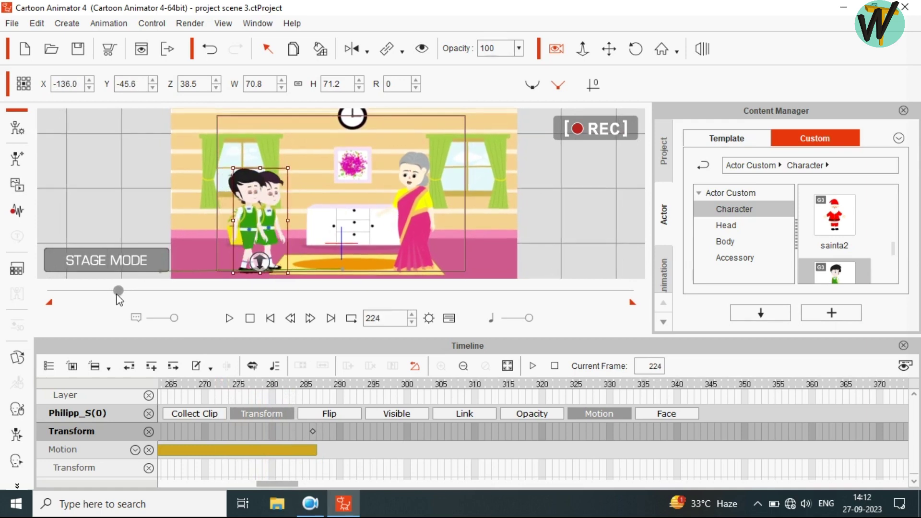
drag(270, 483, 242, 481)
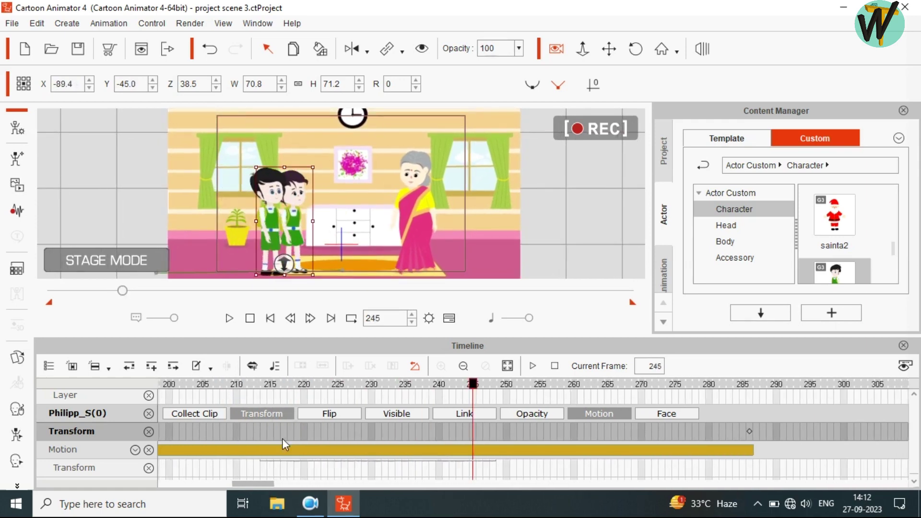
drag(476, 391, 505, 392)
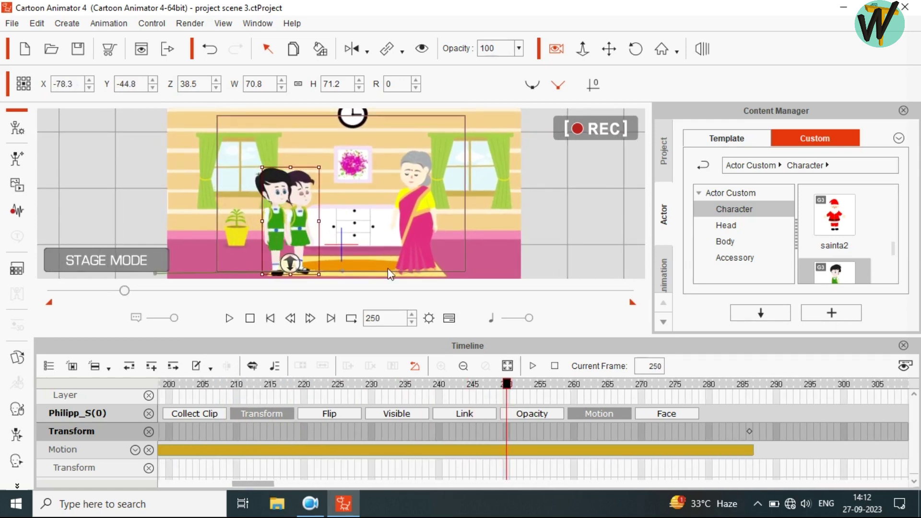
click(434, 387)
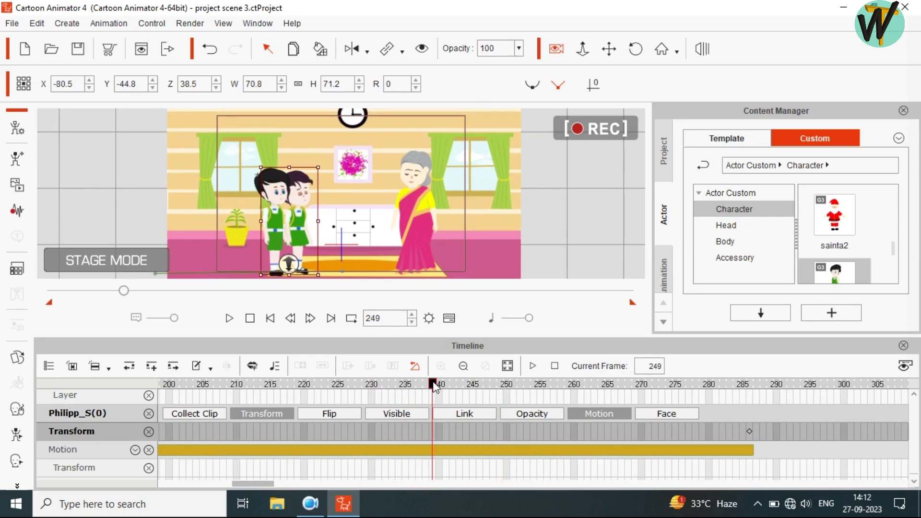
click(368, 387)
mouse_move(358, 384)
mouse_down()
mouse_move(376, 387)
mouse_move(368, 384)
mouse_up()
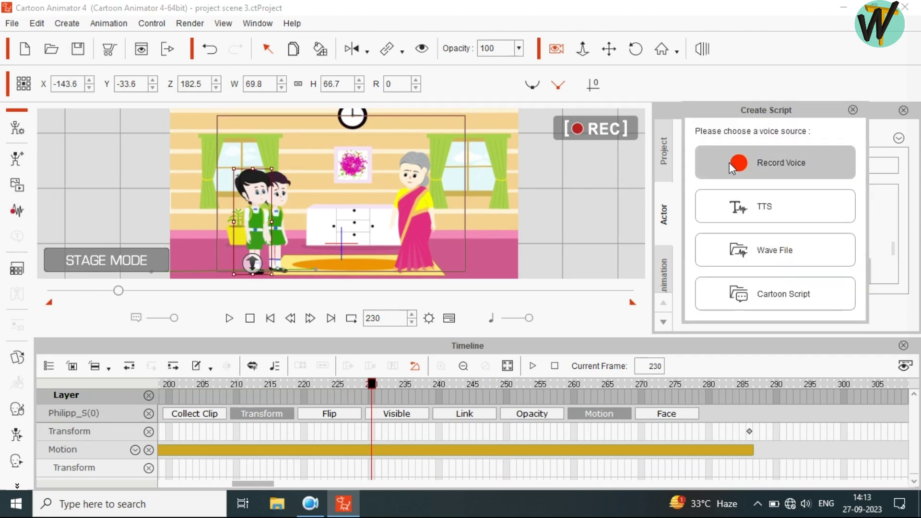
Record a 5.20-second voice line for the children and accept it
click(755, 168)
drag(535, 156, 794, 97)
click(658, 217)
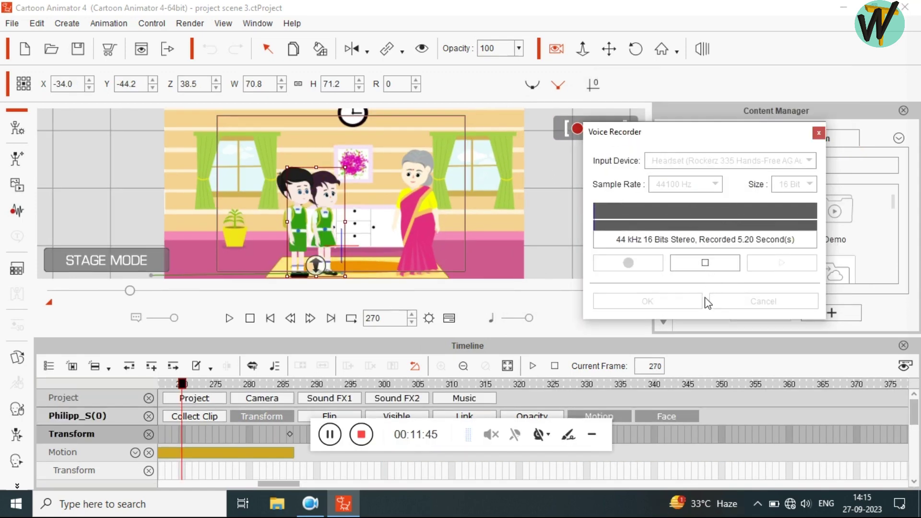
click(672, 303)
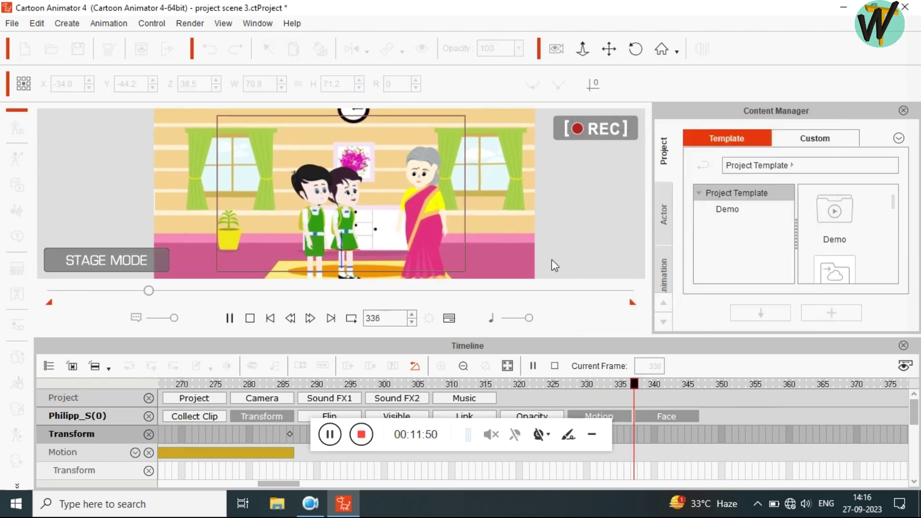
Move back to frame 269 on the children's motion track and bring up the voice-source options
click(591, 437)
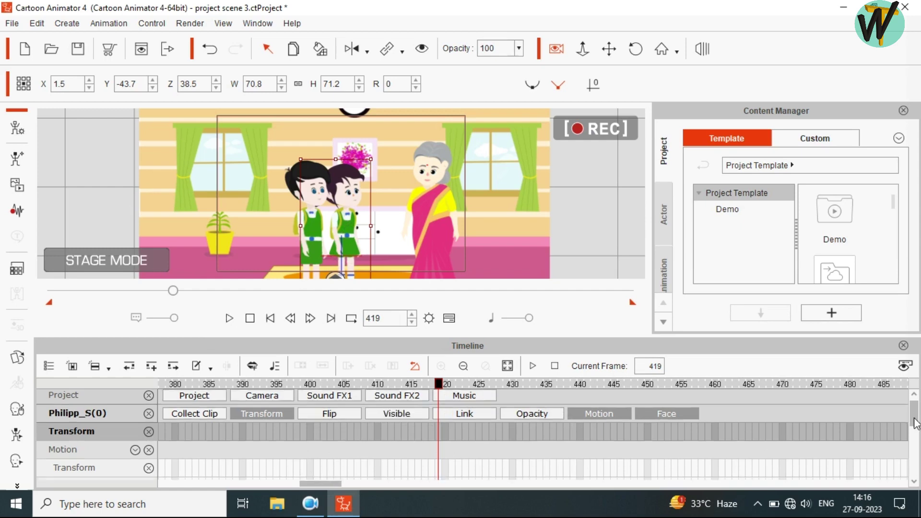
drag(552, 417, 347, 419)
scroll(120, 418, down, 2)
scroll(120, 418, up, 2)
scroll(120, 418, down, 1)
scroll(120, 418, down, 1)
click(120, 418)
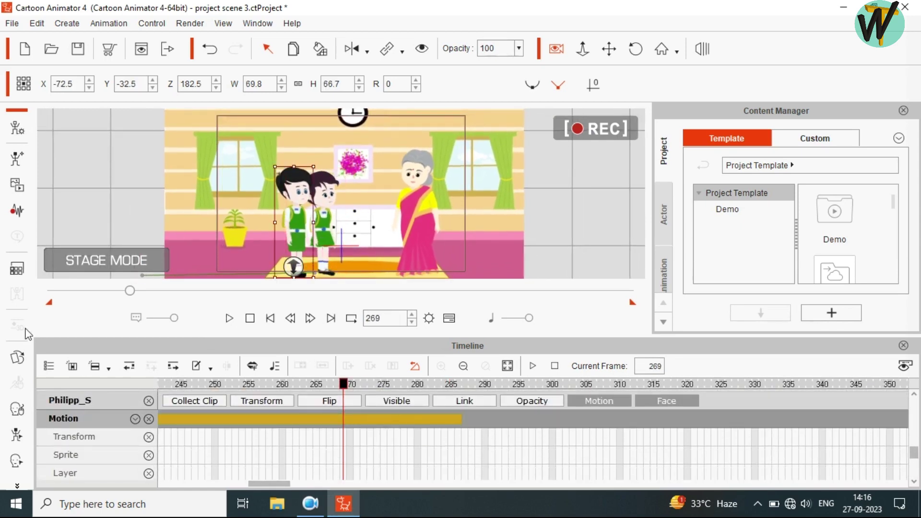
click(17, 210)
Record and import a second 4.04-second voice line, then play the scene to frame 505
click(756, 160)
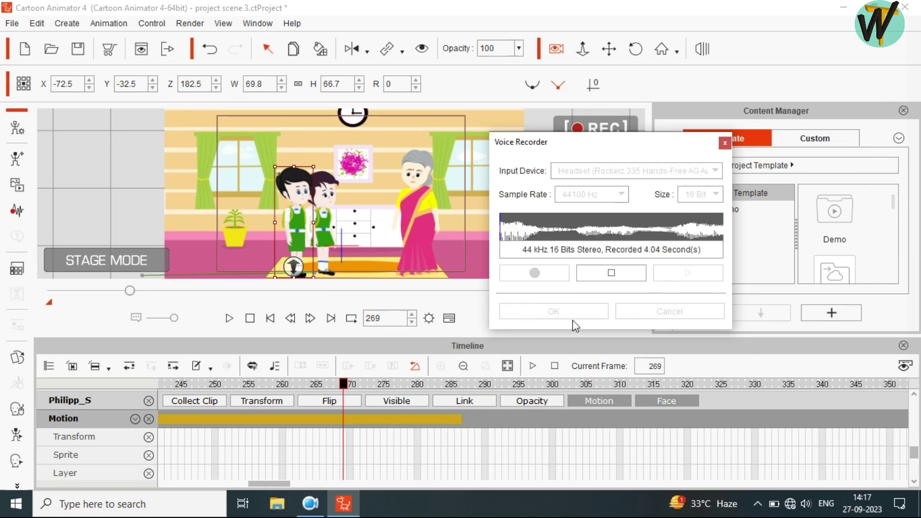
key(space)
key(Return)
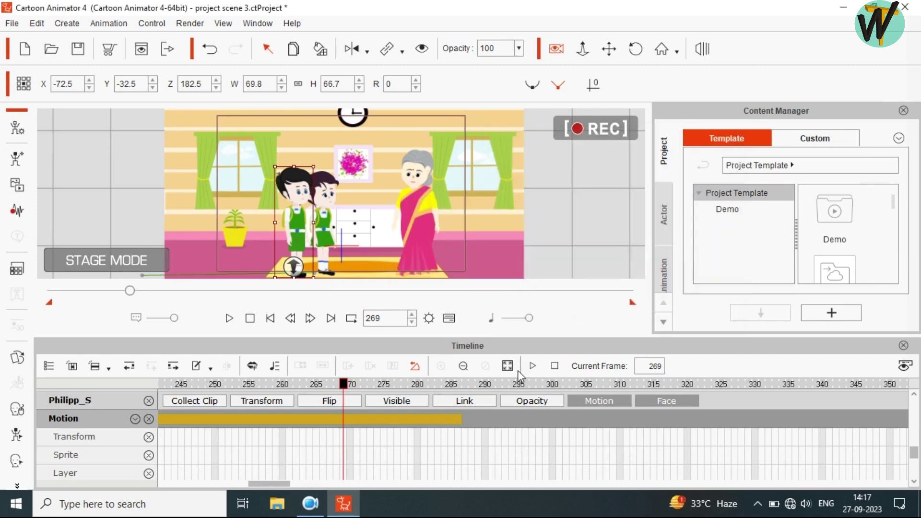
key(space)
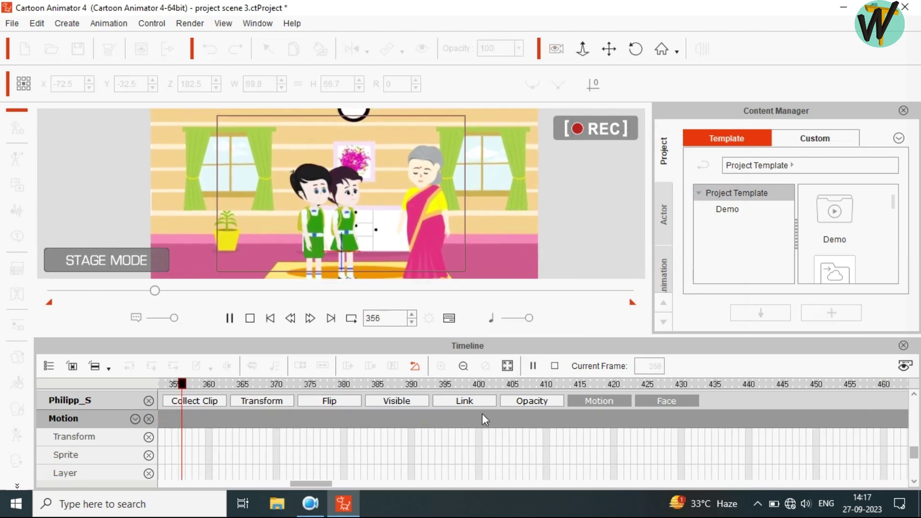
key(space)
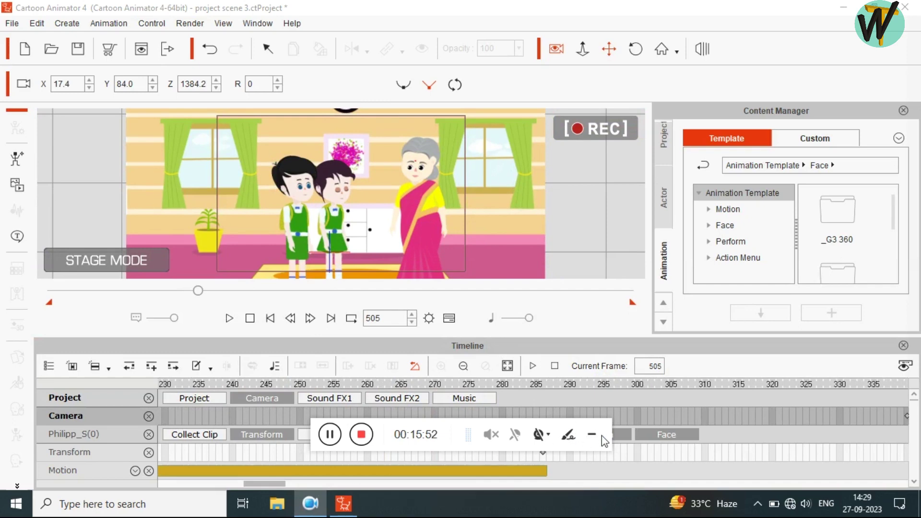
Drag the camera keyframe from frame 340 to frame 510 and hide the timeline
click(592, 435)
drag(282, 484, 291, 483)
drag(592, 413, 771, 405)
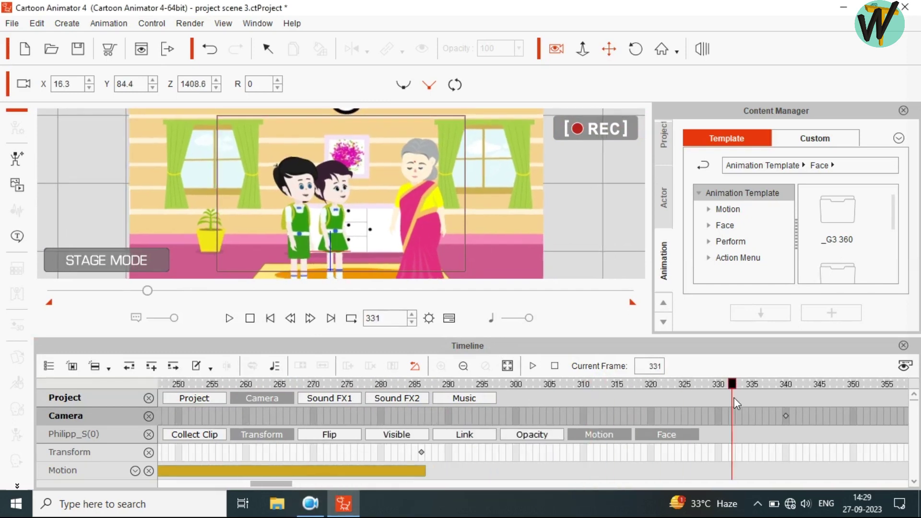
drag(291, 484, 308, 482)
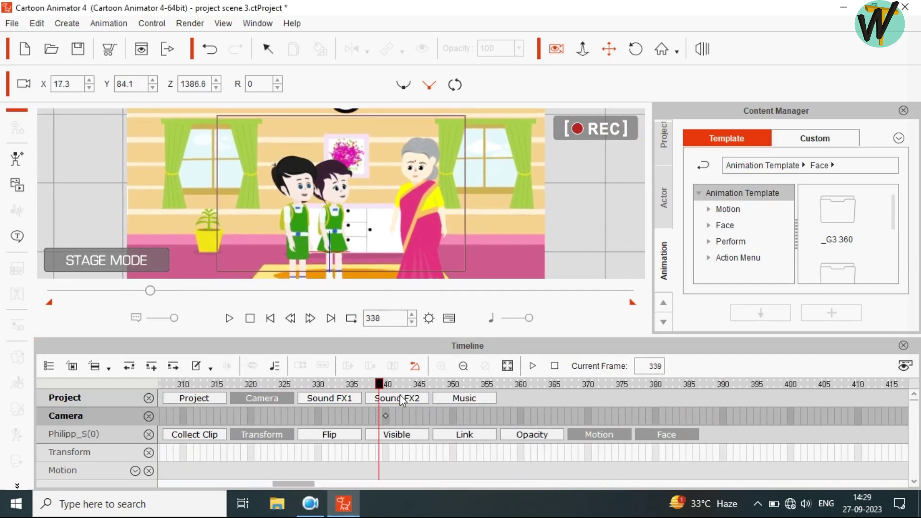
drag(385, 416, 865, 416)
drag(289, 484, 318, 484)
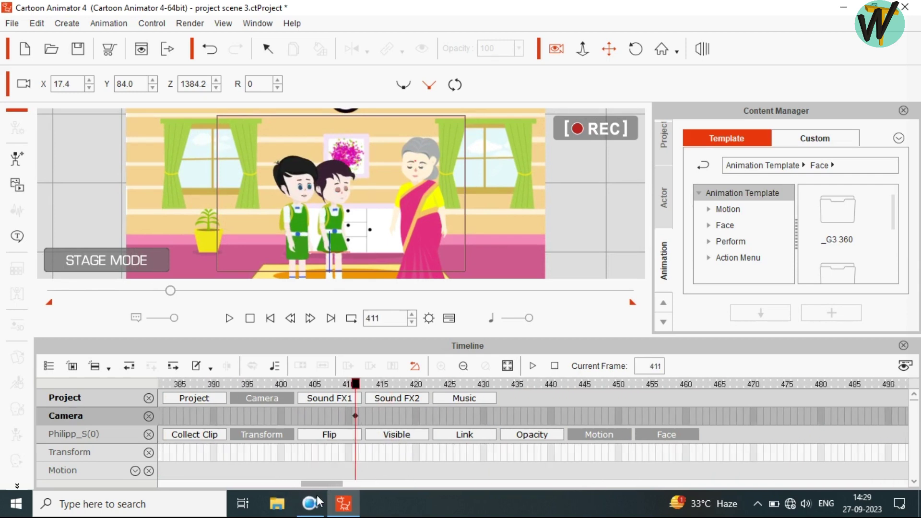
drag(343, 416, 525, 415)
click(808, 416)
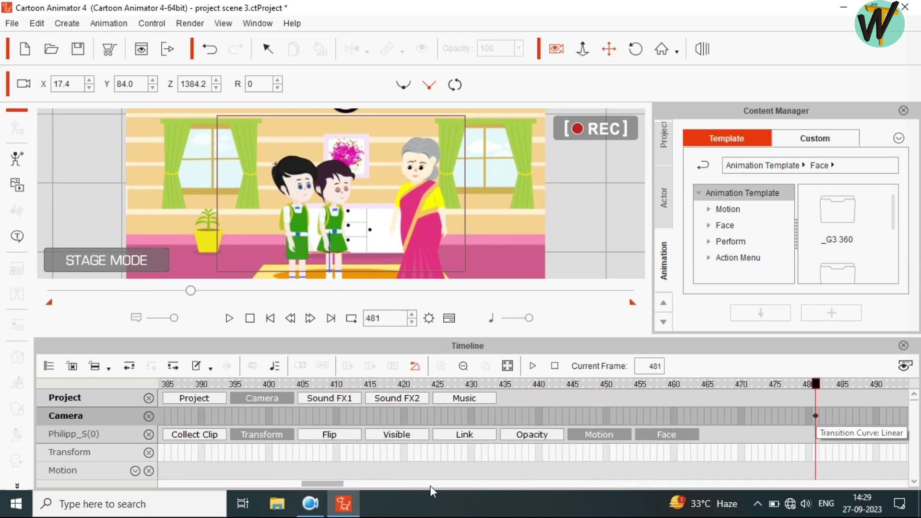
drag(322, 483, 354, 485)
drag(232, 415, 428, 415)
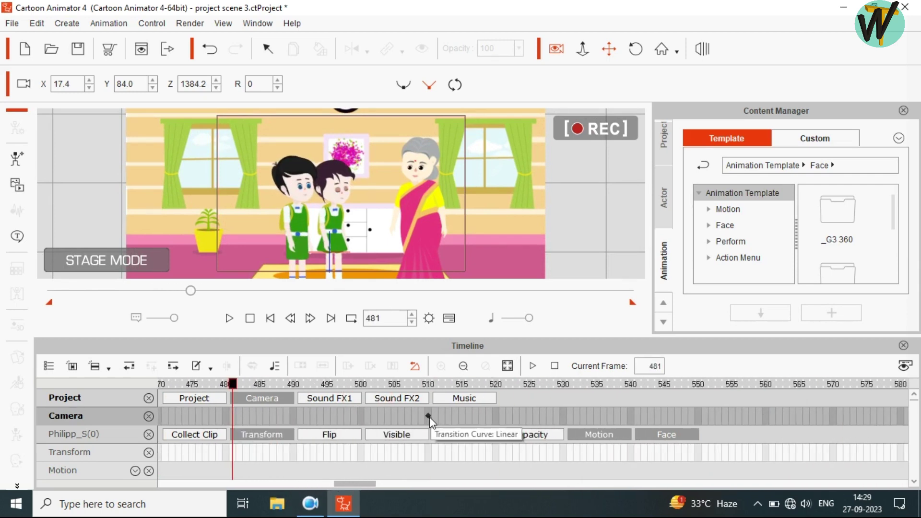
click(904, 346)
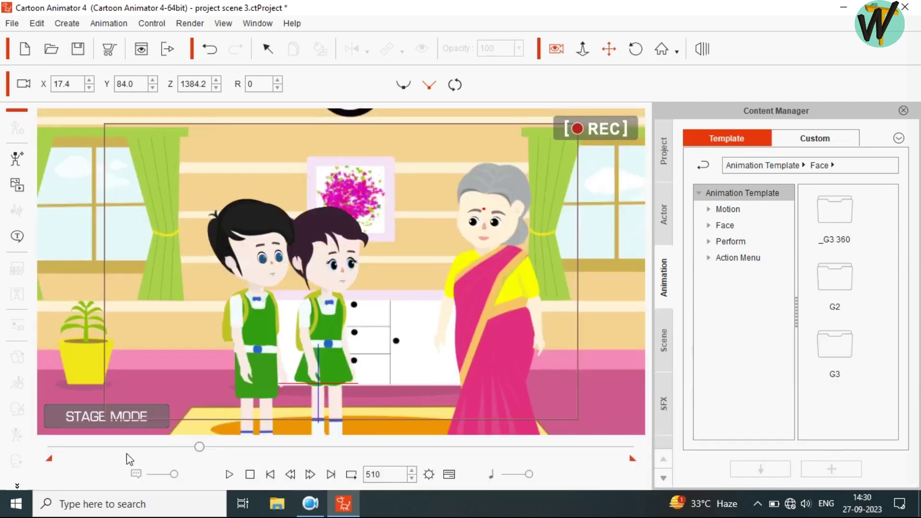
Preview from frame 294 to 605 and set the project length to 605 frames
click(136, 447)
click(229, 475)
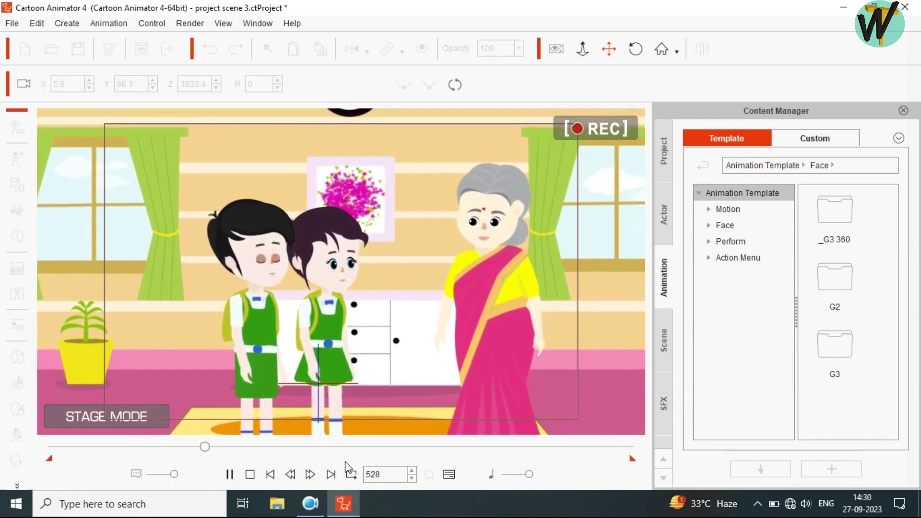
key(space)
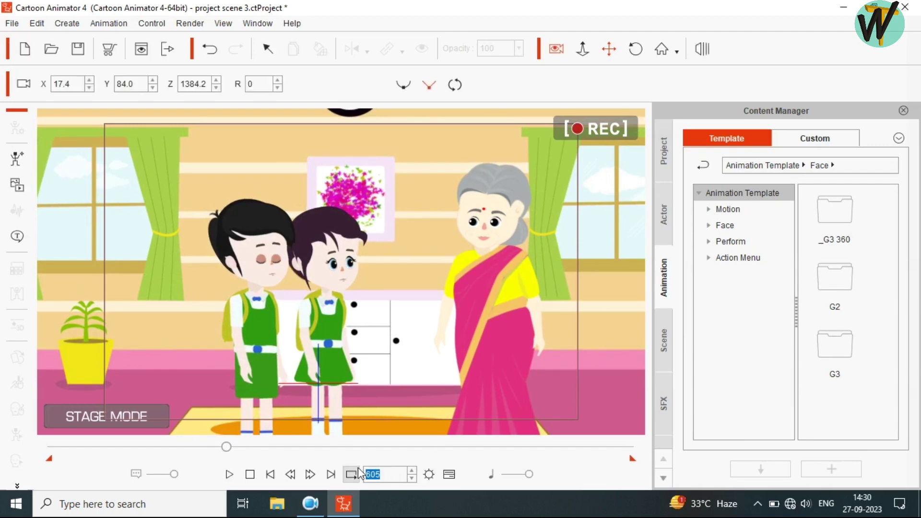
click(448, 475)
click(428, 319)
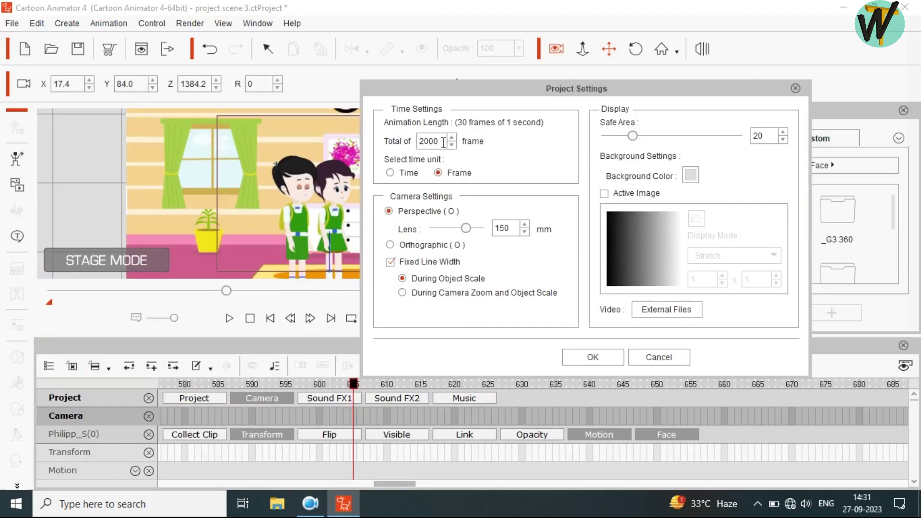
click(593, 357)
click(904, 345)
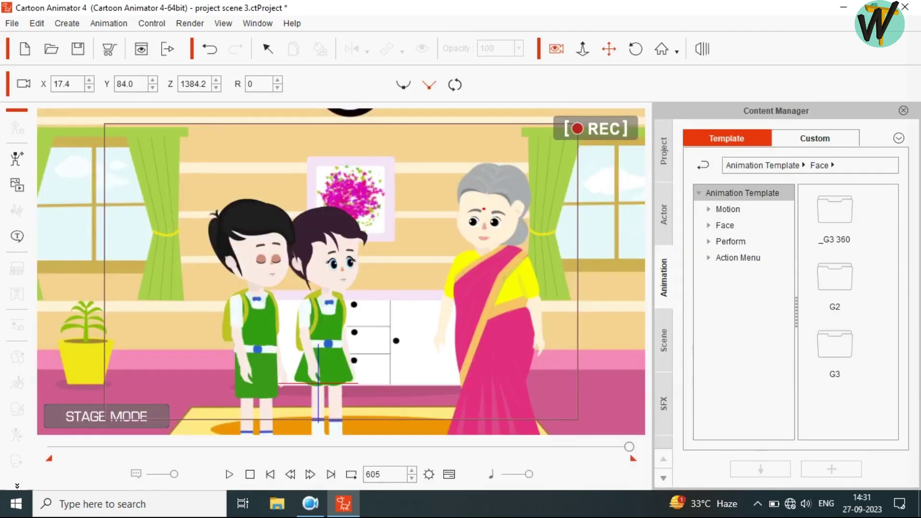
Scrub back to frame 547 and replay the final shot
mouse_move(457, 447)
mouse_down()
mouse_move(567, 447)
mouse_move(470, 447)
mouse_up()
key(space)
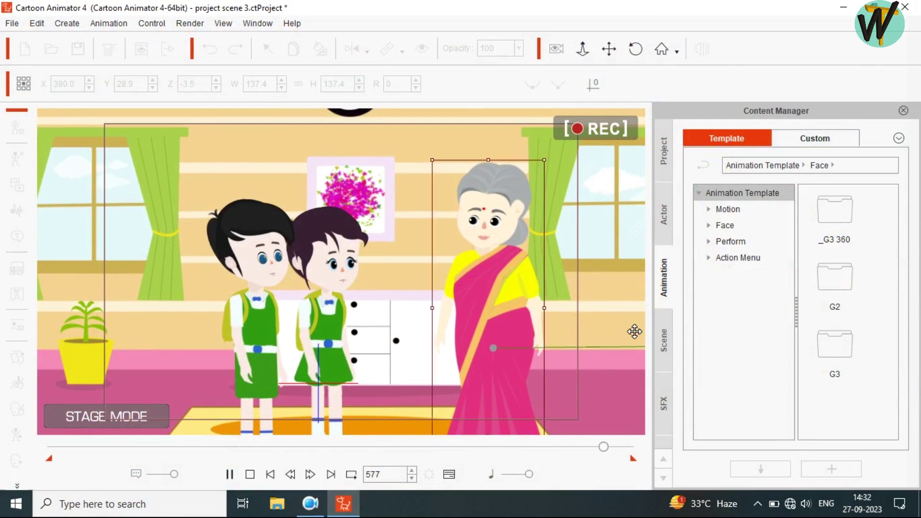
key(space)
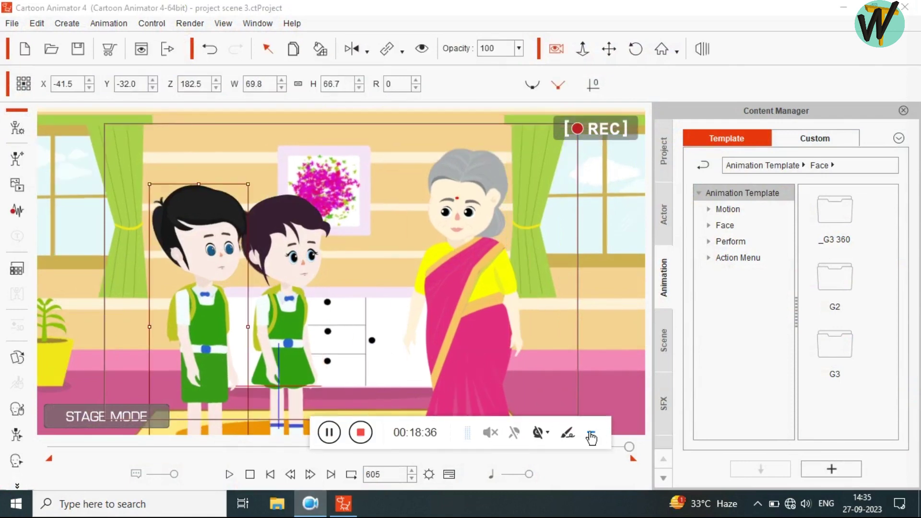
Set up a video render in MP4 format at HD 1080p frame size
click(191, 23)
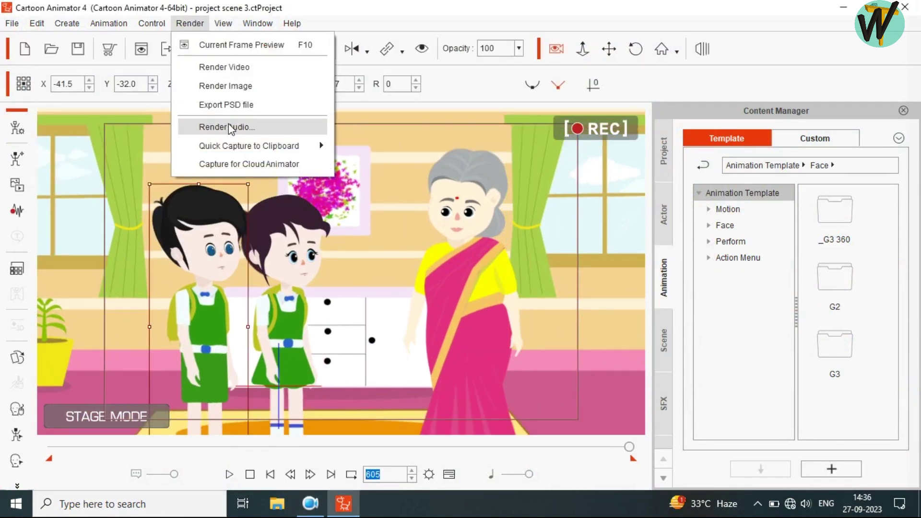
click(211, 63)
click(586, 132)
click(565, 154)
click(587, 131)
click(566, 166)
click(629, 347)
click(616, 394)
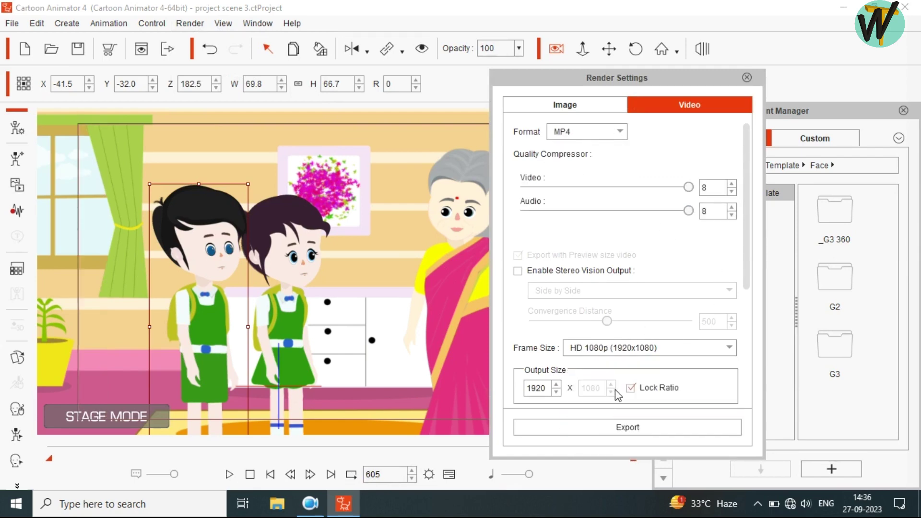
Export the video under the file name 'scene 3'
click(636, 431)
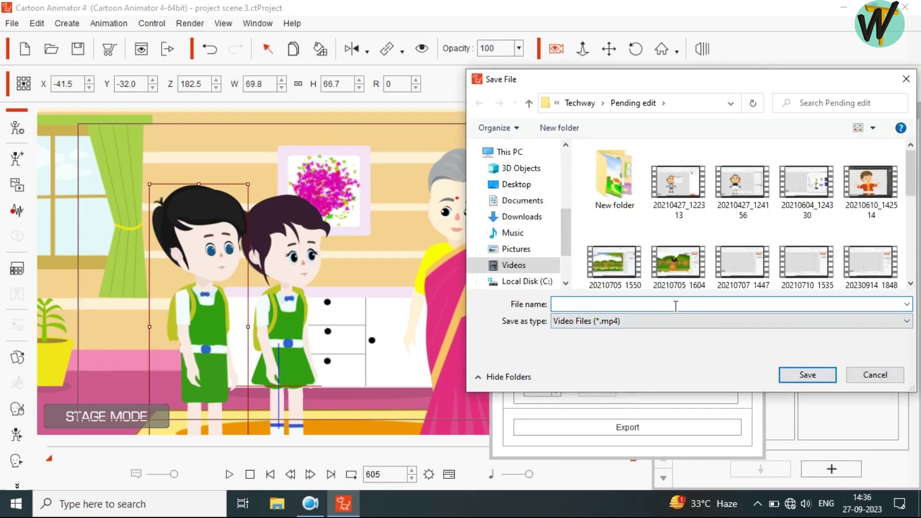
text(scene 3)
key(Return)
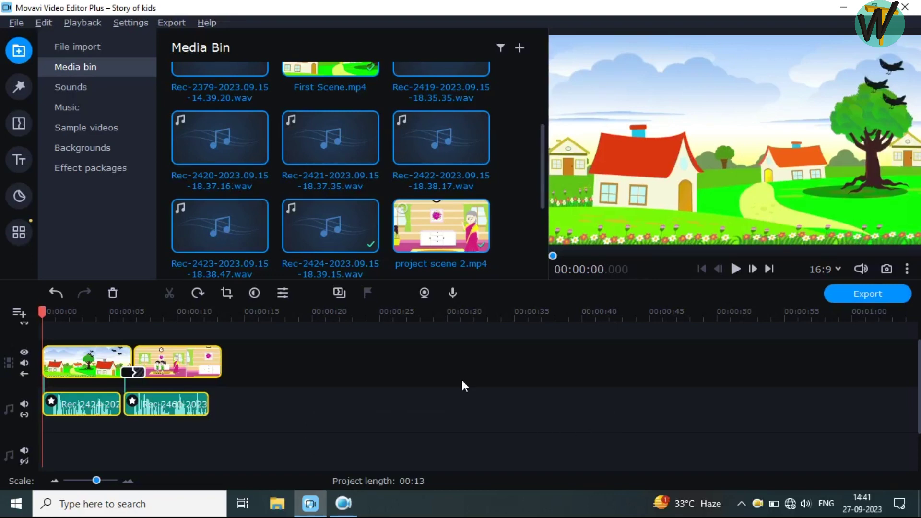
Import scene 3.mp4 and place it after the second scene on the timeline
drag(40, 314, 221, 345)
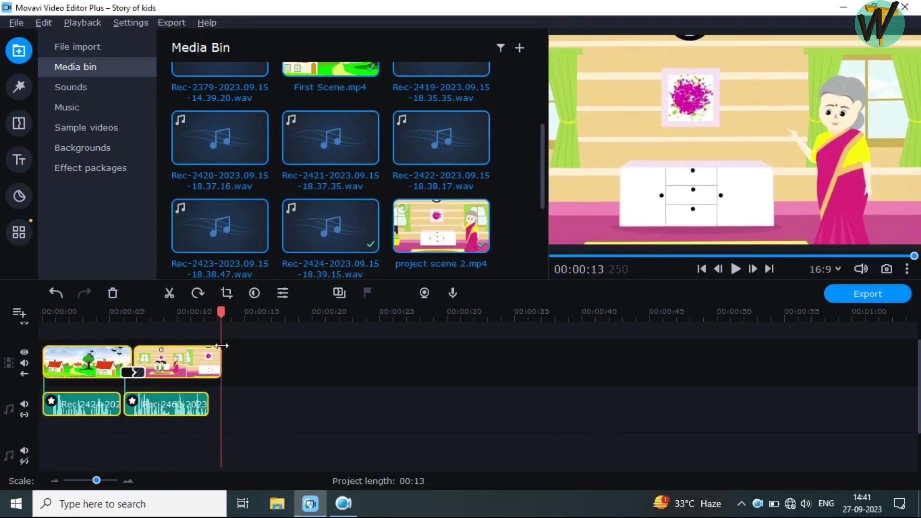
click(19, 50)
click(350, 133)
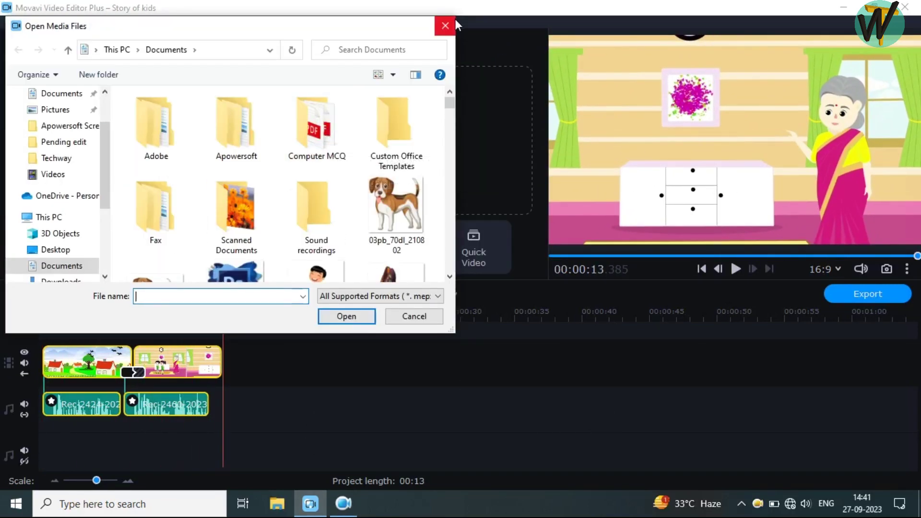
click(57, 197)
double_click(418, 187)
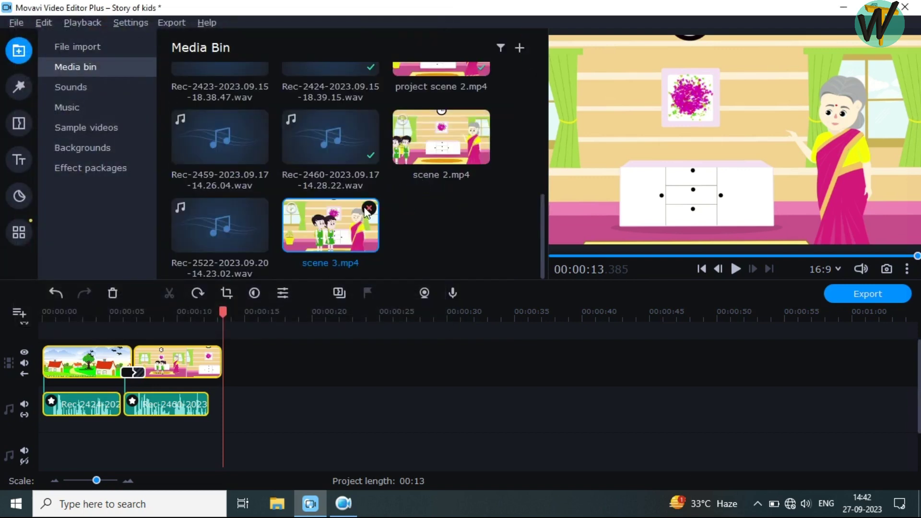
drag(330, 225, 236, 357)
Detach the scene 3 audio and move it onto the main audio track
right_click(269, 402)
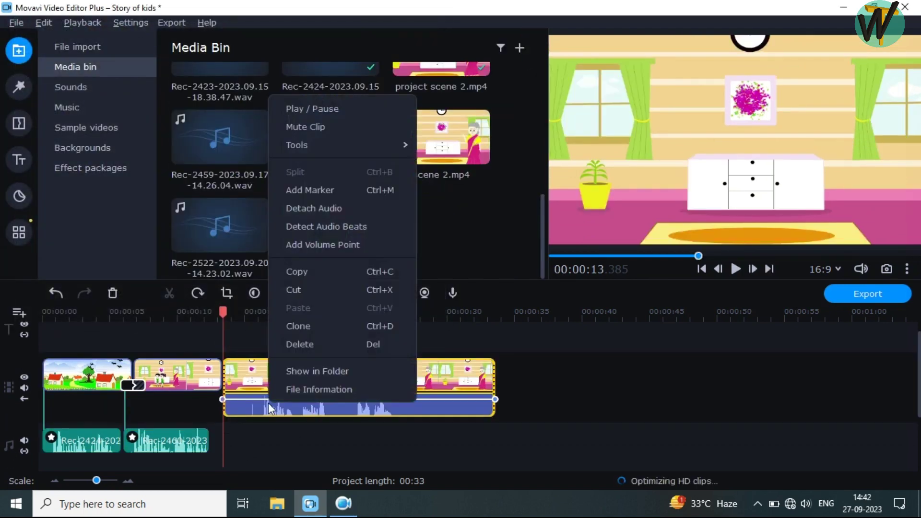
click(315, 208)
drag(290, 425, 379, 482)
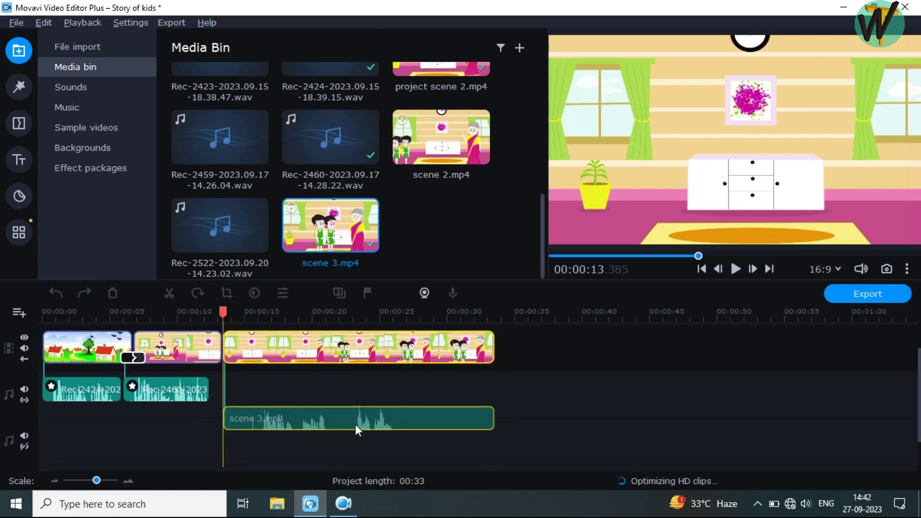
drag(379, 465, 252, 419)
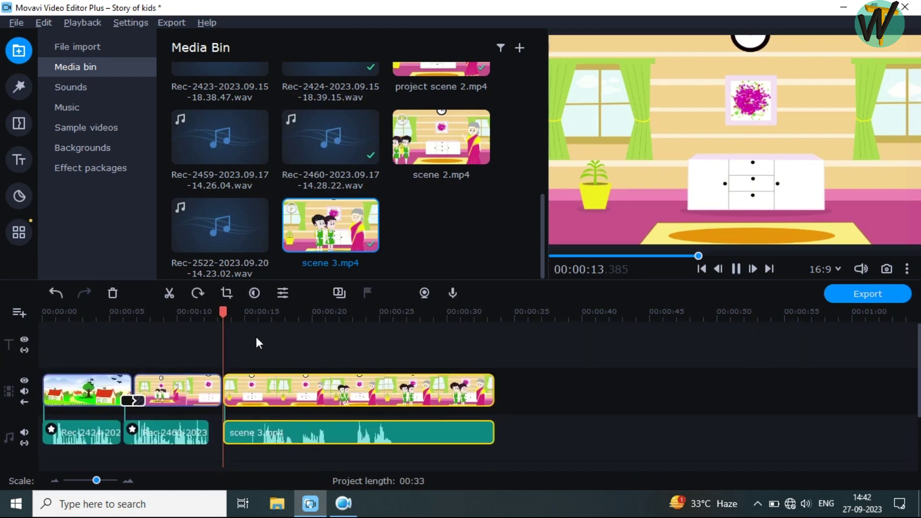
Split the scene 3 clip at the playhead near 00:21
right_click(331, 422)
click(393, 223)
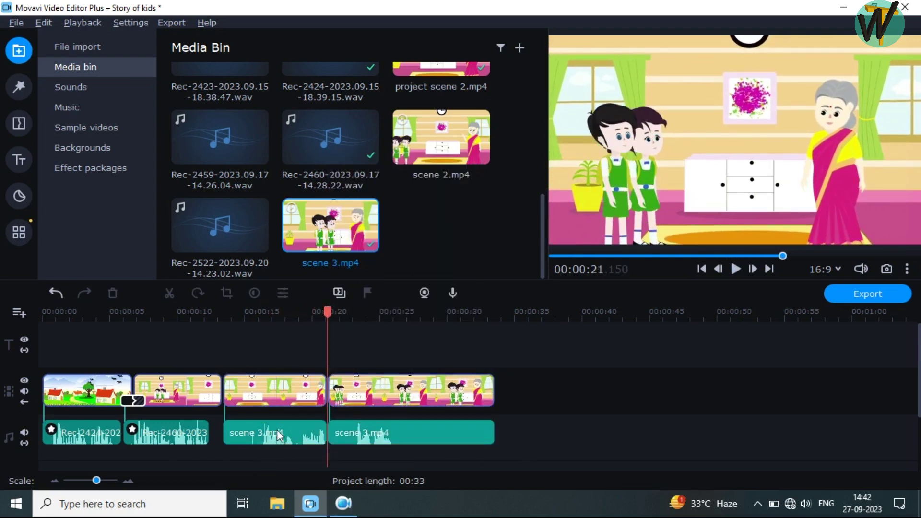
drag(287, 336, 268, 336)
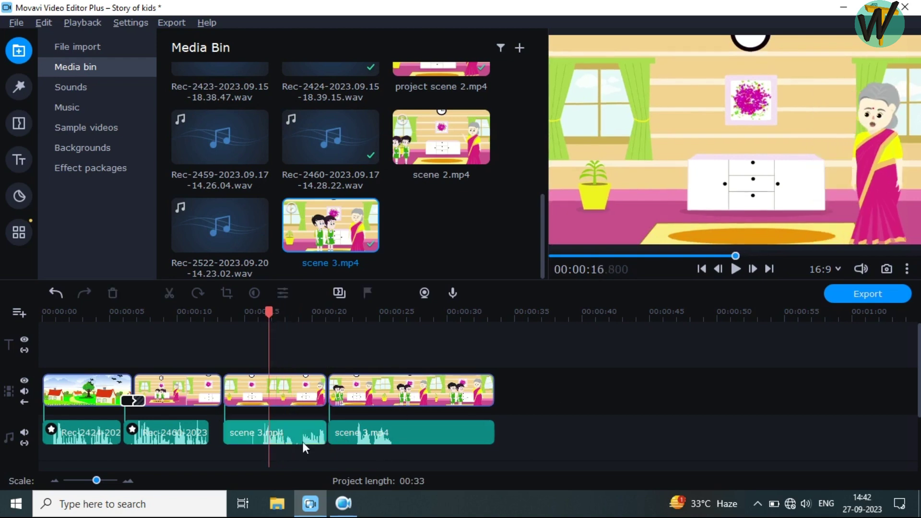
Lower the speed of the first scene 3 audio piece, stretching the project to 00:38
click(317, 434)
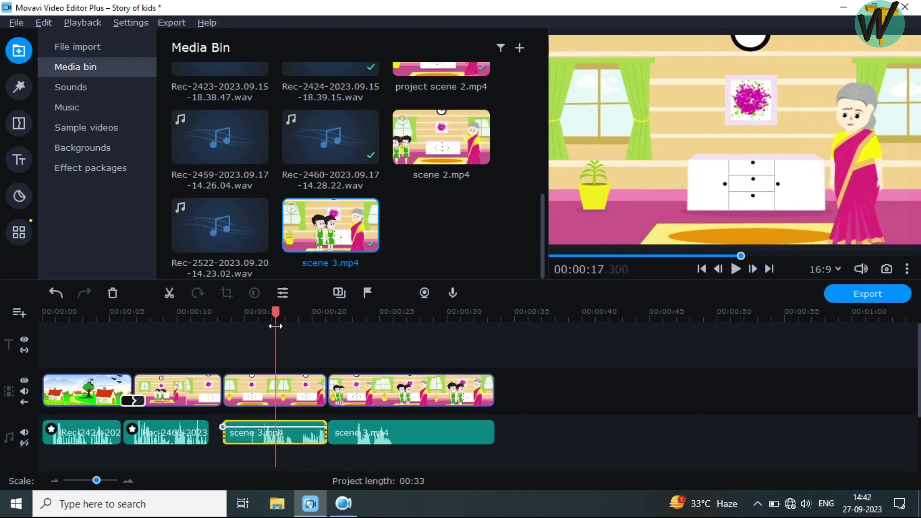
click(283, 293)
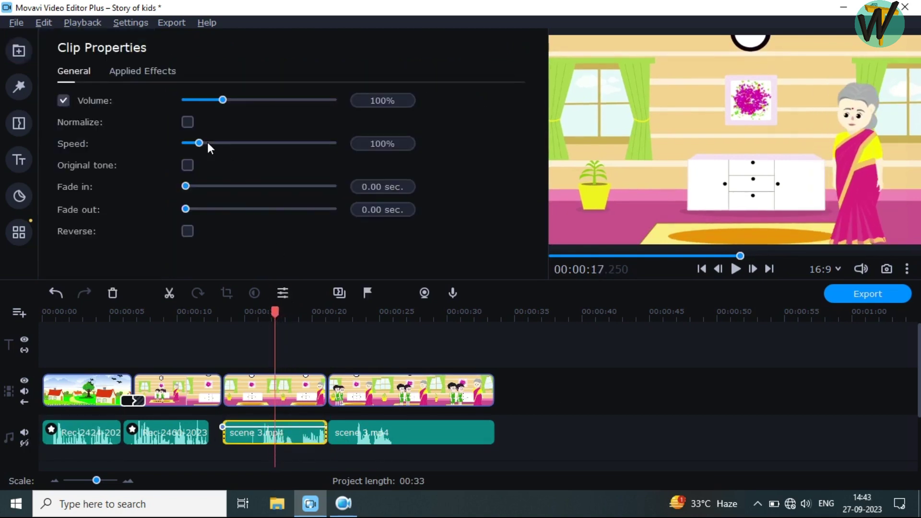
drag(196, 142, 191, 146)
mouse_move(409, 432)
mouse_down()
mouse_move(474, 467)
mouse_move(473, 391)
mouse_up()
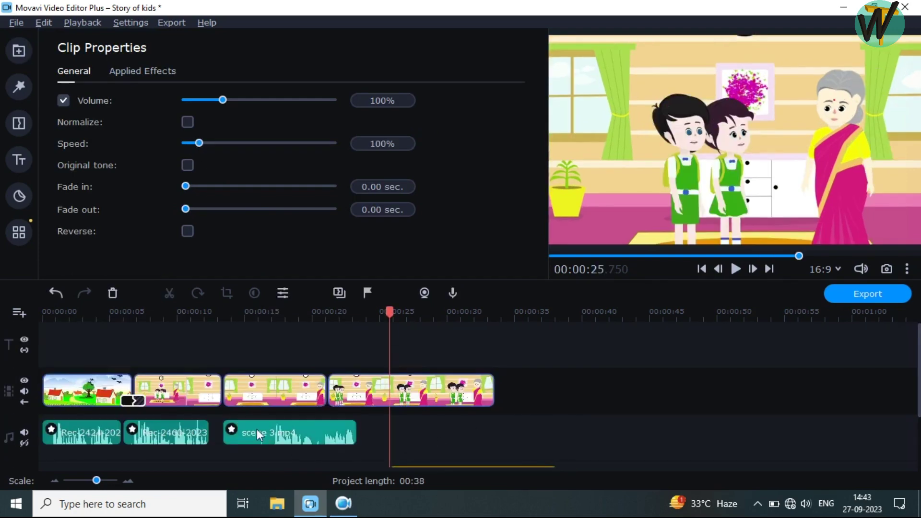